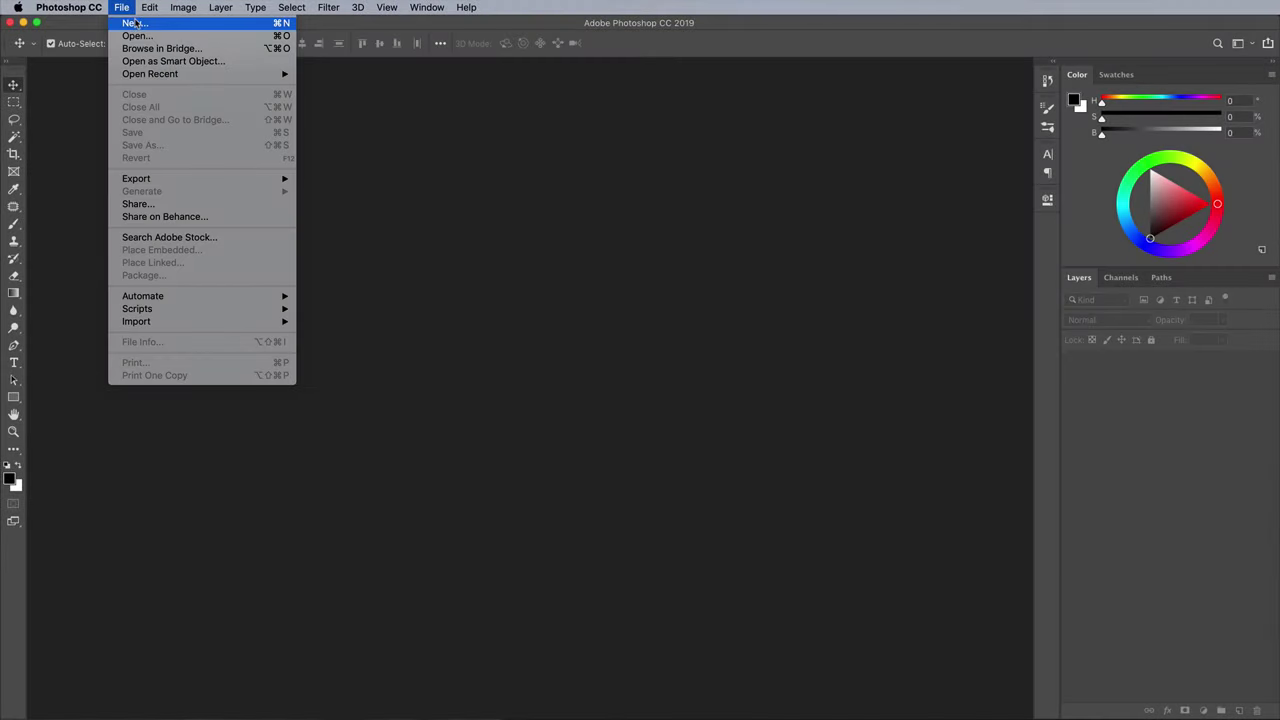
# Create a new document 24 inches wide by 36 inches tall at 150 ppi.
pyautogui.click(131, 26)
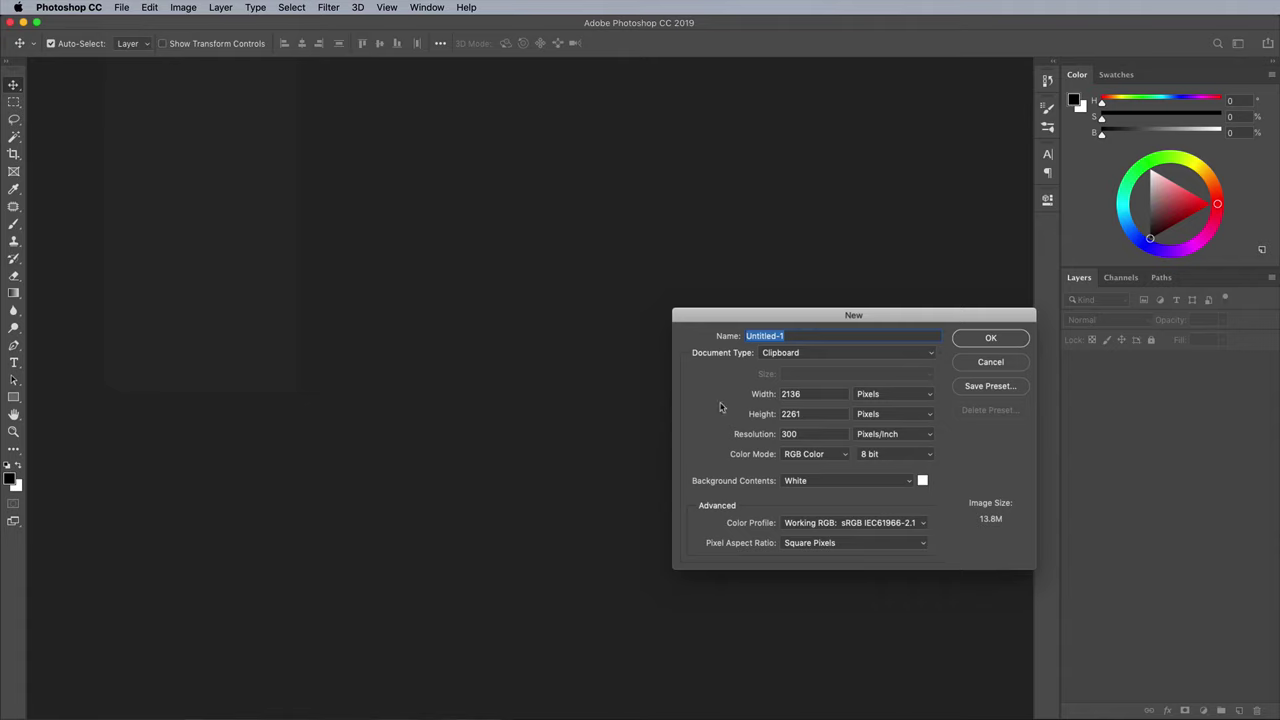
pyautogui.click(866, 395)
pyautogui.click(871, 404)
pyautogui.click(805, 394)
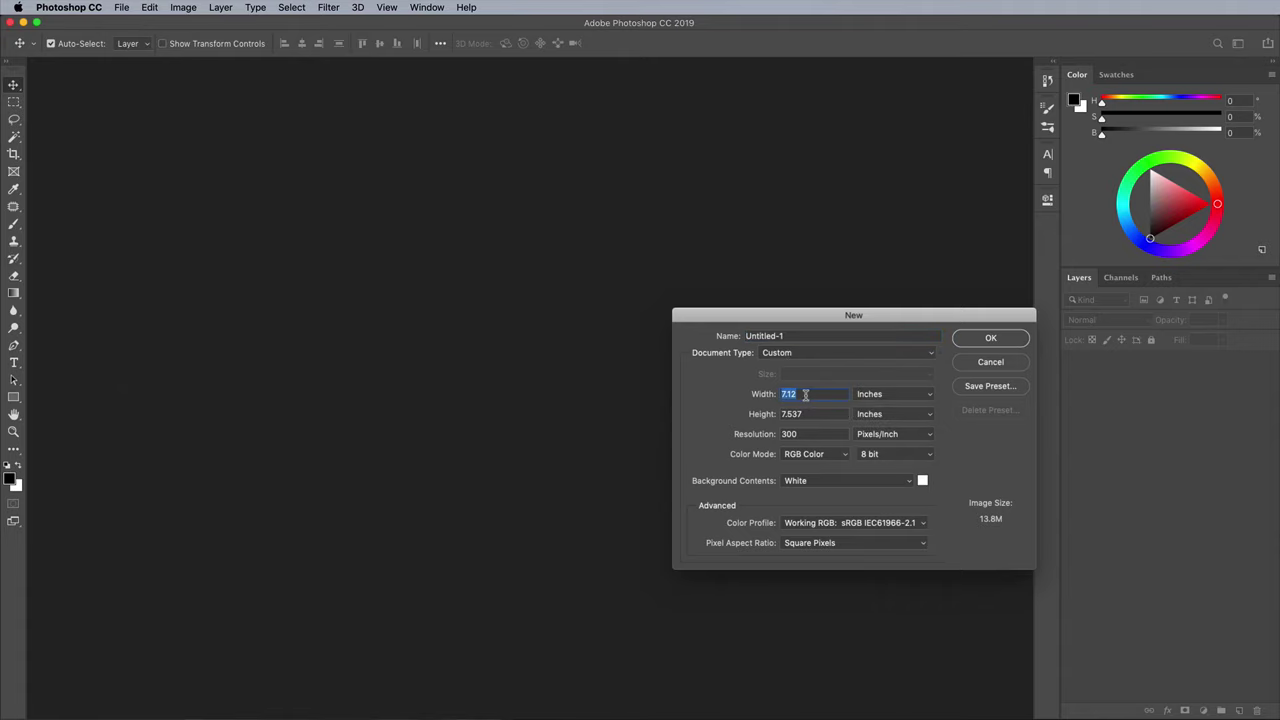
pyautogui.write('24')
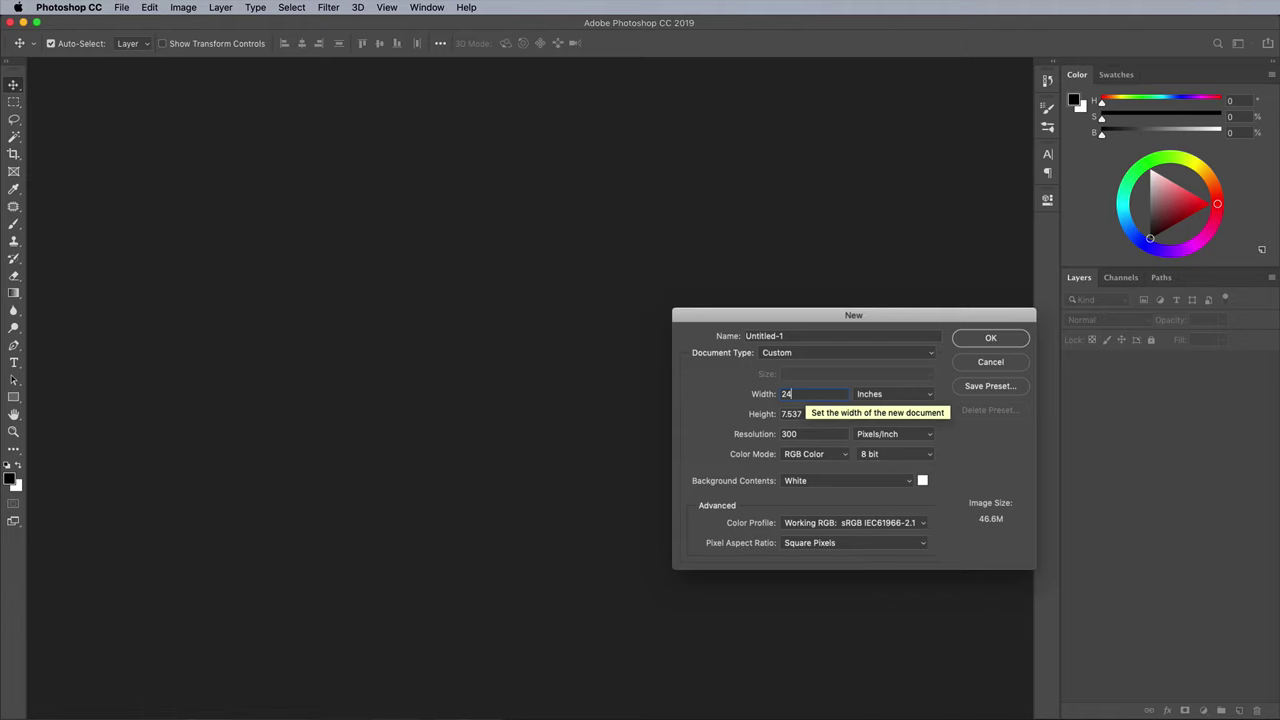
pyautogui.press('Tab')
pyautogui.write('36')
pyautogui.press('Tab')
pyautogui.write('150')
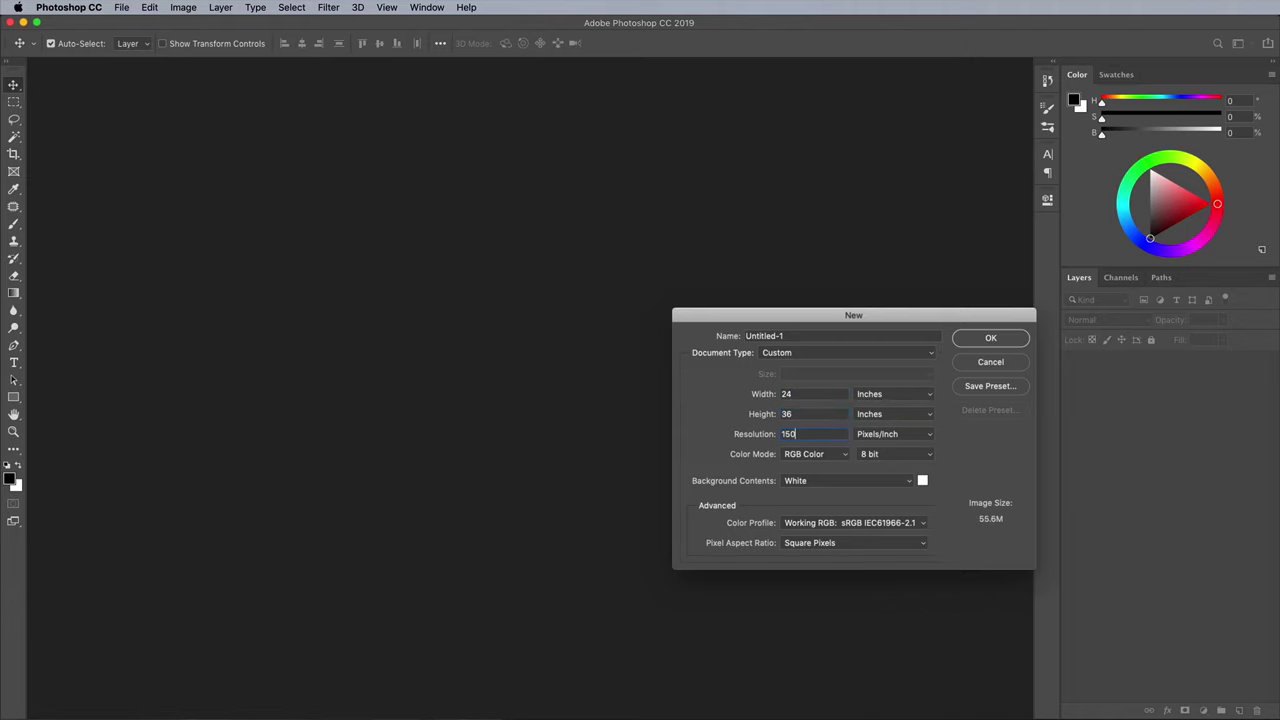
pyautogui.press('Return')
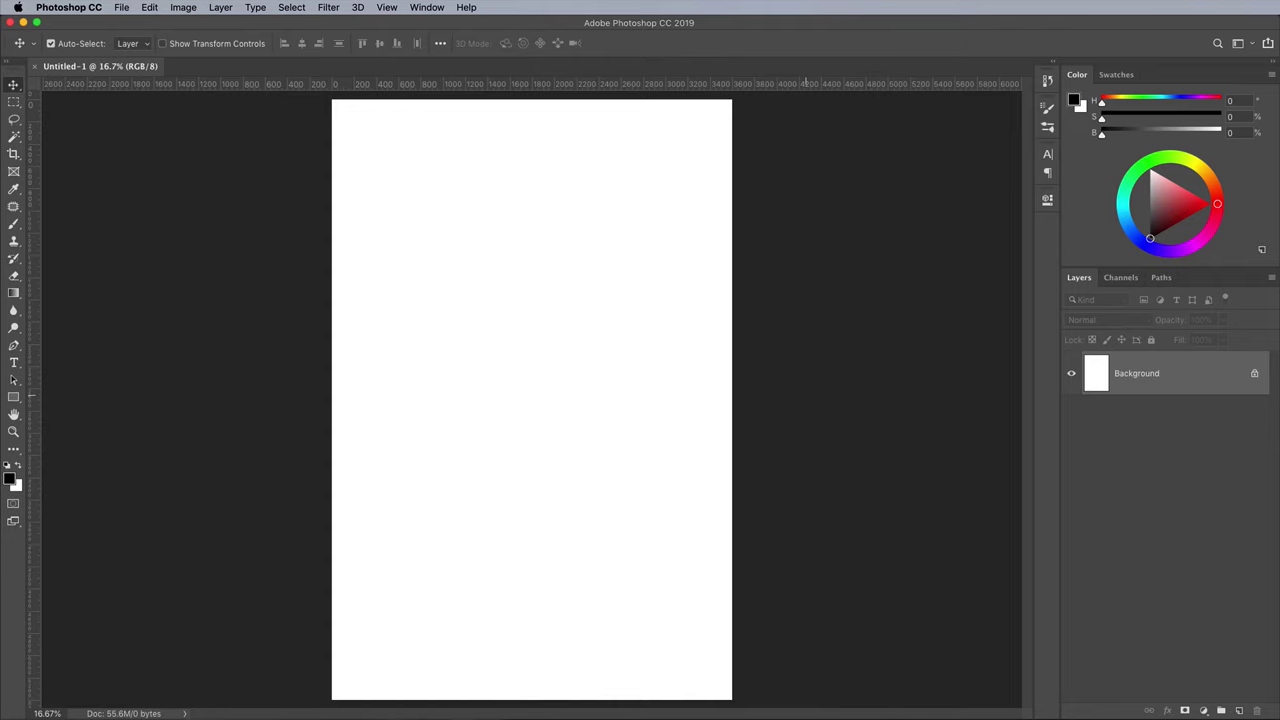
# Open Universe-Creator-9.jpg, copy the whole image and paste it into Untitled-1.
pyautogui.press('super+h')
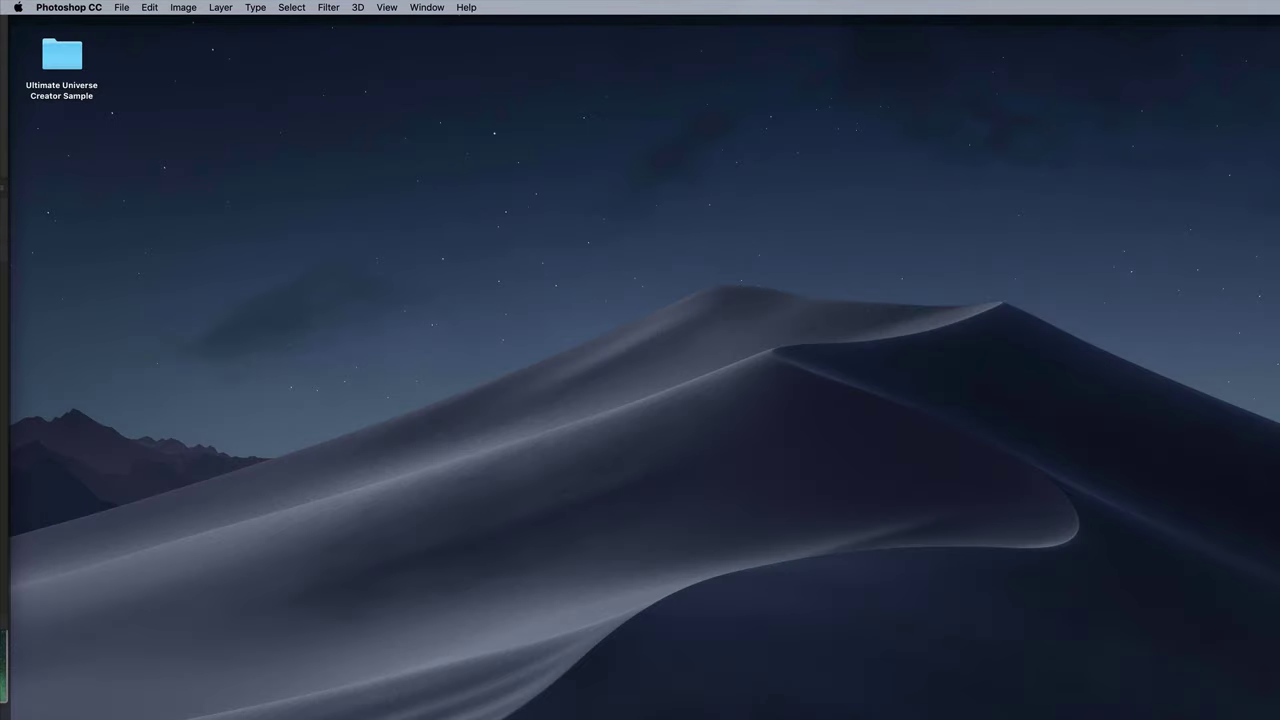
pyautogui.doubleClick(61, 57)
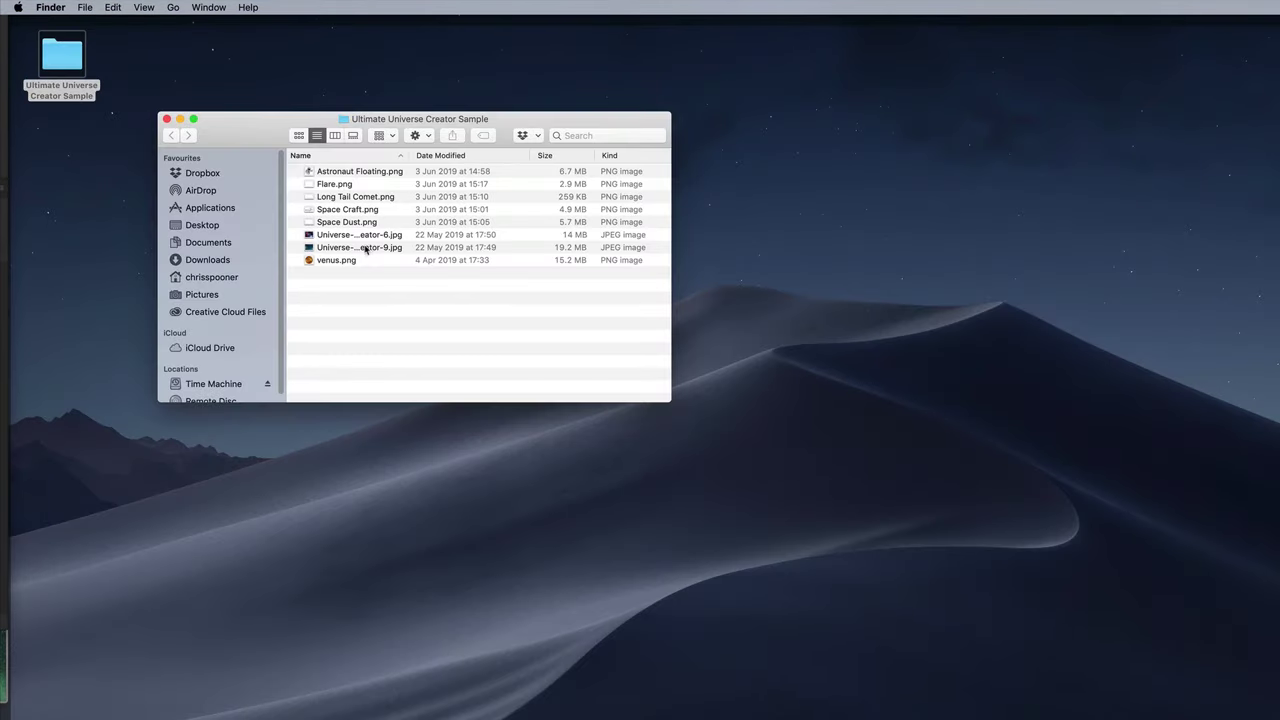
pyautogui.rightClick(366, 250)
pyautogui.moveTo(462, 266)
pyautogui.click(617, 303)
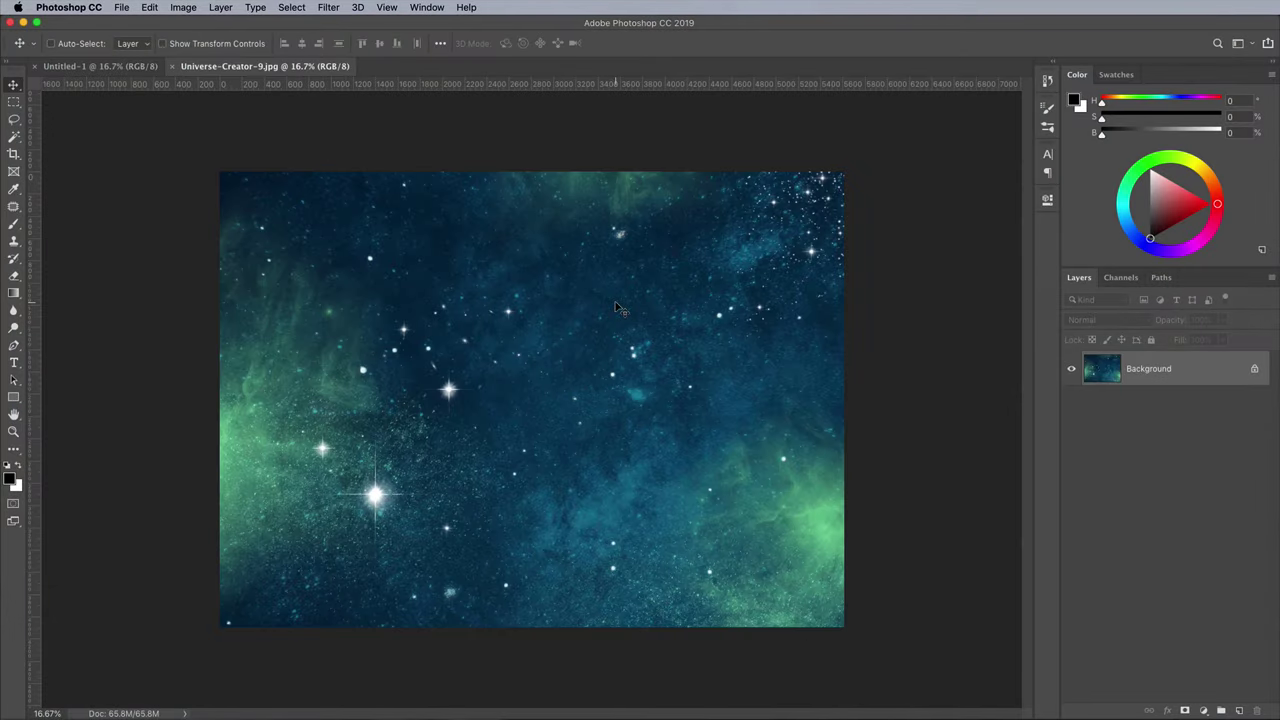
pyautogui.press('super+a')
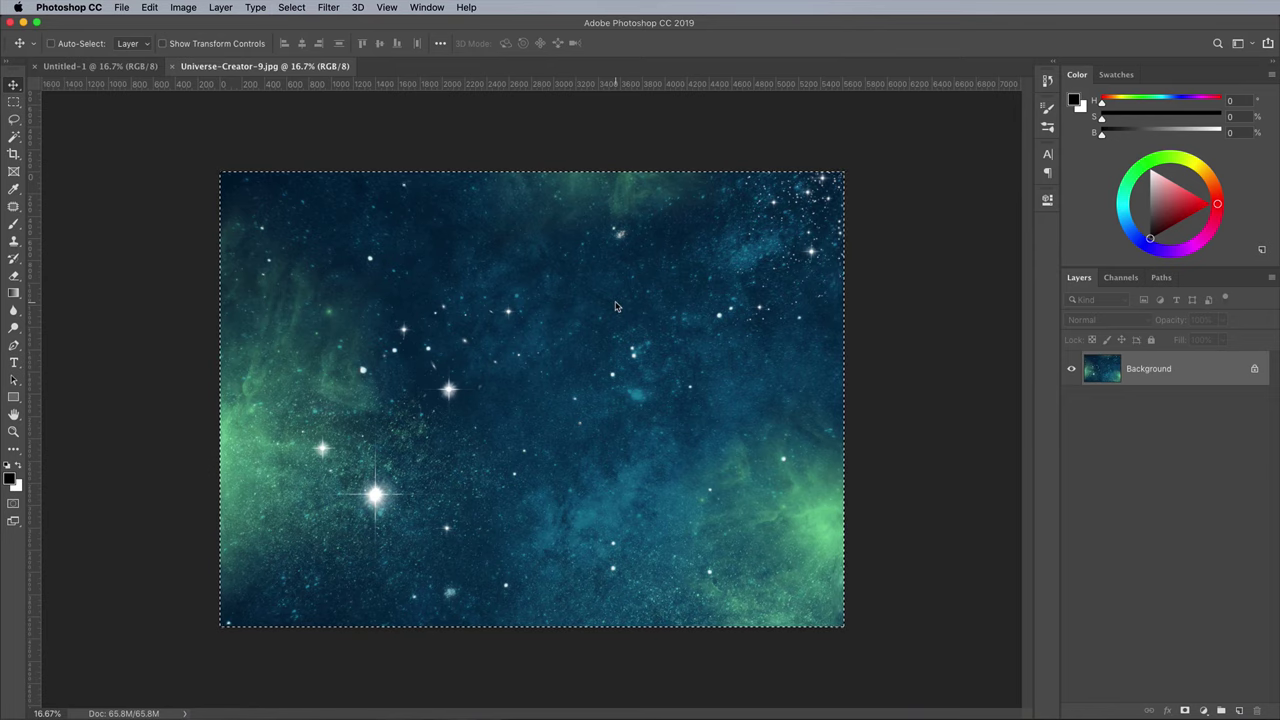
pyautogui.press('super+w')
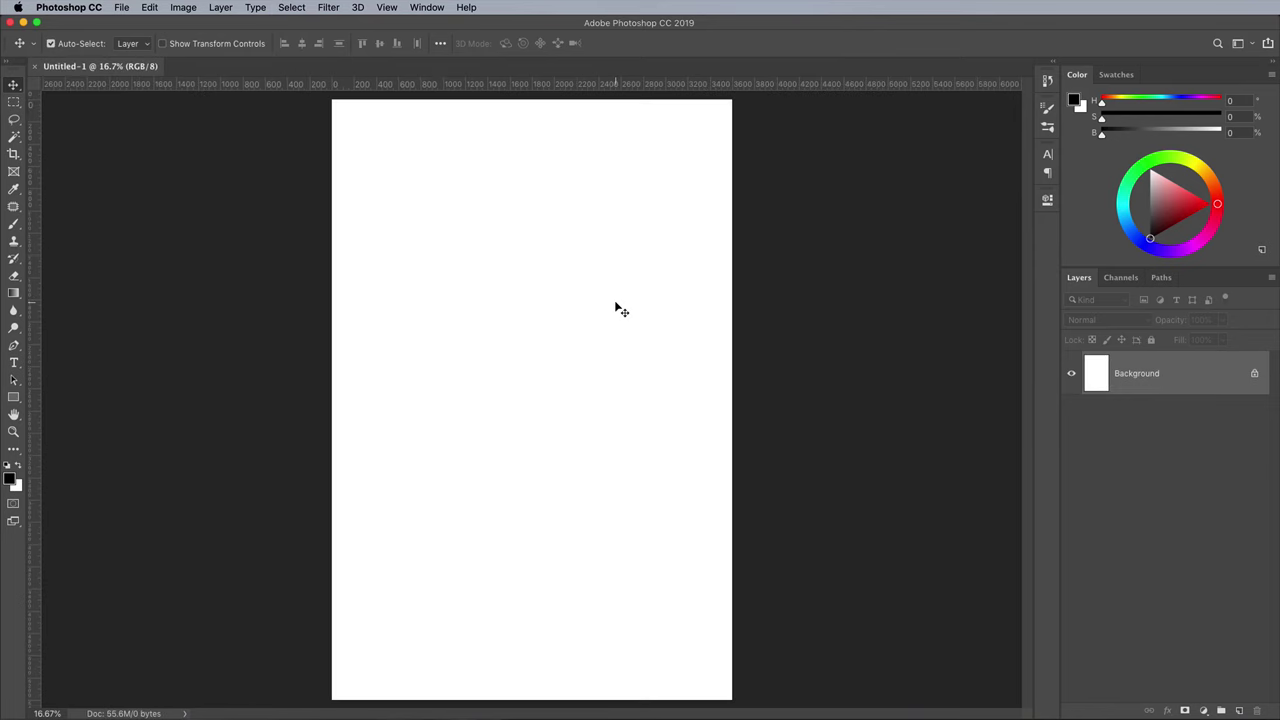
pyautogui.press('super+v')
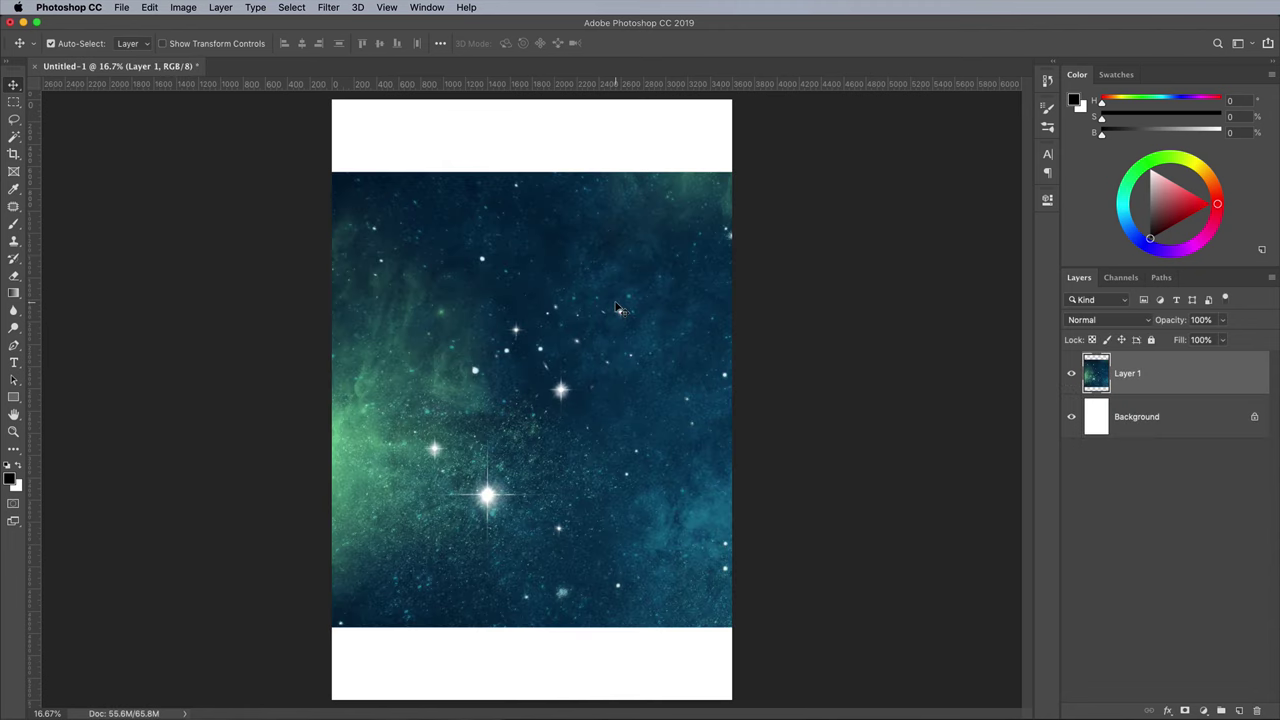
# Rotate the pasted starfield 90°, flip it horizontally and shift it left to cover the canvas.
pyautogui.press('super+t')
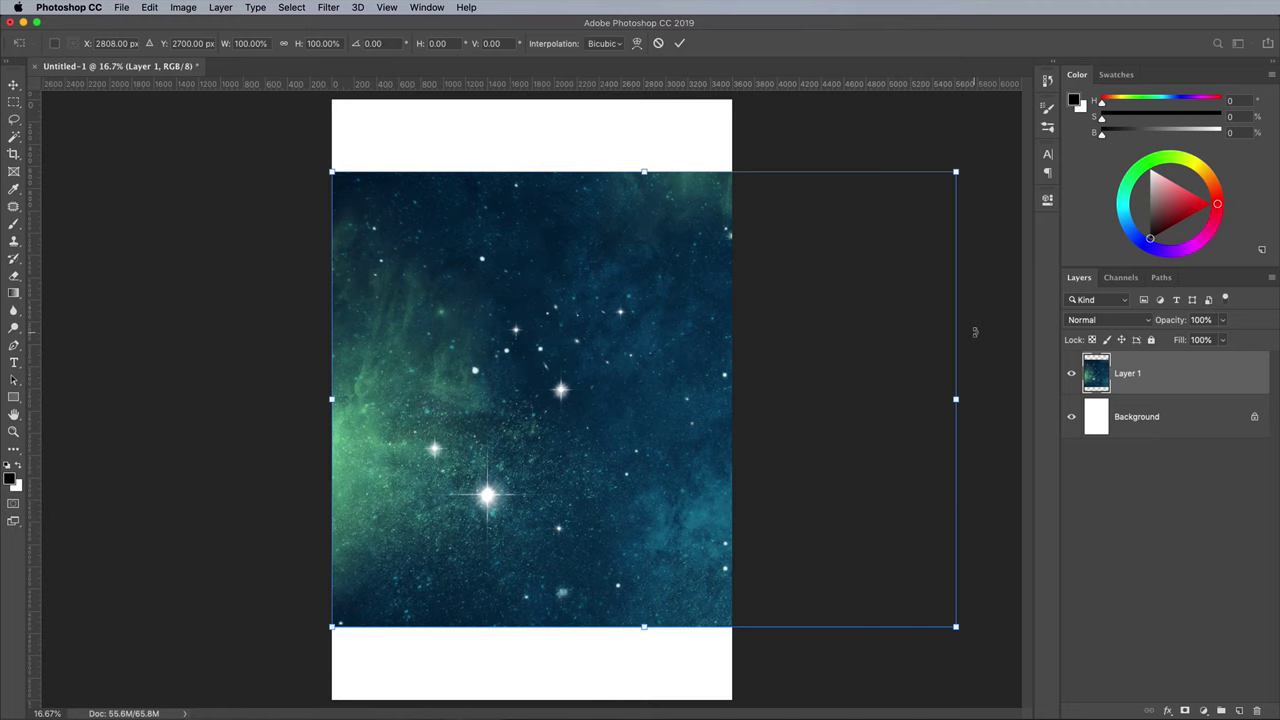
pyautogui.moveTo(975, 332); pyautogui.dragTo(731, 680)
pyautogui.rightClick(683, 492)
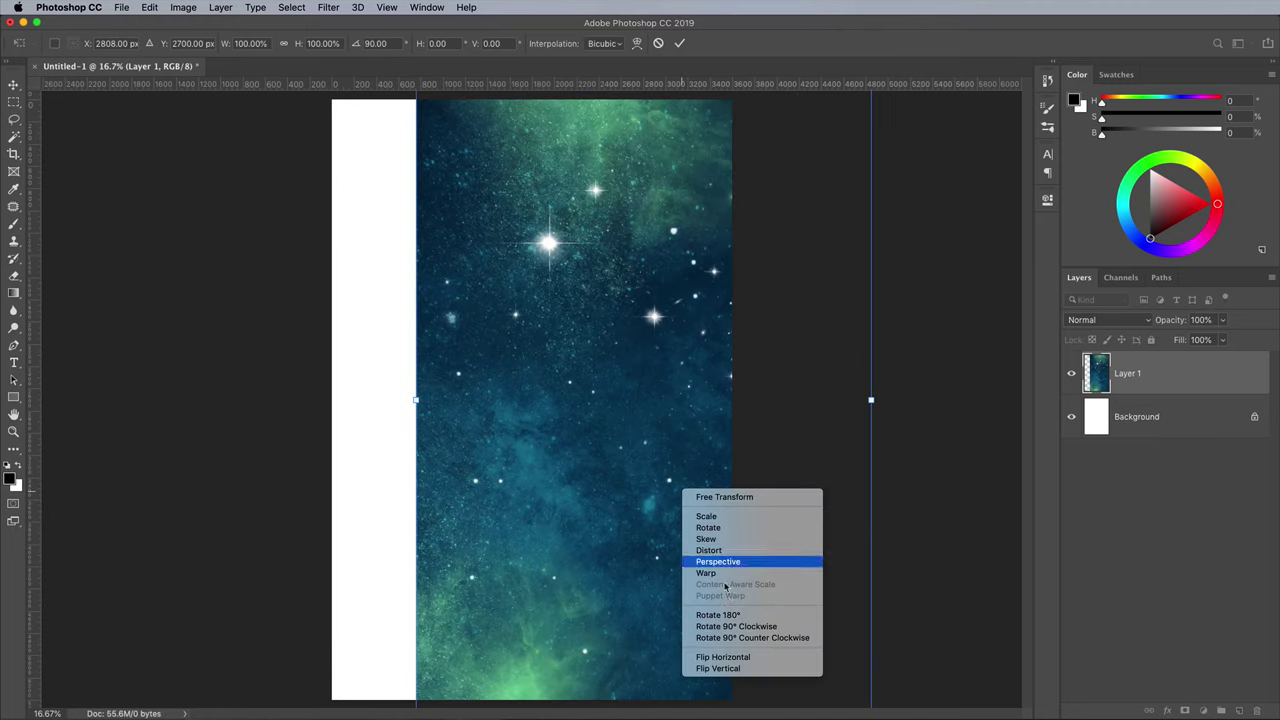
pyautogui.click(733, 658)
pyautogui.moveTo(699, 464); pyautogui.dragTo(579, 445)
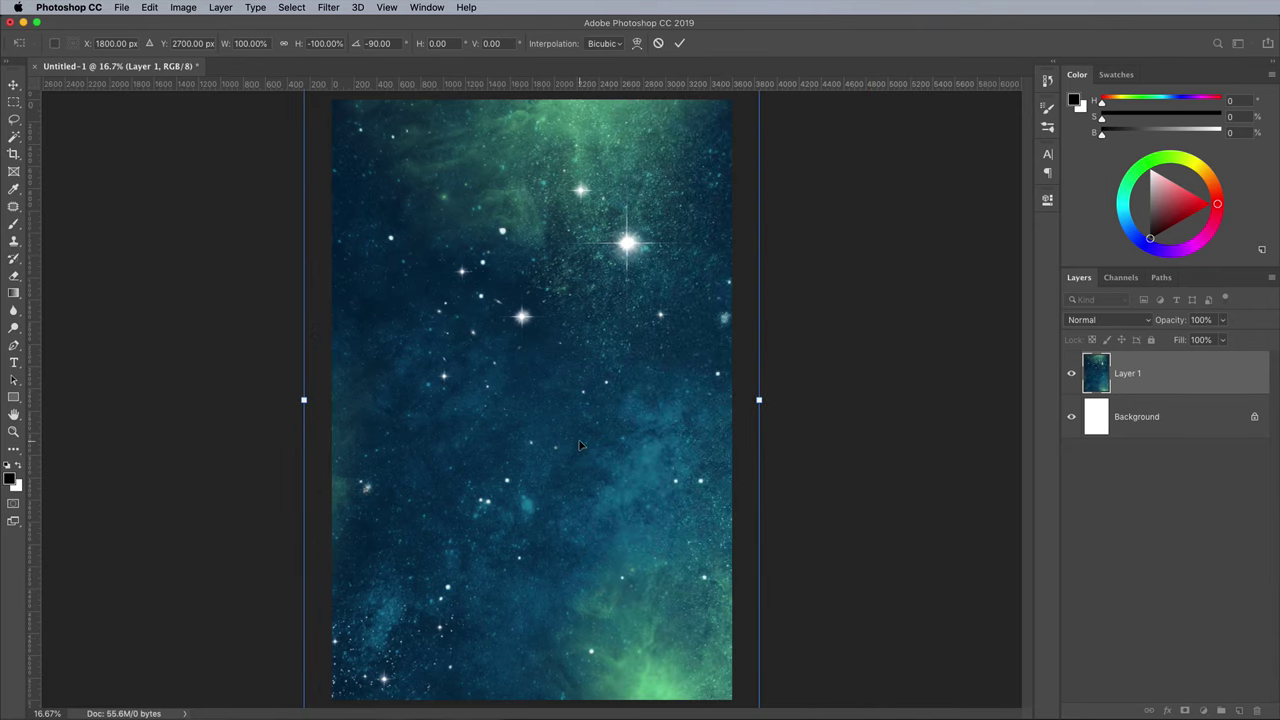
pyautogui.press('Return')
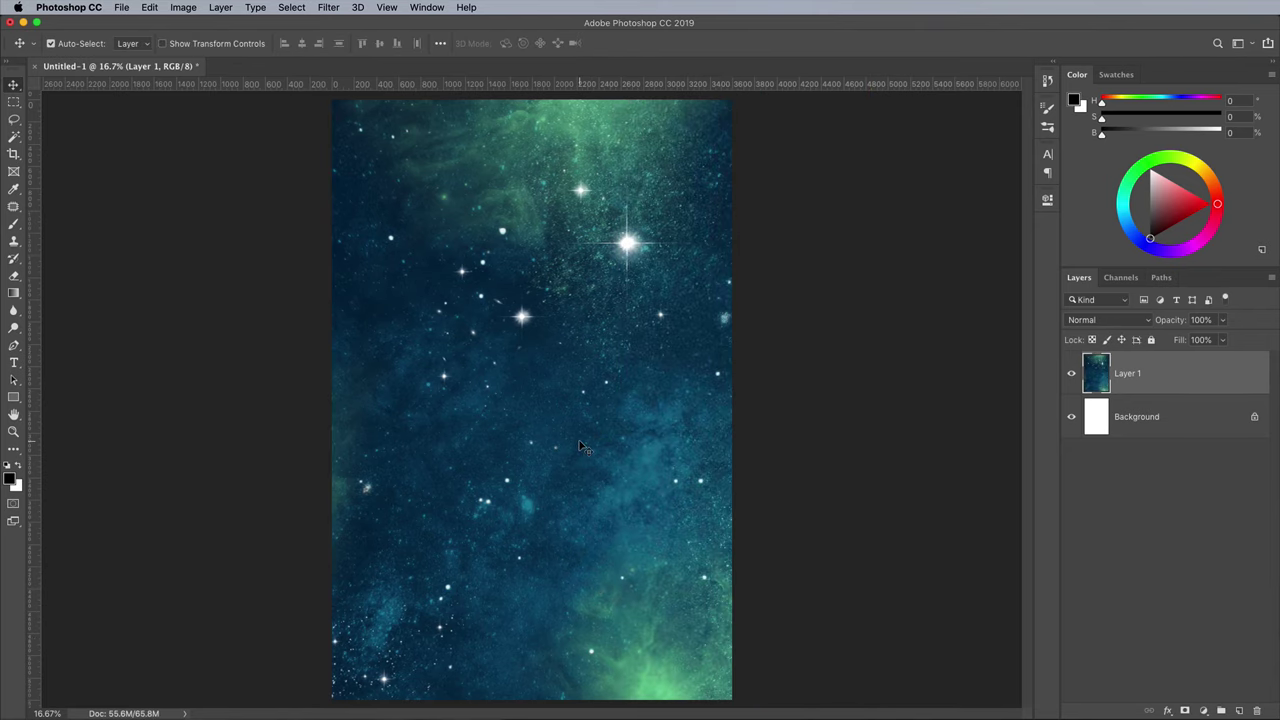
pyautogui.press('F11')
# Open venus.png from the sample folder and paste it into the poster.
pyautogui.doubleClick(62, 55)
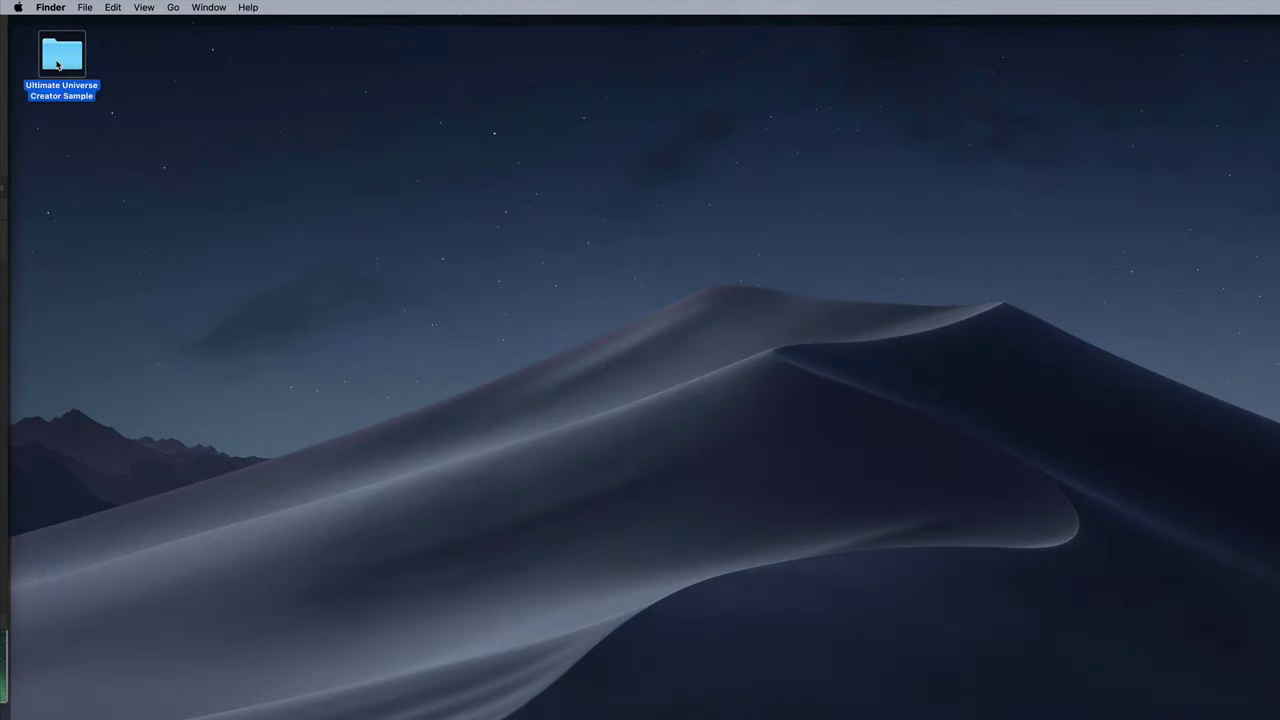
pyautogui.rightClick(344, 260)
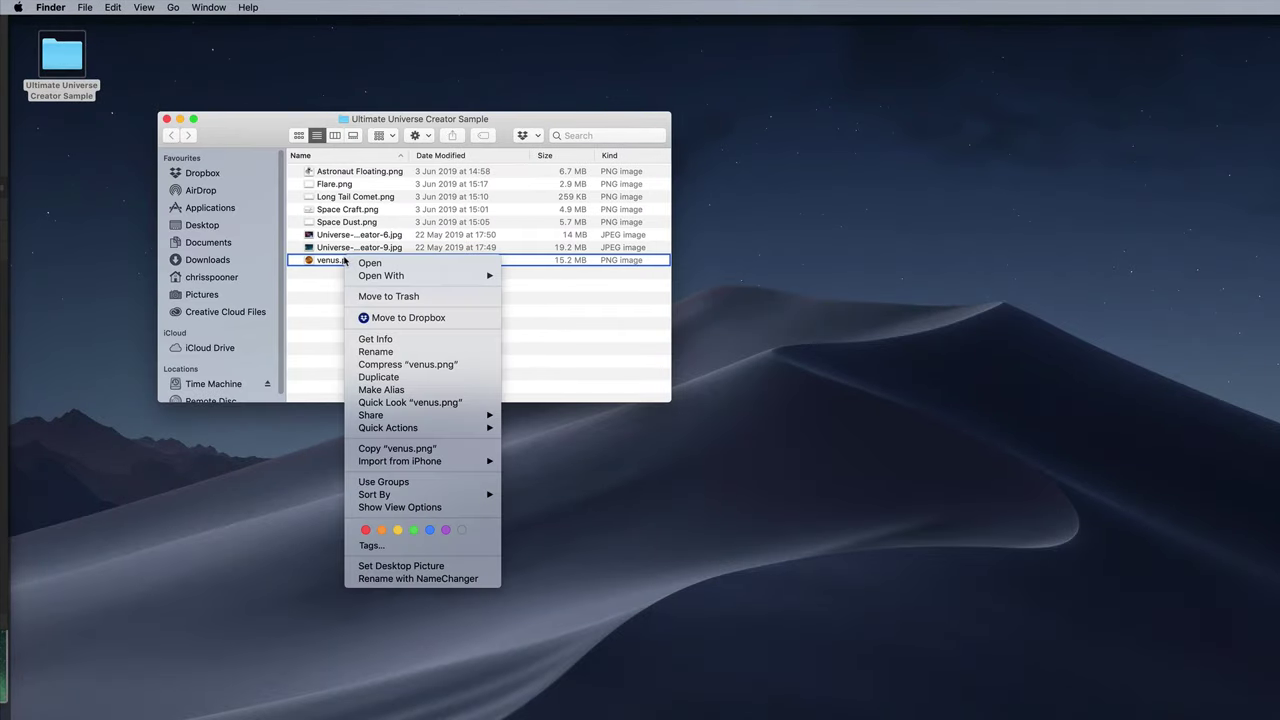
pyautogui.moveTo(405, 276)
pyautogui.click(555, 312)
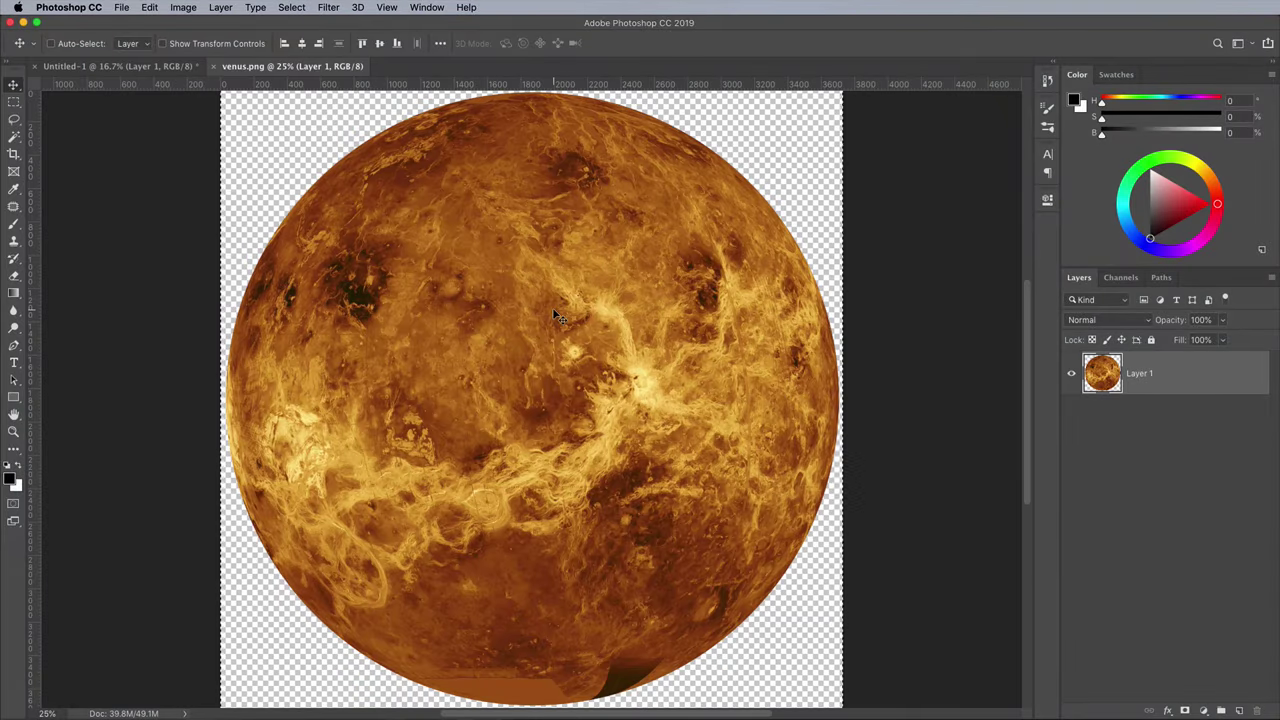
pyautogui.press('super+w')
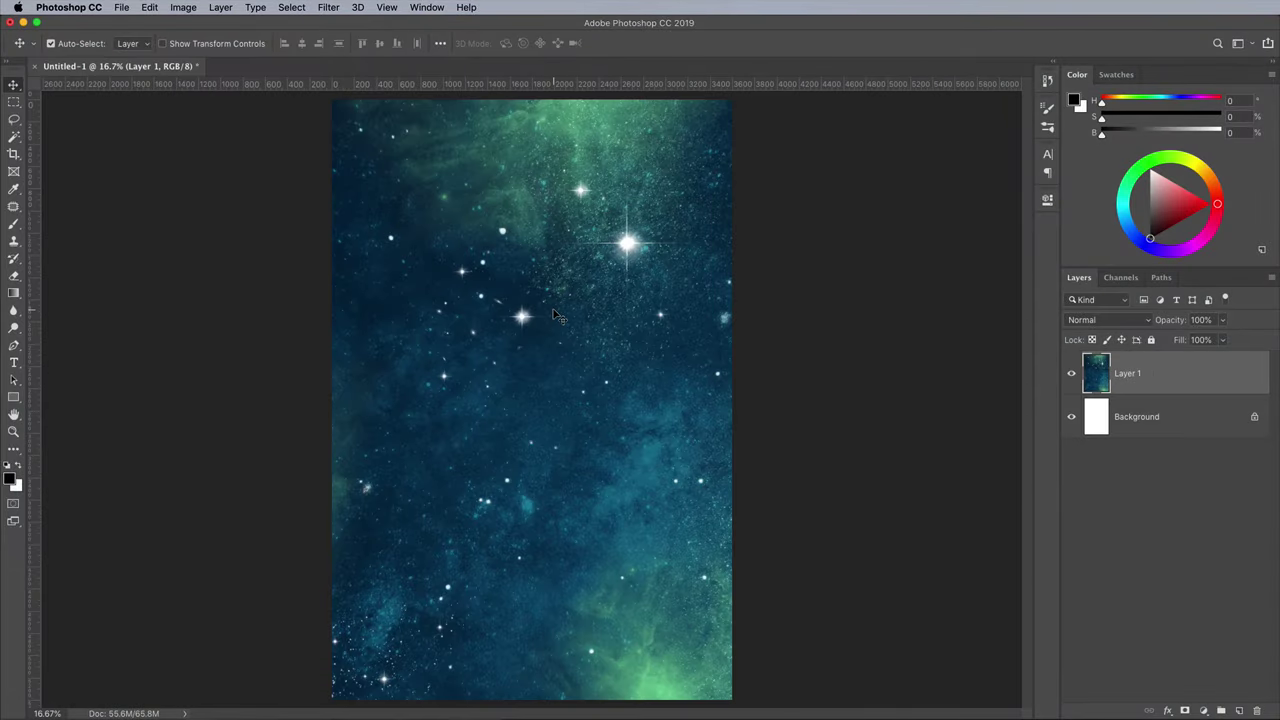
pyautogui.press('super+v')
# Scale the planet to about 116% and lower it so only its top arc shows.
pyautogui.press('super+t')
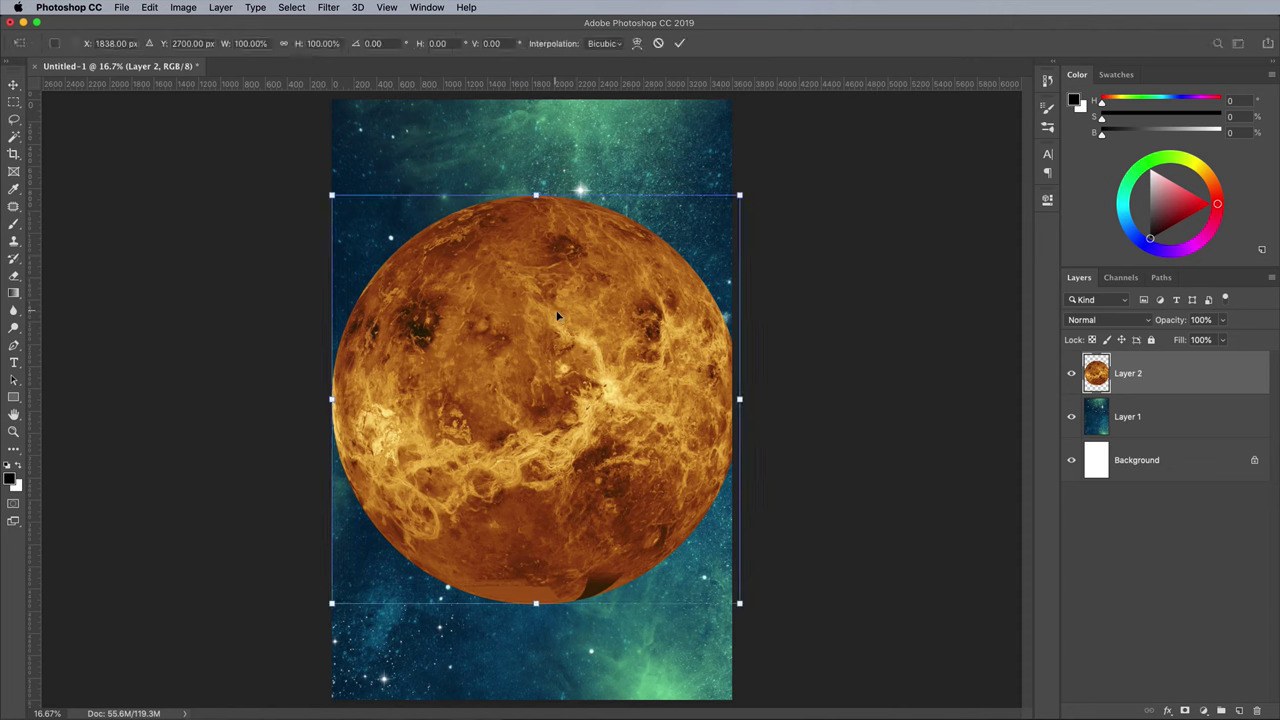
pyautogui.moveTo(575, 327); pyautogui.dragTo(540, 644)
pyautogui.moveTo(334, 571); pyautogui.dragTo(290, 547)
pyautogui.moveTo(463, 600); pyautogui.dragTo(456, 651)
pyautogui.press('Return')
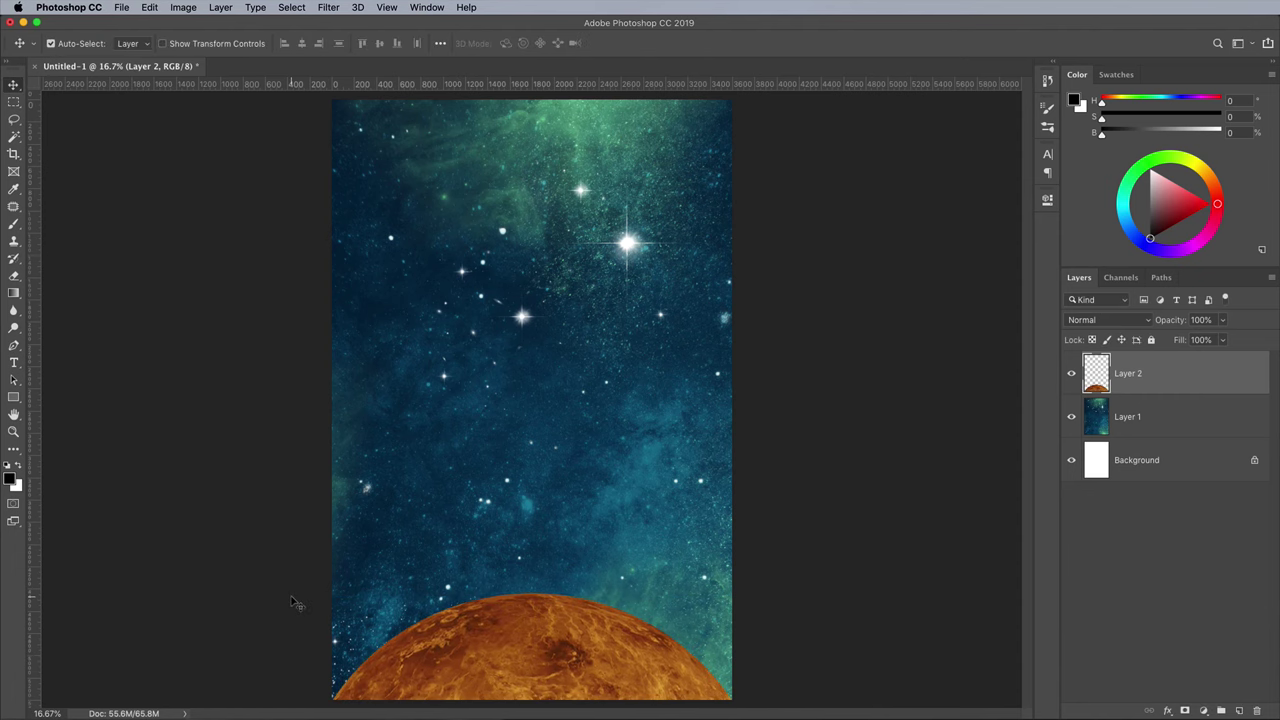
# Give Layer 2 a Color Dodge Inner Glow, 250 px in size, with raised opacity.
pyautogui.doubleClick(1184, 370)
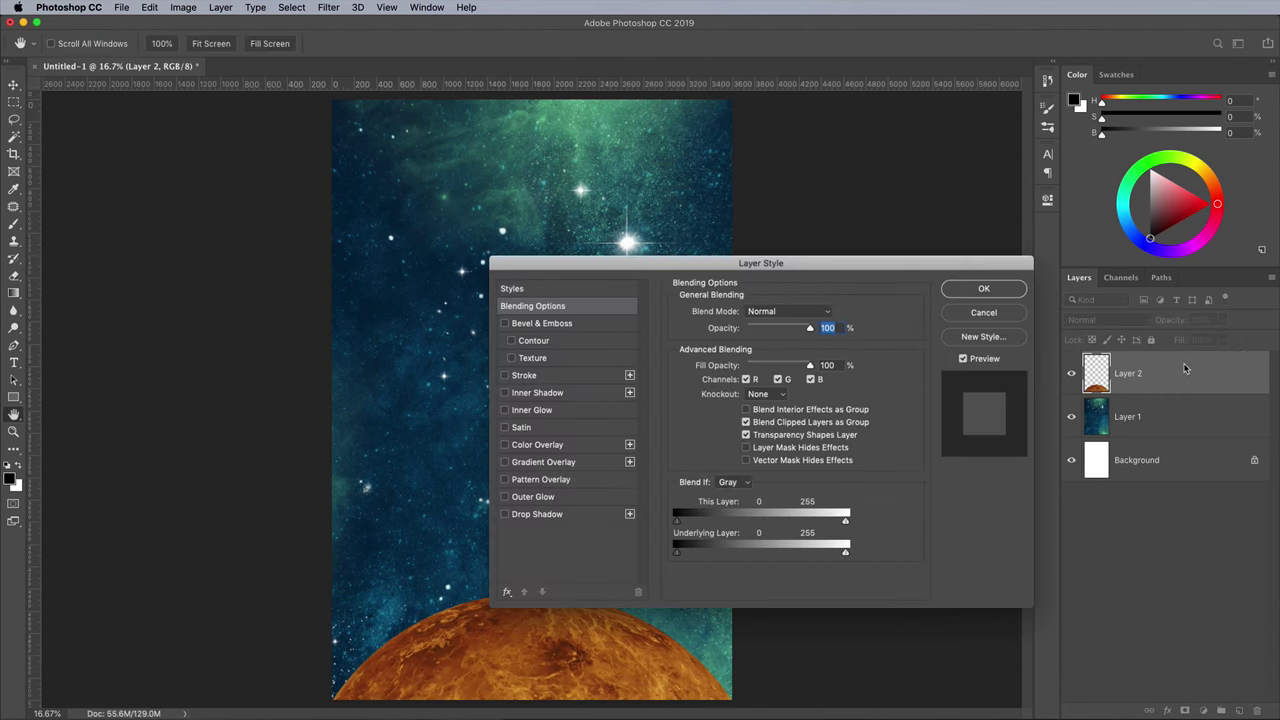
pyautogui.click(532, 410)
pyautogui.click(762, 311)
pyautogui.click(765, 323)
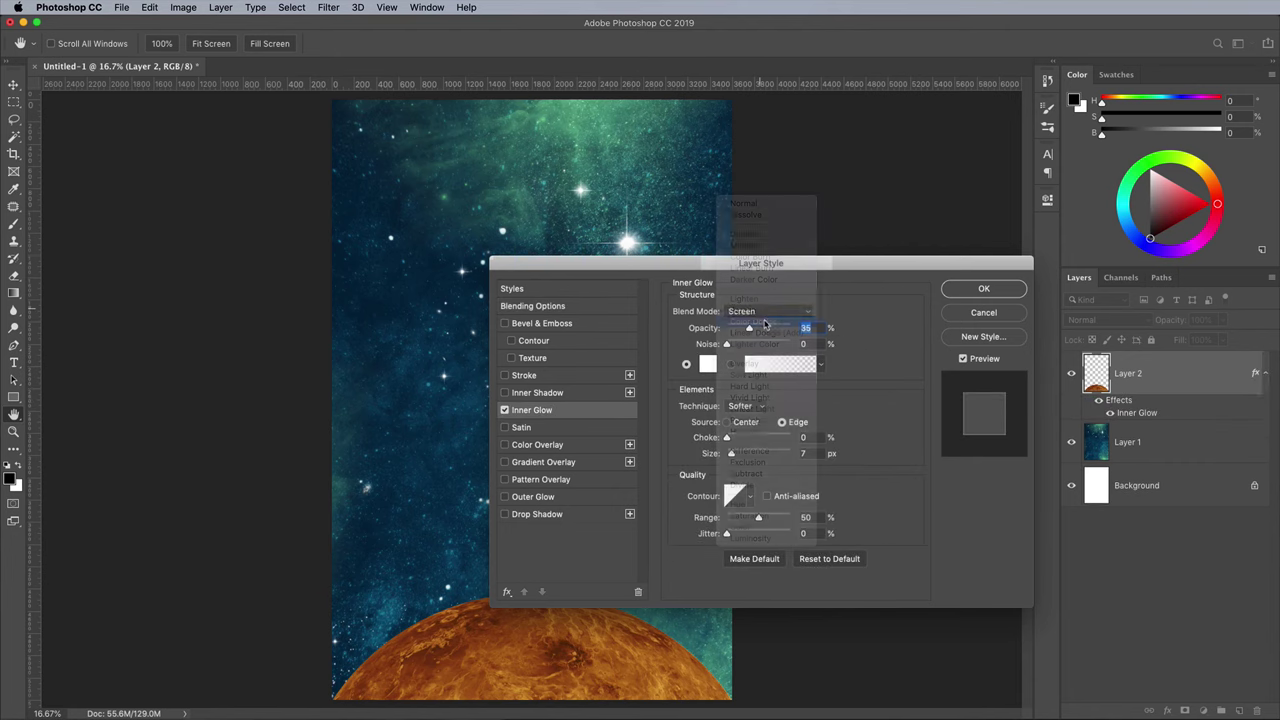
pyautogui.moveTo(731, 453); pyautogui.dragTo(857, 461)
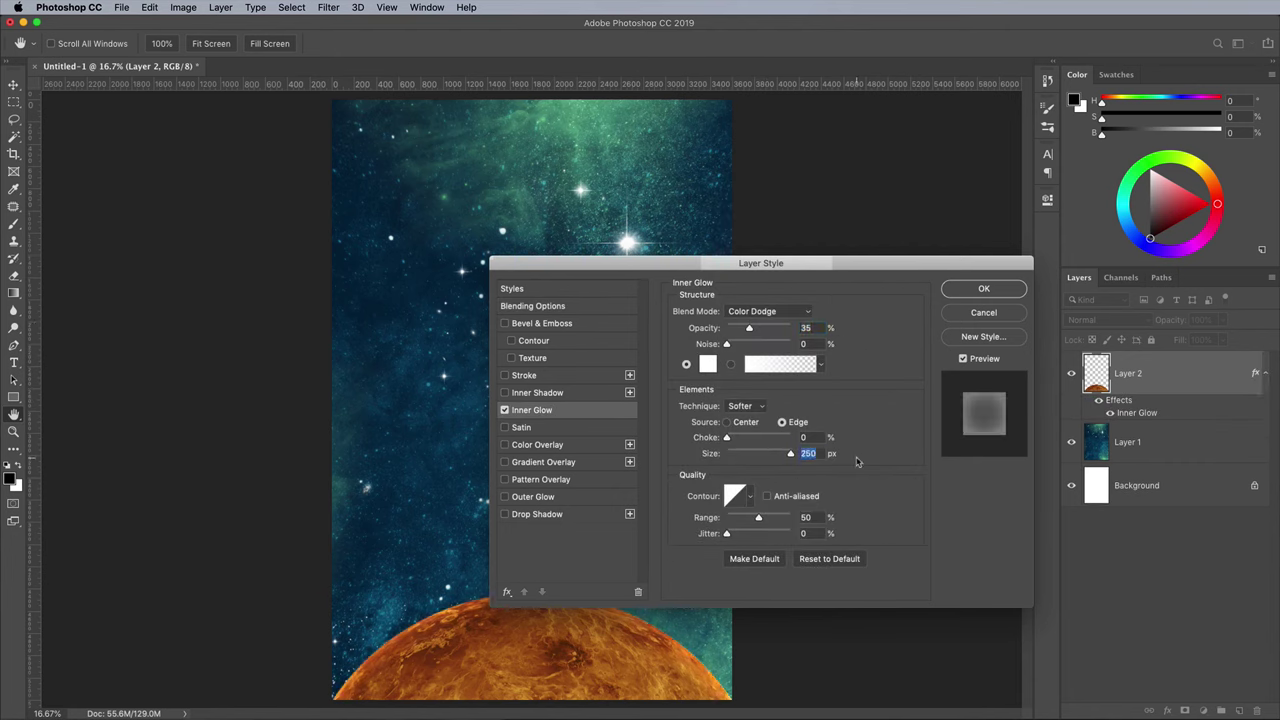
pyautogui.moveTo(751, 327); pyautogui.dragTo(767, 331)
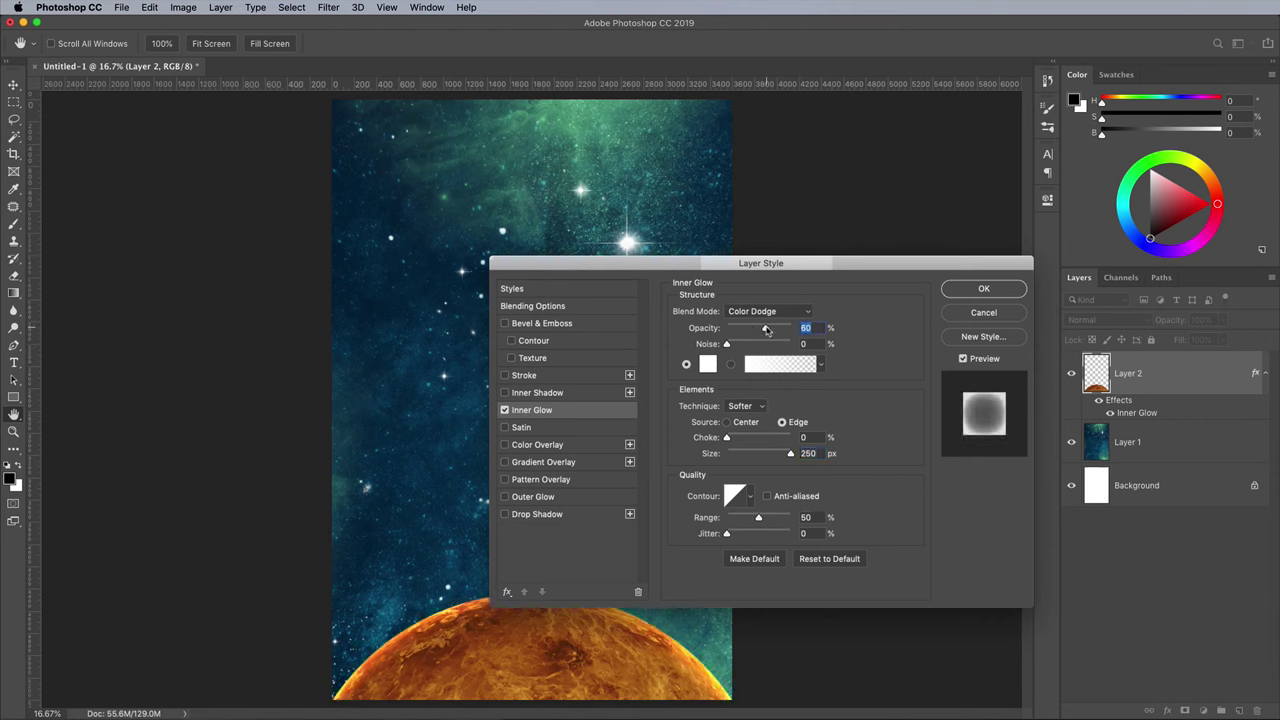
# Add a Color Dodge Outer Glow, 250 px at 75% opacity, and apply the styles.
pyautogui.click(524, 497)
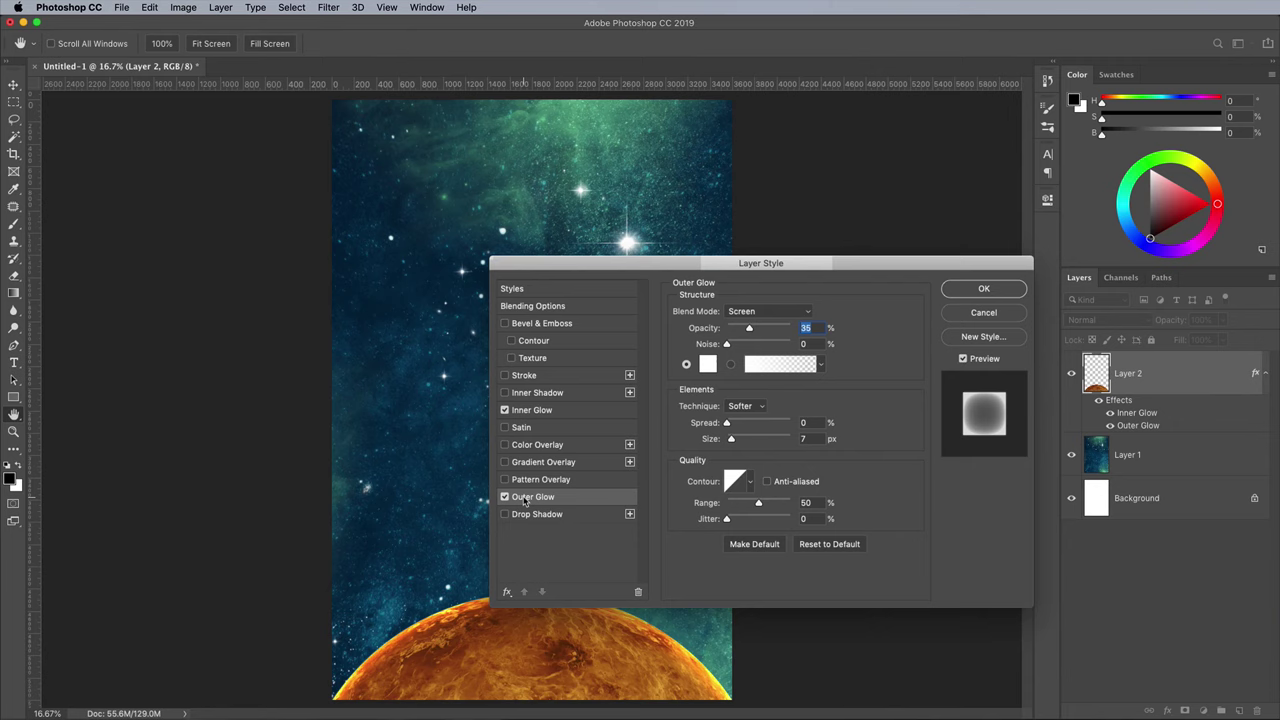
pyautogui.click(751, 312)
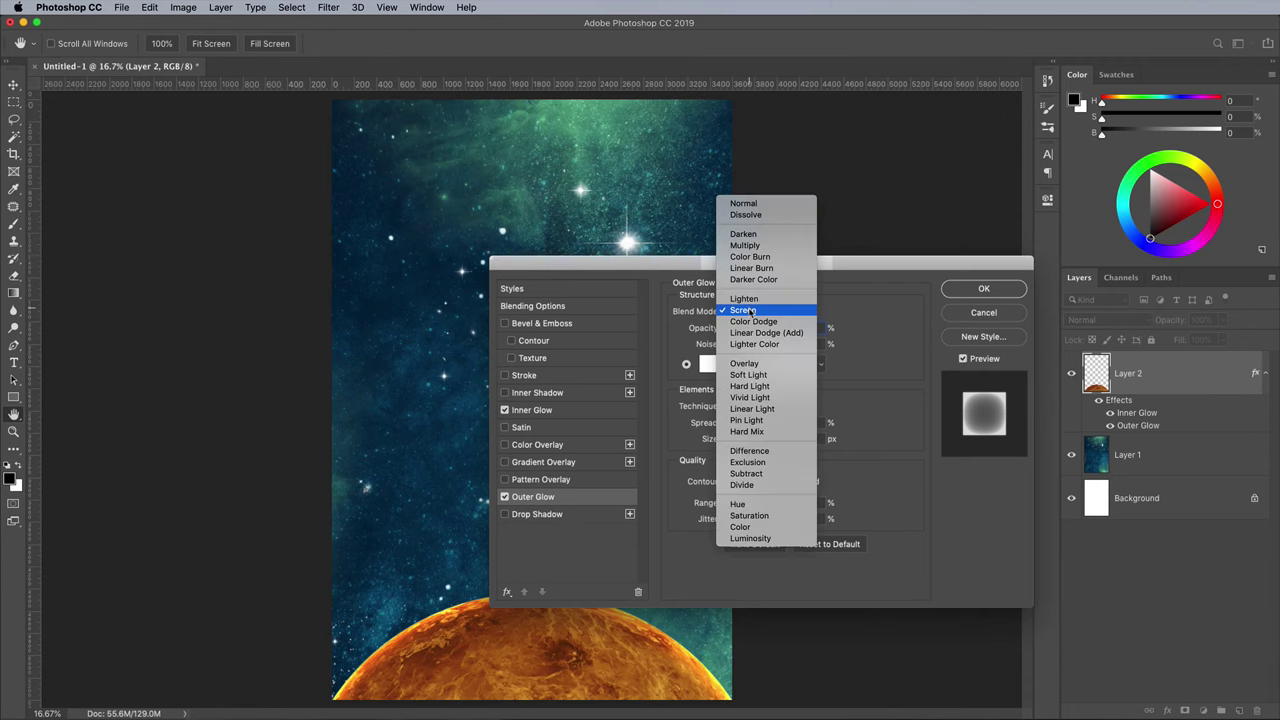
pyautogui.click(750, 321)
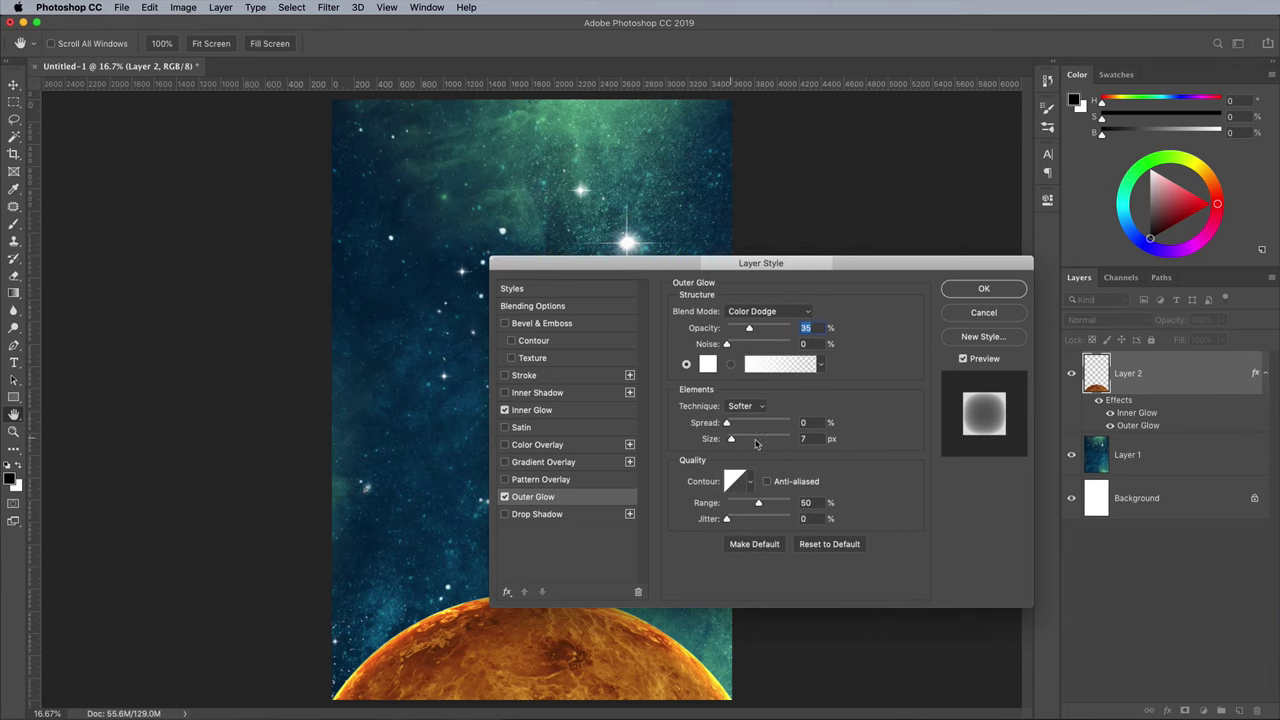
pyautogui.moveTo(756, 443); pyautogui.dragTo(792, 440)
pyautogui.moveTo(750, 328); pyautogui.dragTo(775, 329)
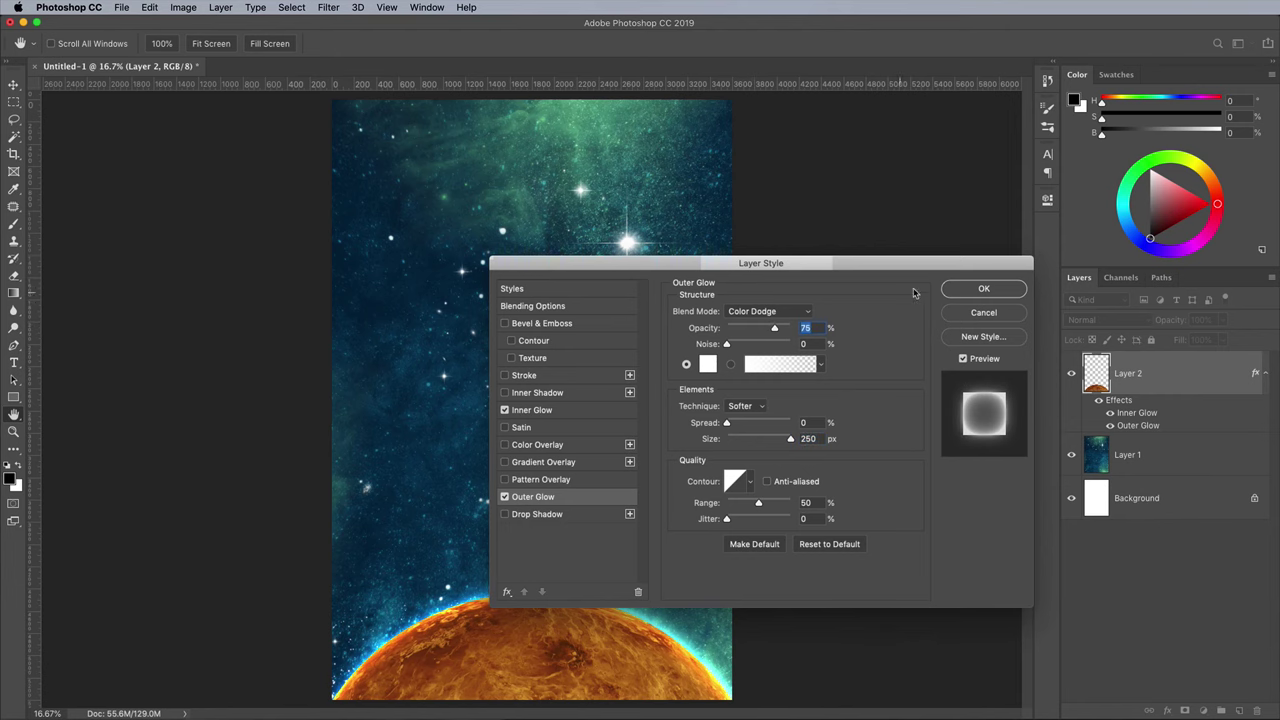
pyautogui.click(981, 289)
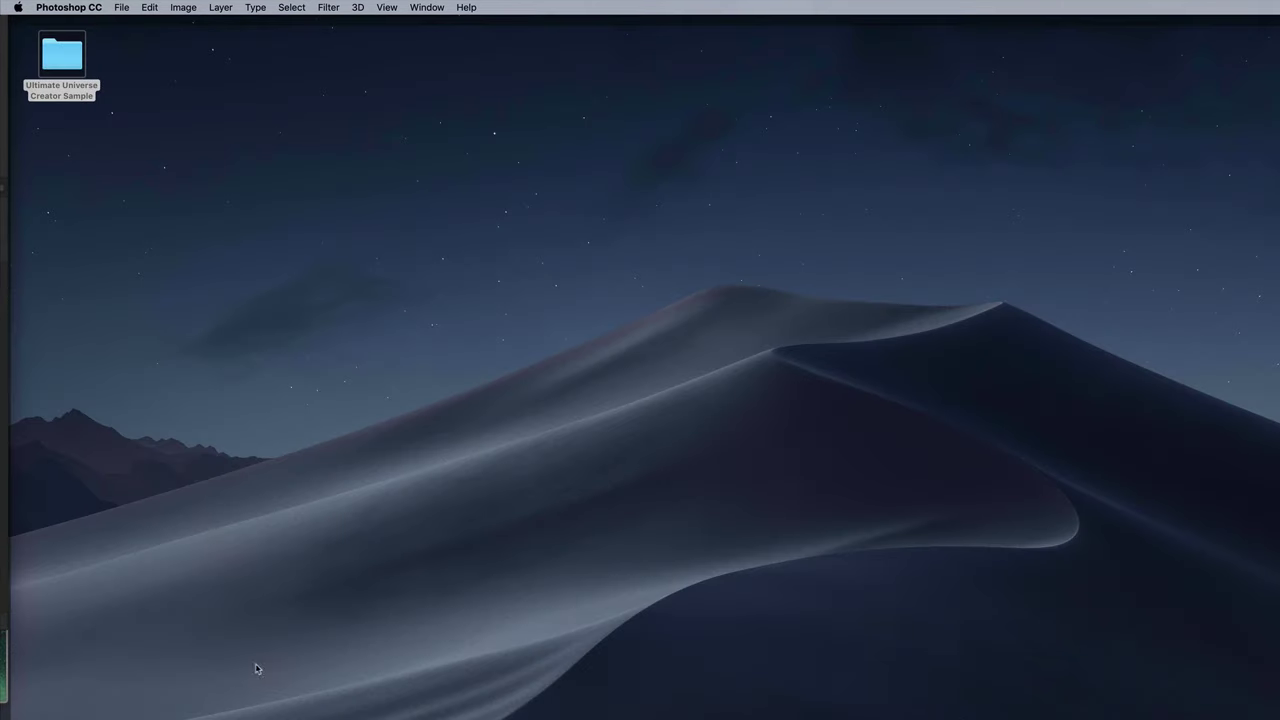
# Open Astronaut Floating.png, select it all and paste it into the poster.
pyautogui.doubleClick(62, 55)
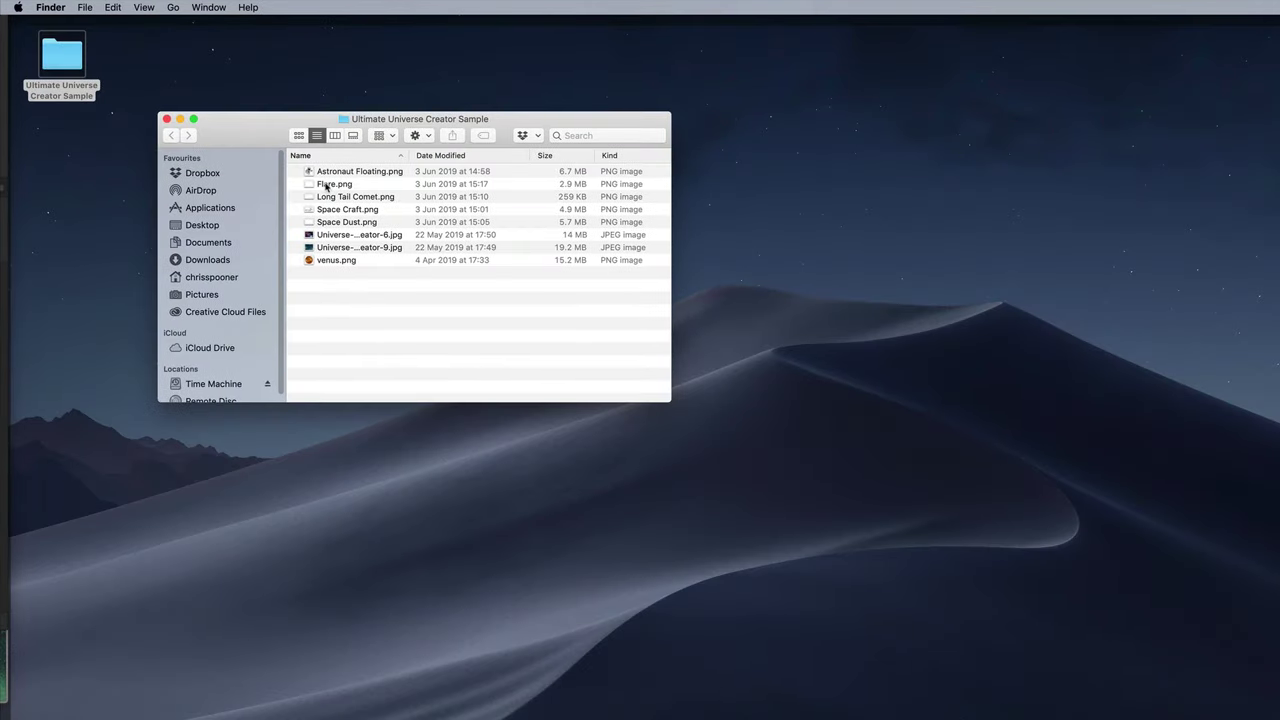
pyautogui.rightClick(343, 176)
pyautogui.moveTo(458, 192)
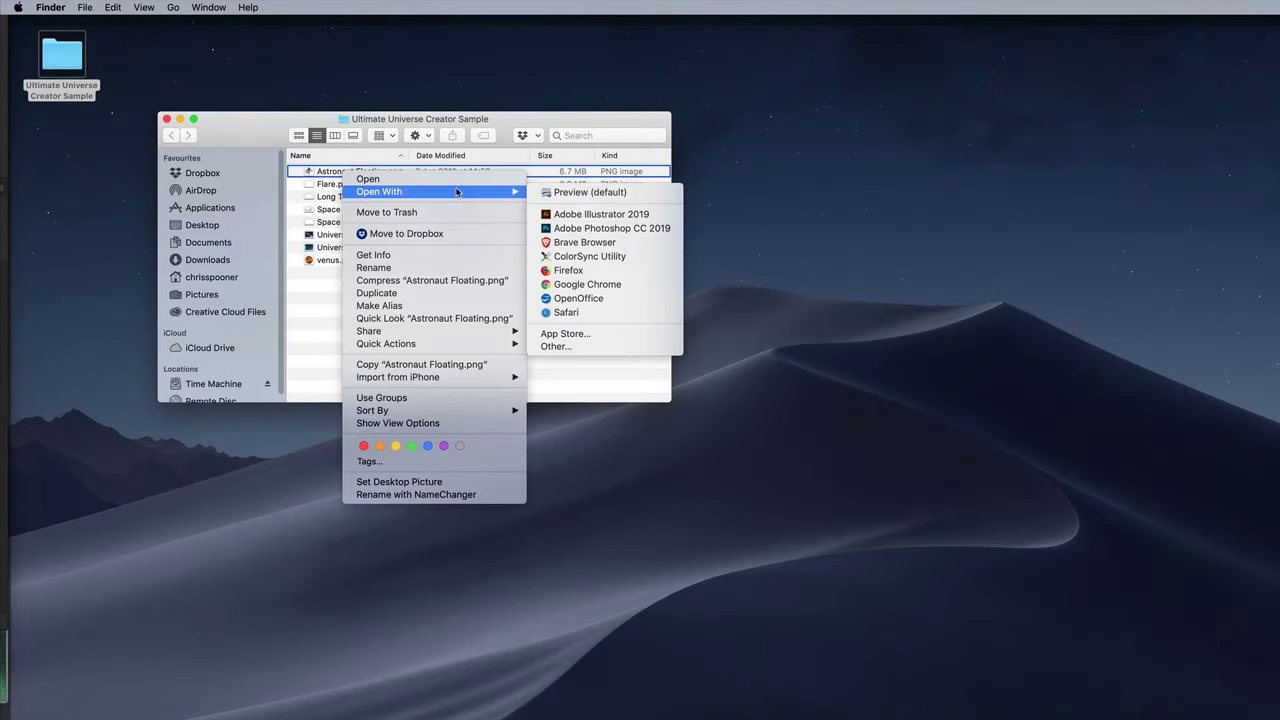
pyautogui.click(593, 228)
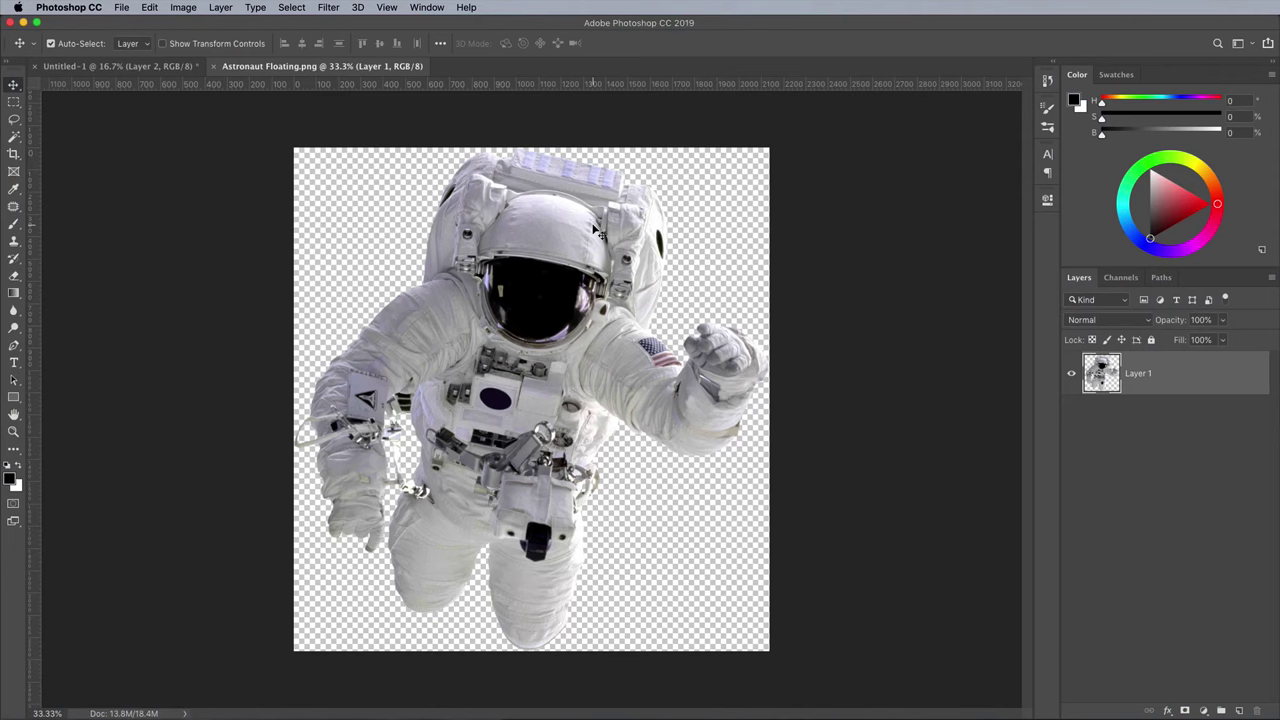
pyautogui.hotkey('ctrl', 'a')
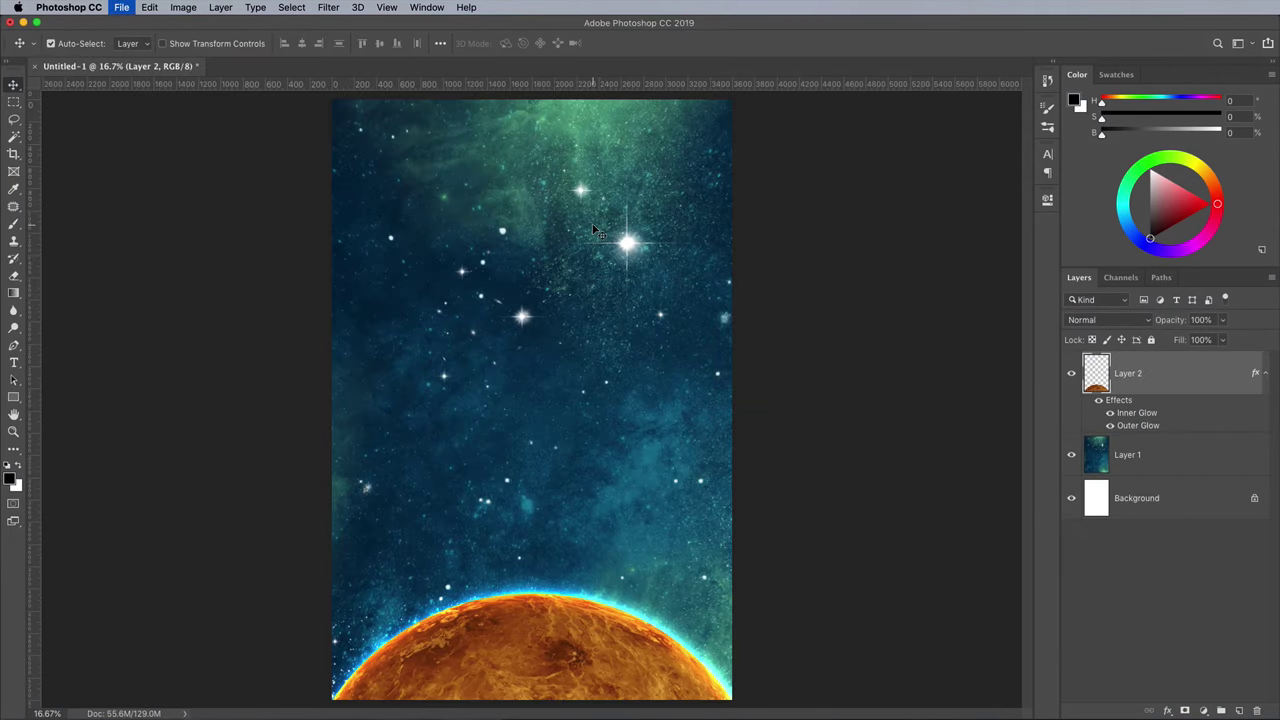
pyautogui.hotkey('ctrl', 'v')
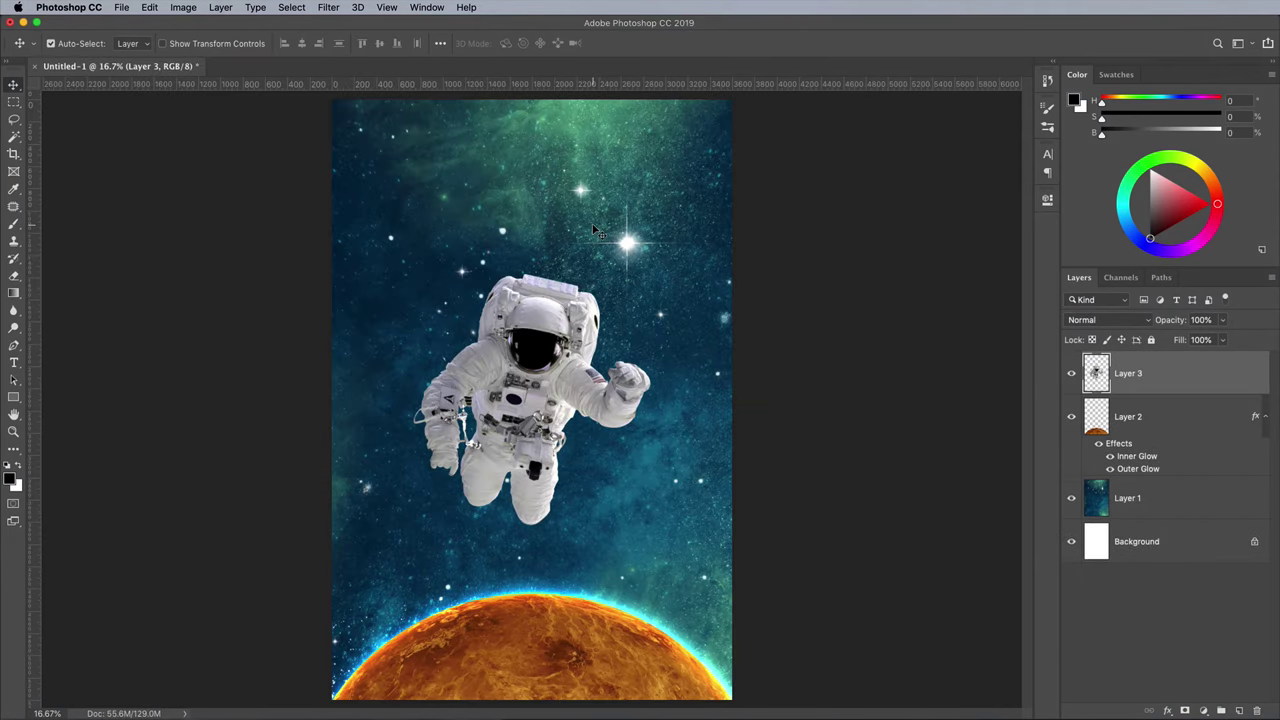
# Flip the astronaut horizontally and move it slightly higher above the planet.
pyautogui.hotkey('ctrl', 't')
pyautogui.rightClick(547, 327)
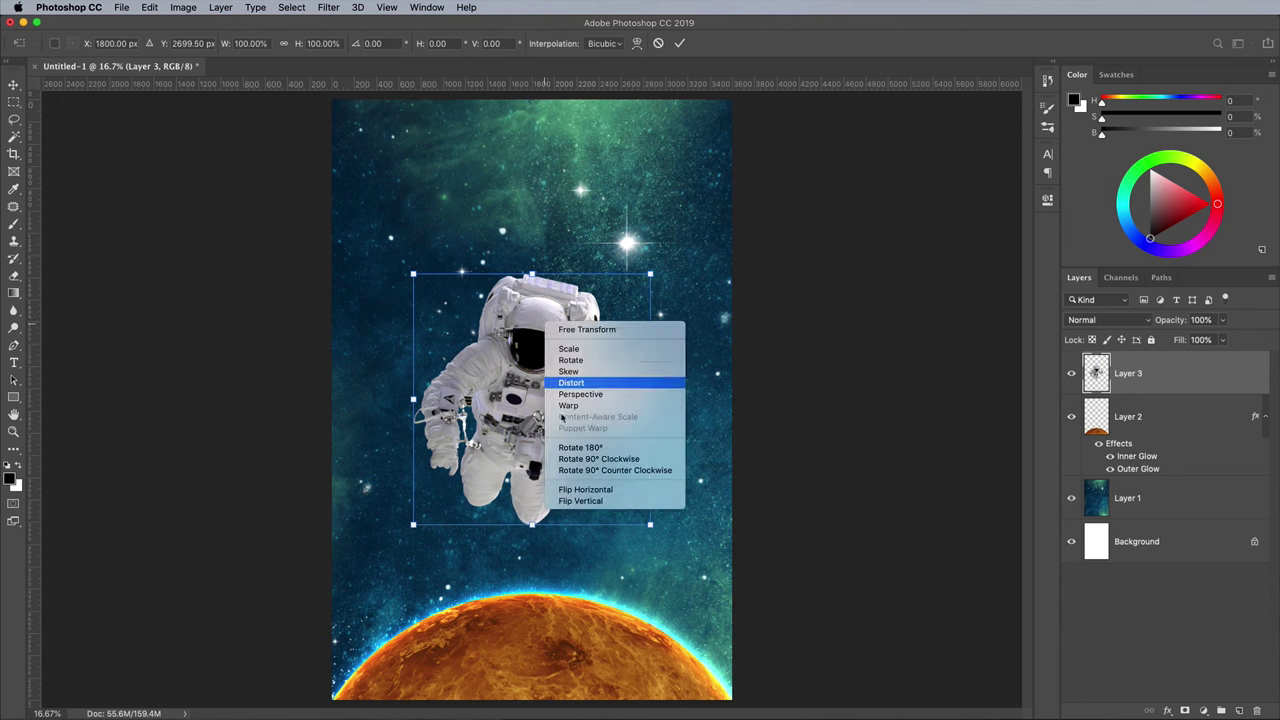
pyautogui.click(578, 485)
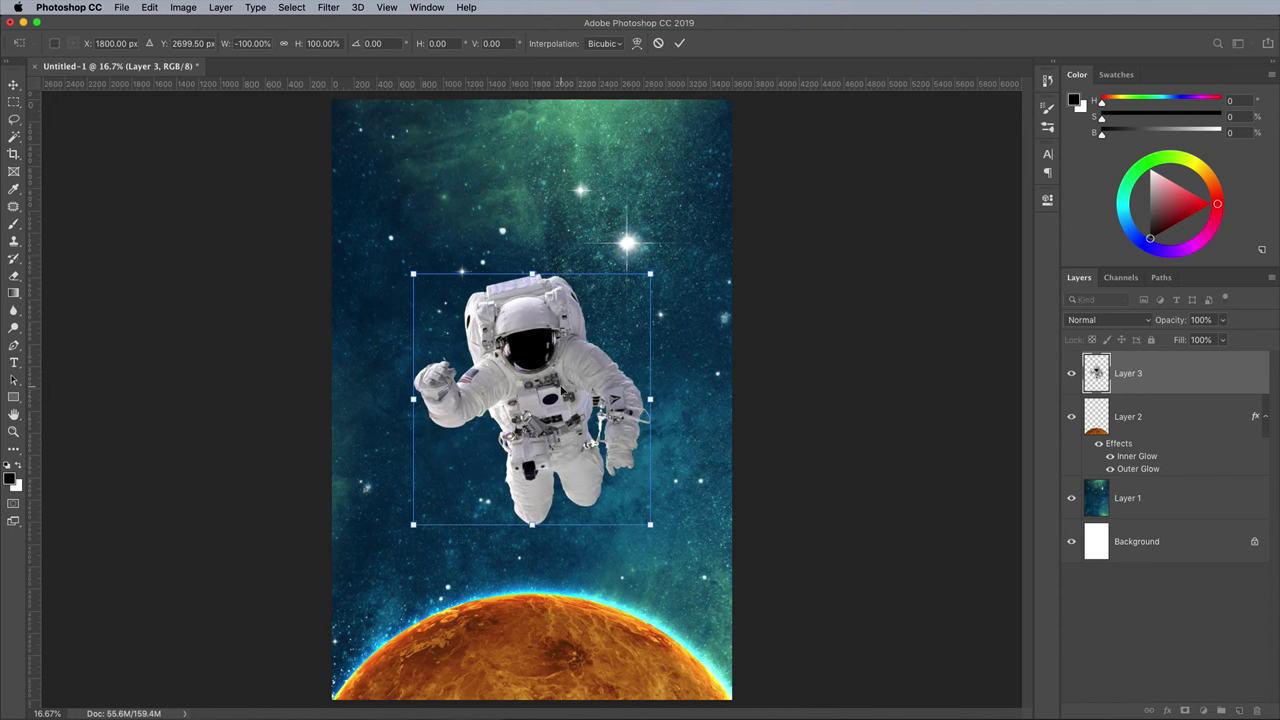
pyautogui.moveTo(557, 378); pyautogui.dragTo(557, 340)
pyautogui.press('Return')
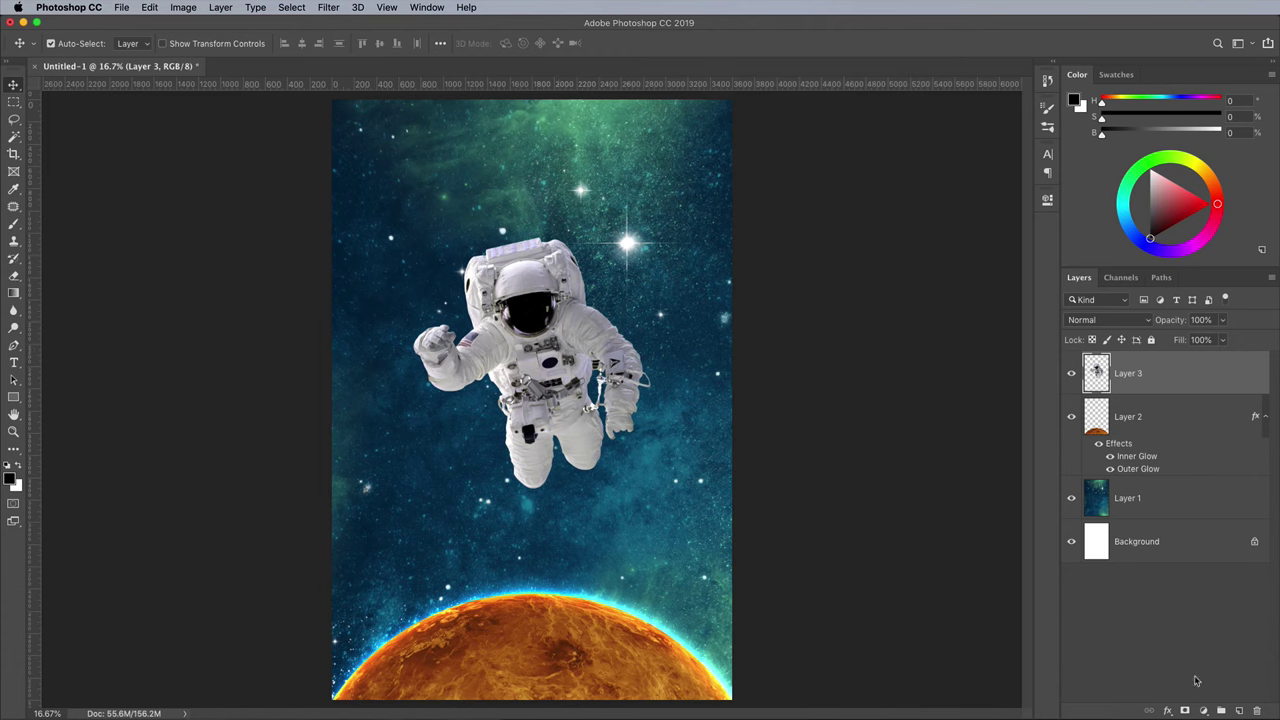
# Add a Gradient Map adjustment layer with its dark stop set to navy #0e162e.
pyautogui.click(1203, 710)
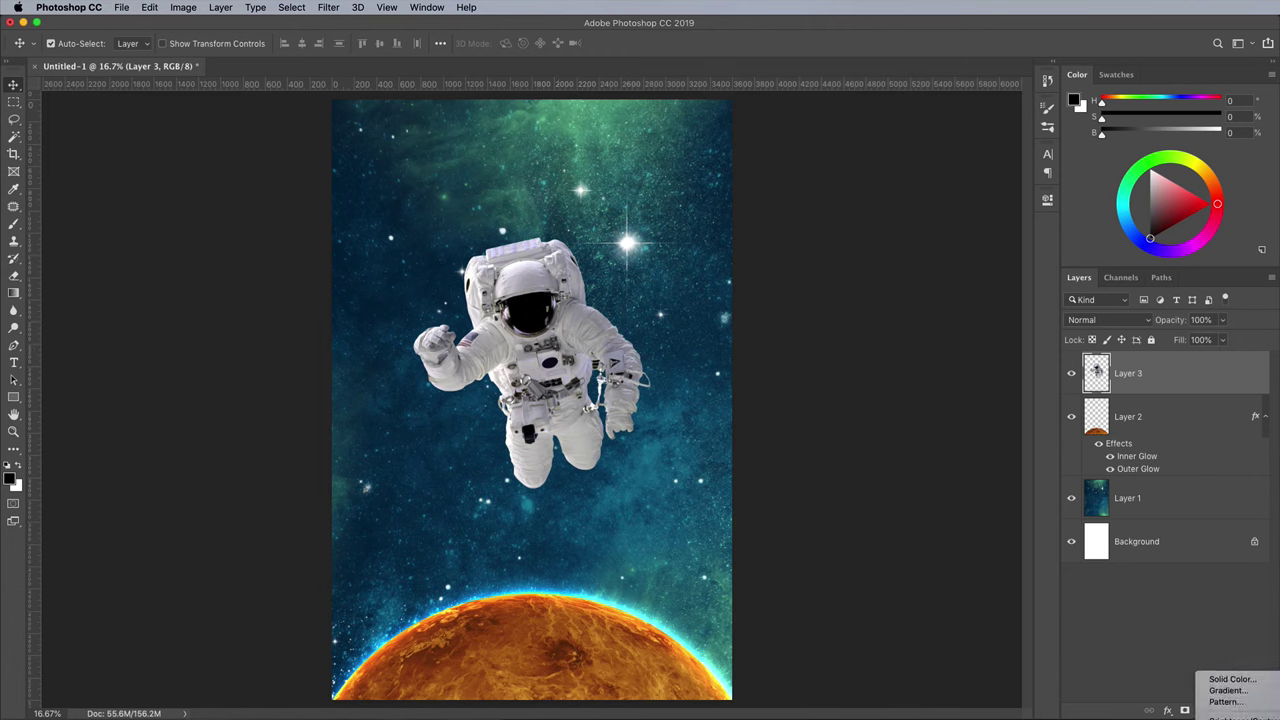
pyautogui.click(1240, 716)
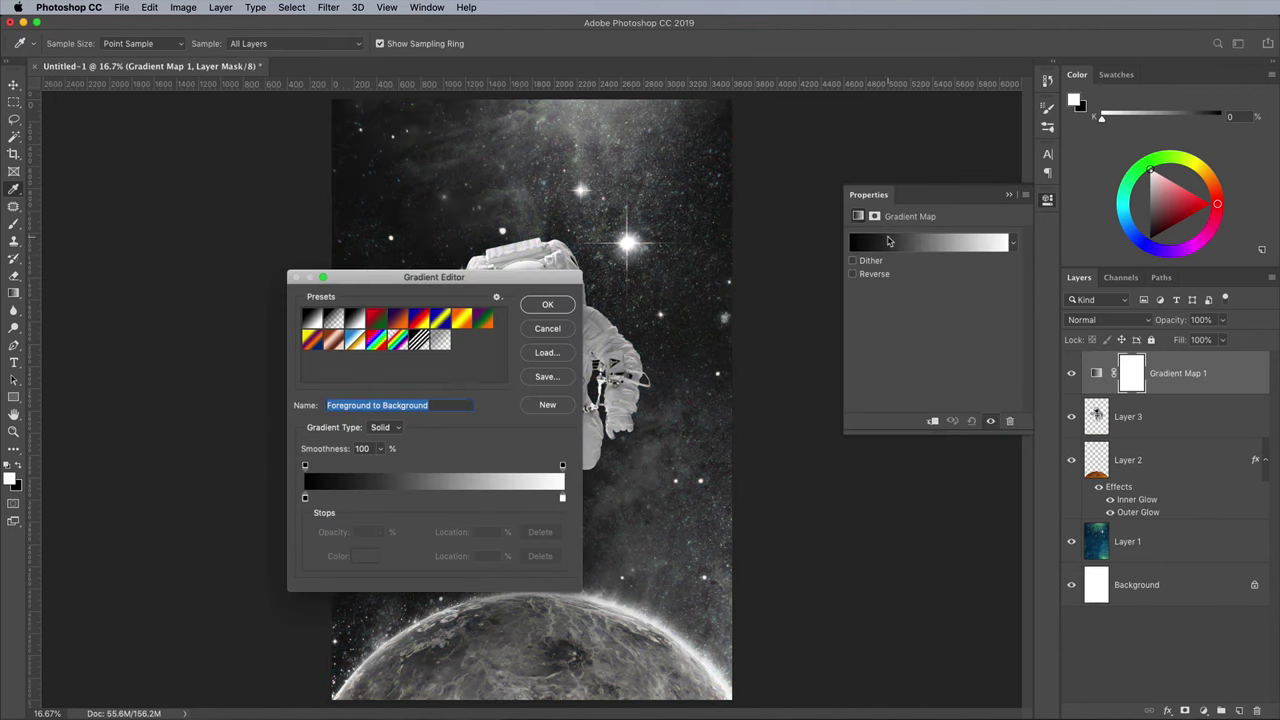
pyautogui.click(305, 498)
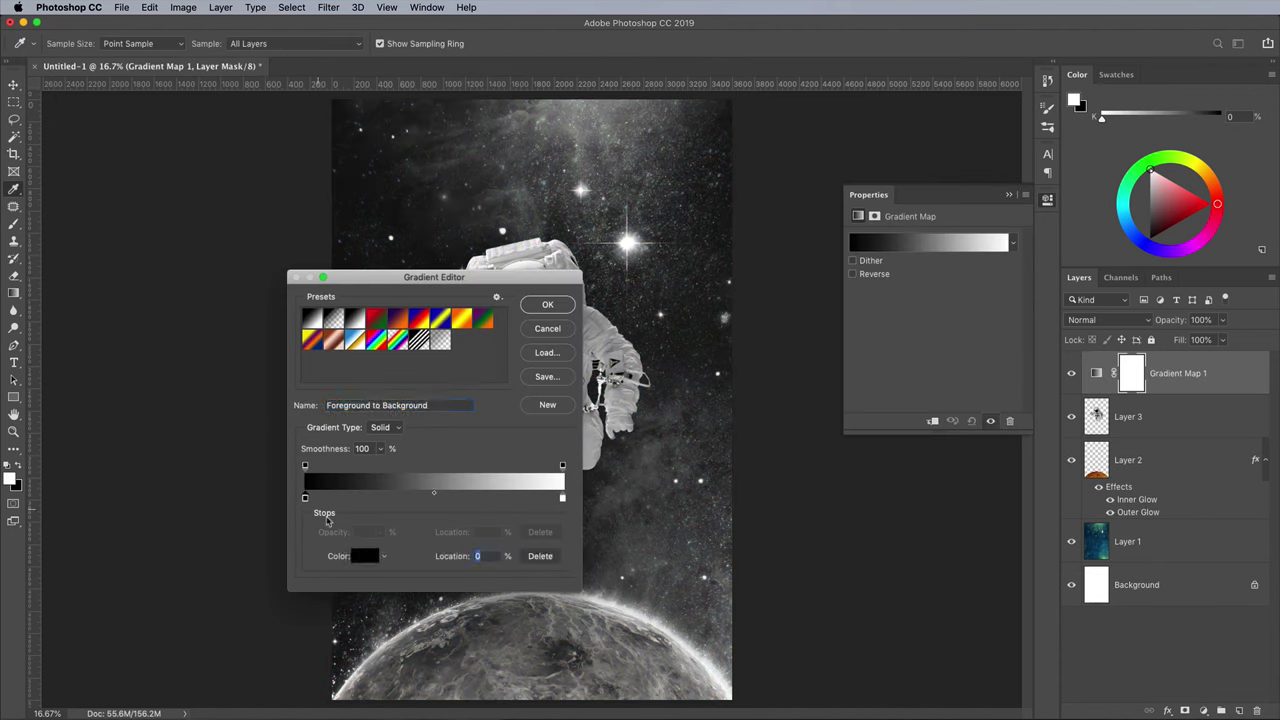
pyautogui.click(358, 555)
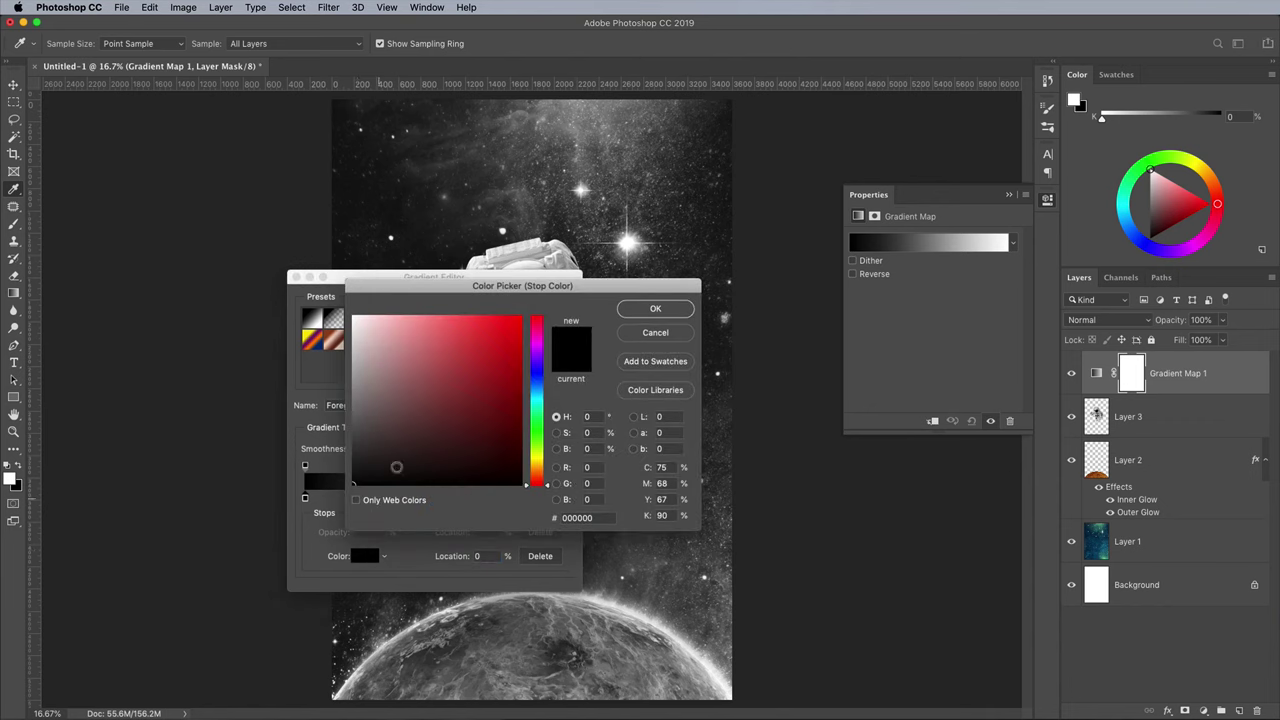
pyautogui.moveTo(548, 489); pyautogui.dragTo(546, 379)
pyautogui.click(449, 368)
pyautogui.moveTo(449, 368); pyautogui.dragTo(477, 455)
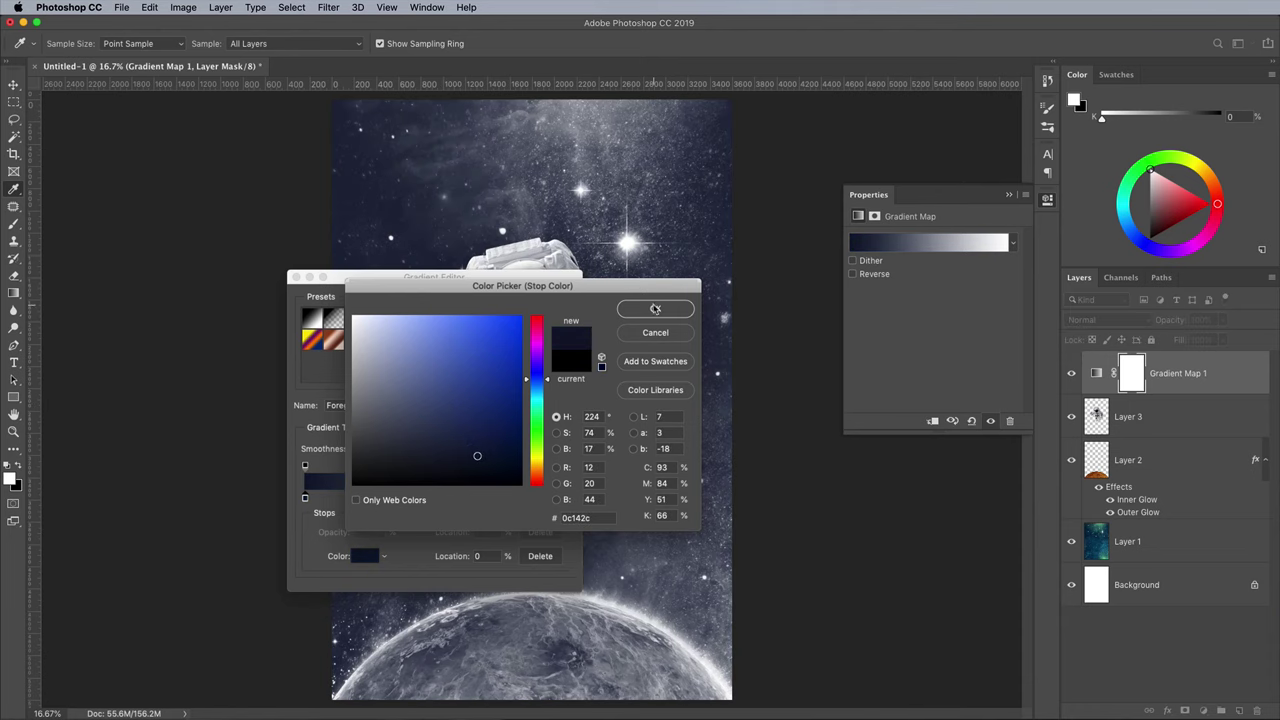
pyautogui.click(655, 309)
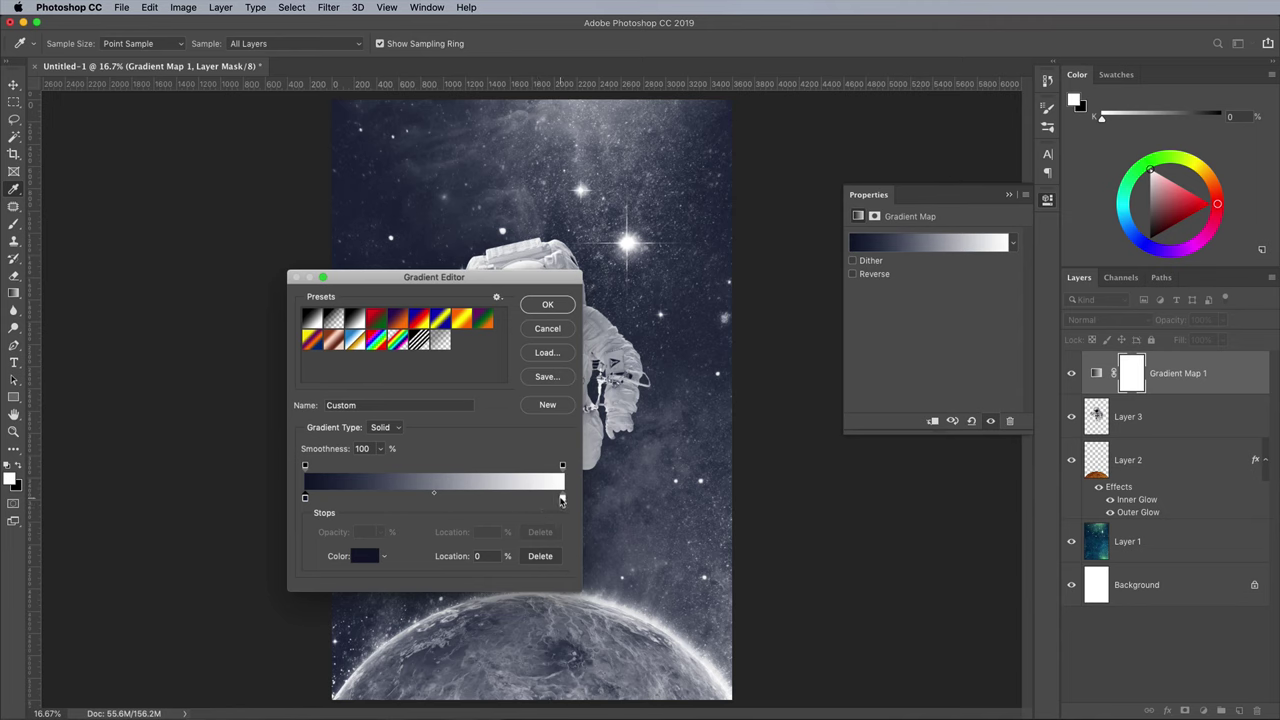
# Set the gradient's light stop to green #5ec77c and apply the gradient map.
pyautogui.click(561, 500)
pyautogui.click(366, 556)
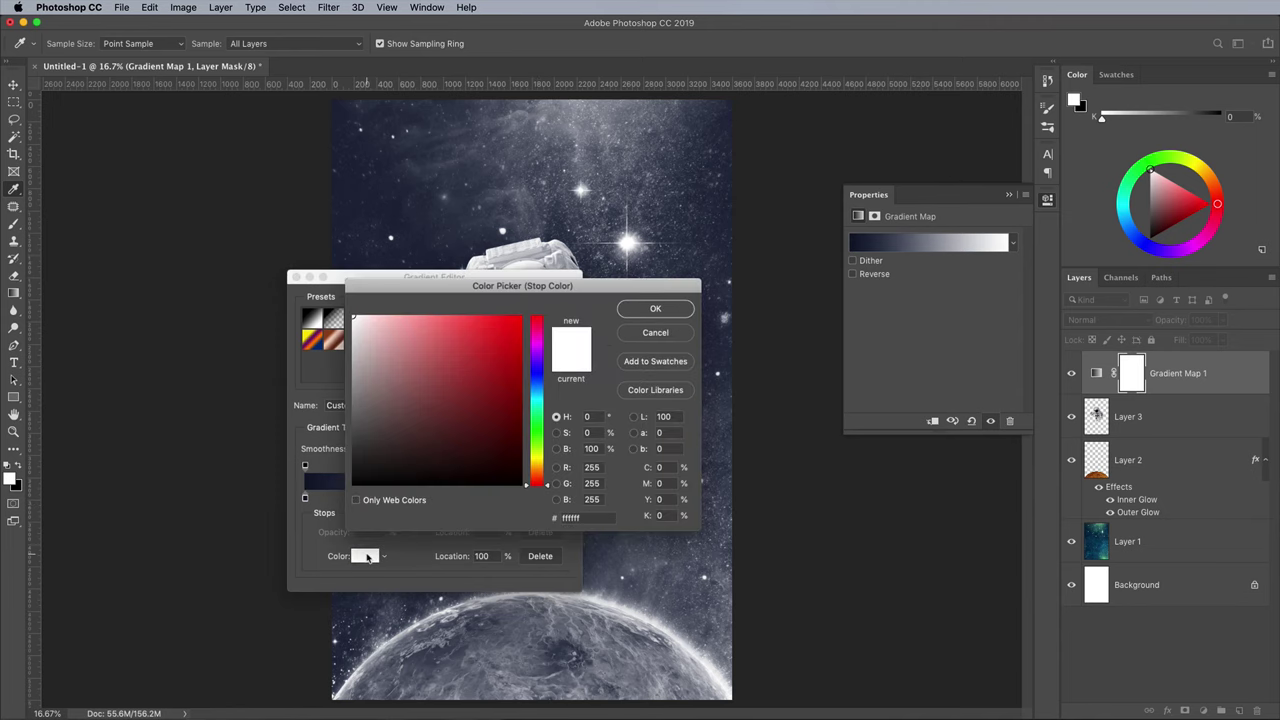
pyautogui.moveTo(545, 487); pyautogui.dragTo(554, 414)
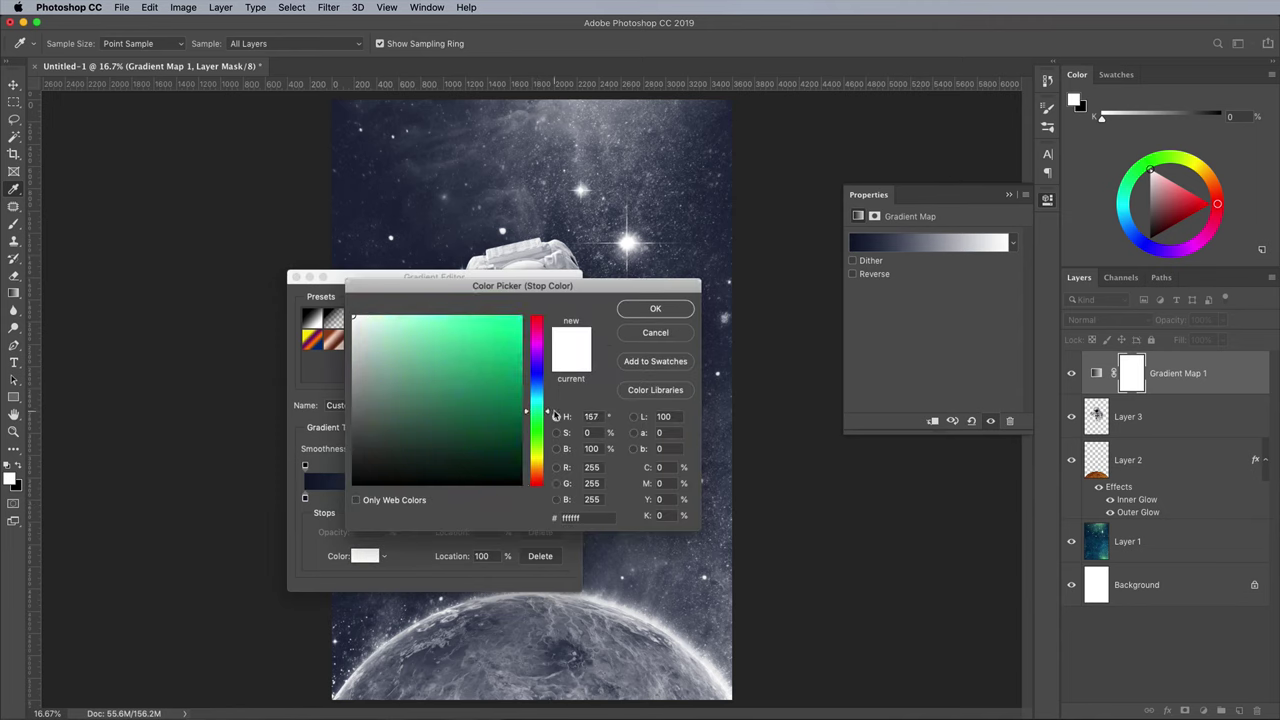
pyautogui.click(440, 331)
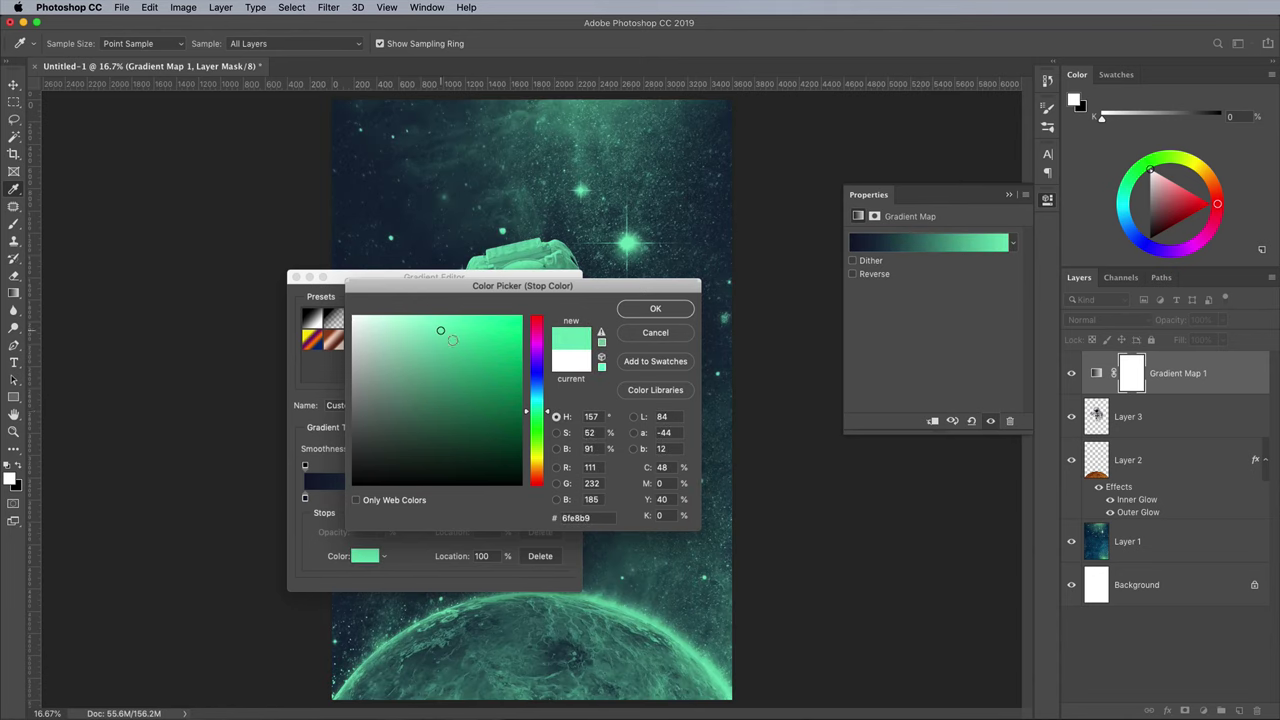
pyautogui.moveTo(548, 414); pyautogui.dragTo(550, 424)
pyautogui.moveTo(440, 332); pyautogui.dragTo(441, 352)
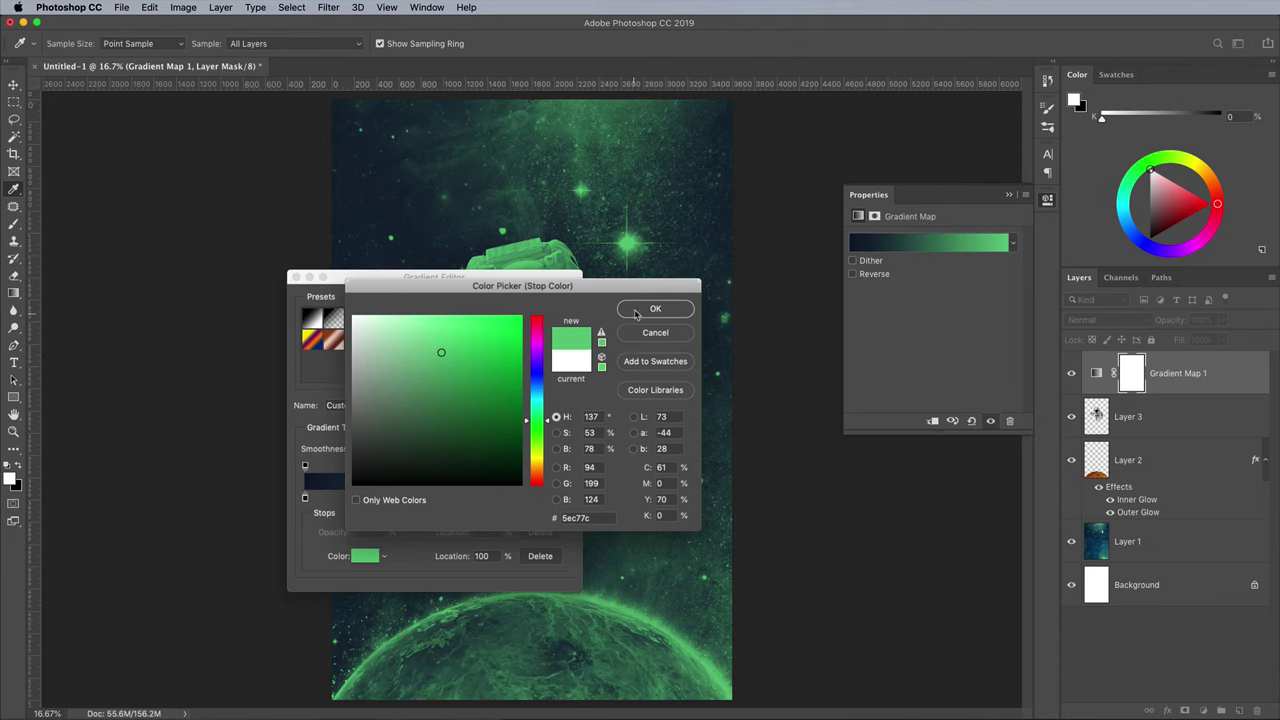
pyautogui.click(652, 309)
pyautogui.click(546, 305)
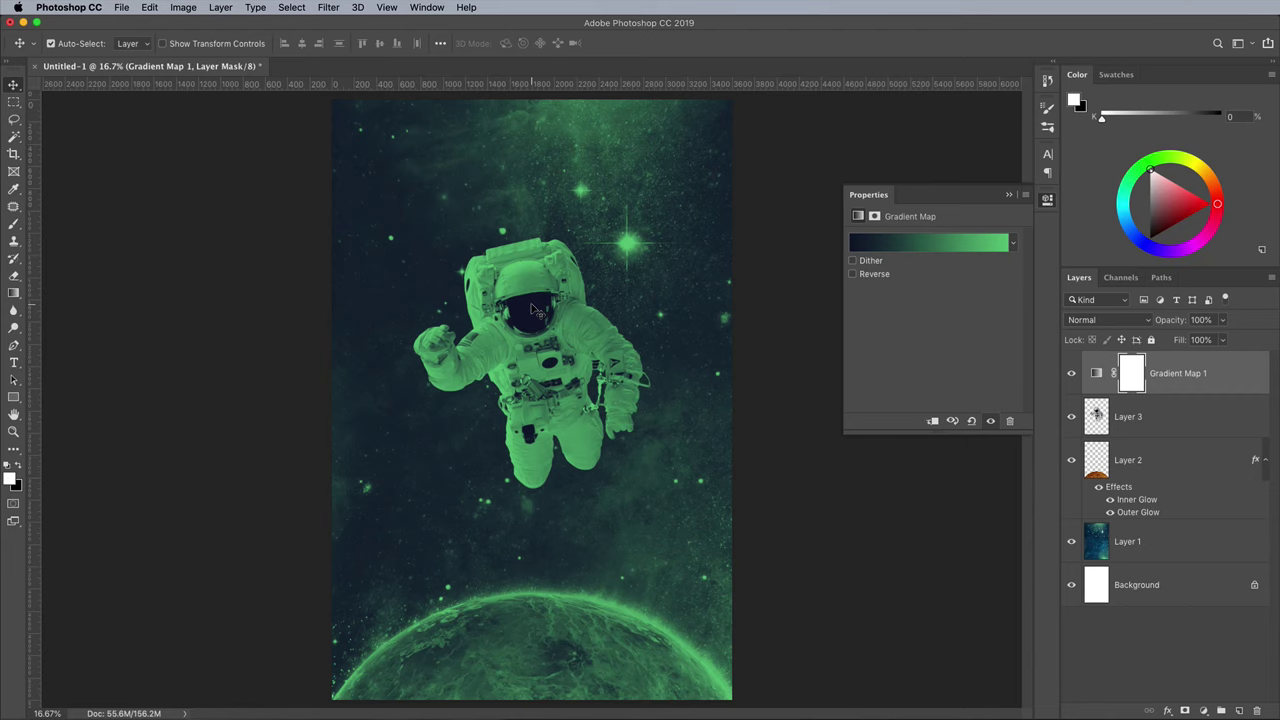
# Invert the astronaut on Layer 3 and add Inner and Outer Glows at 35% opacity.
pyautogui.click(1187, 412)
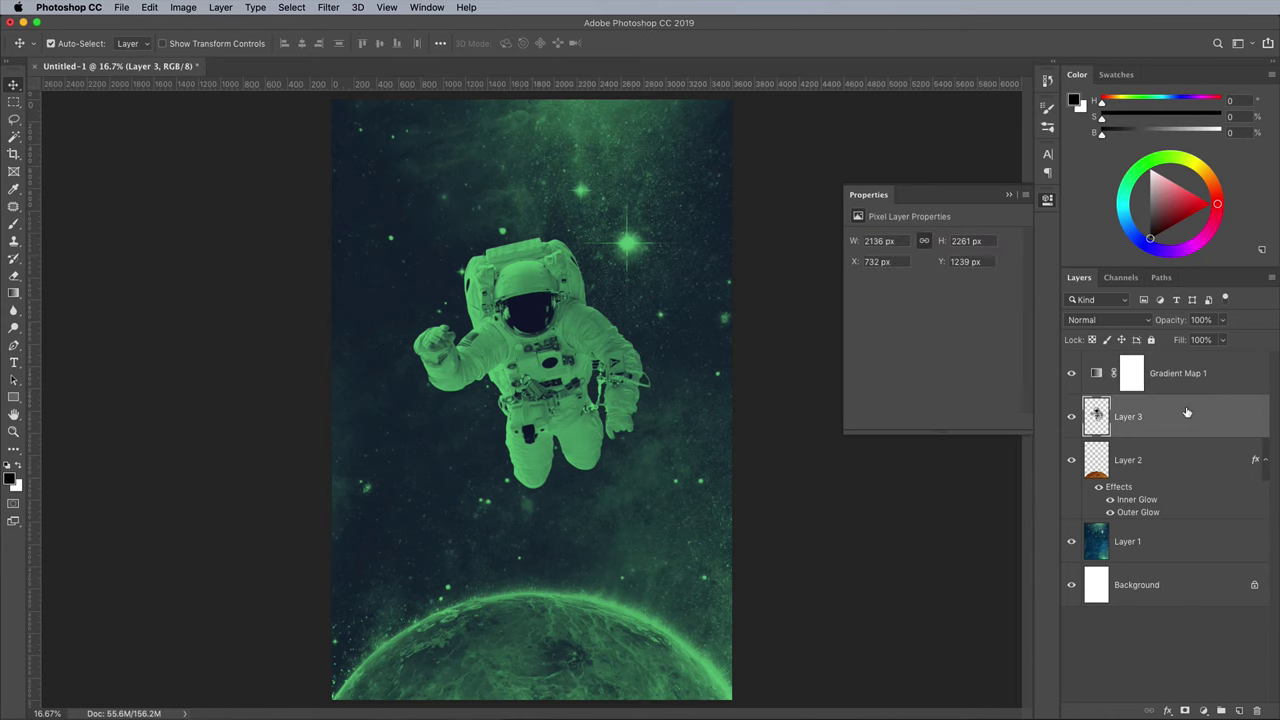
pyautogui.press('super+i')
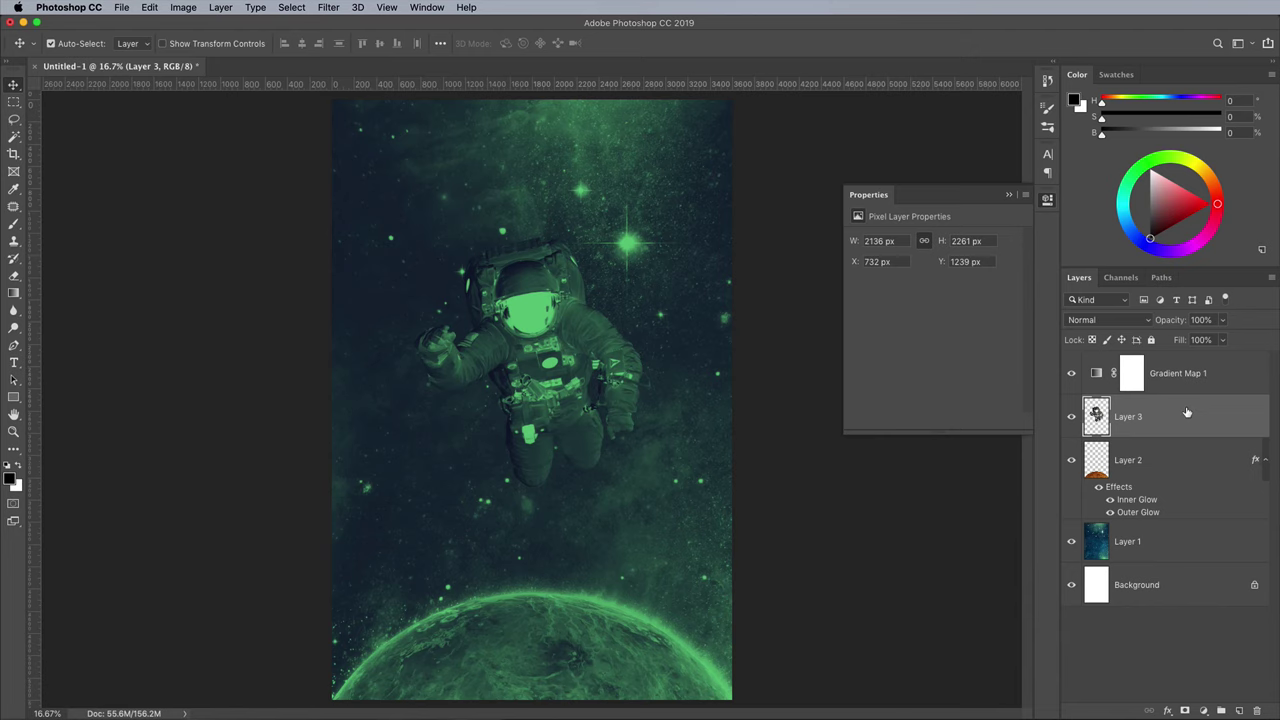
pyautogui.doubleClick(1193, 418)
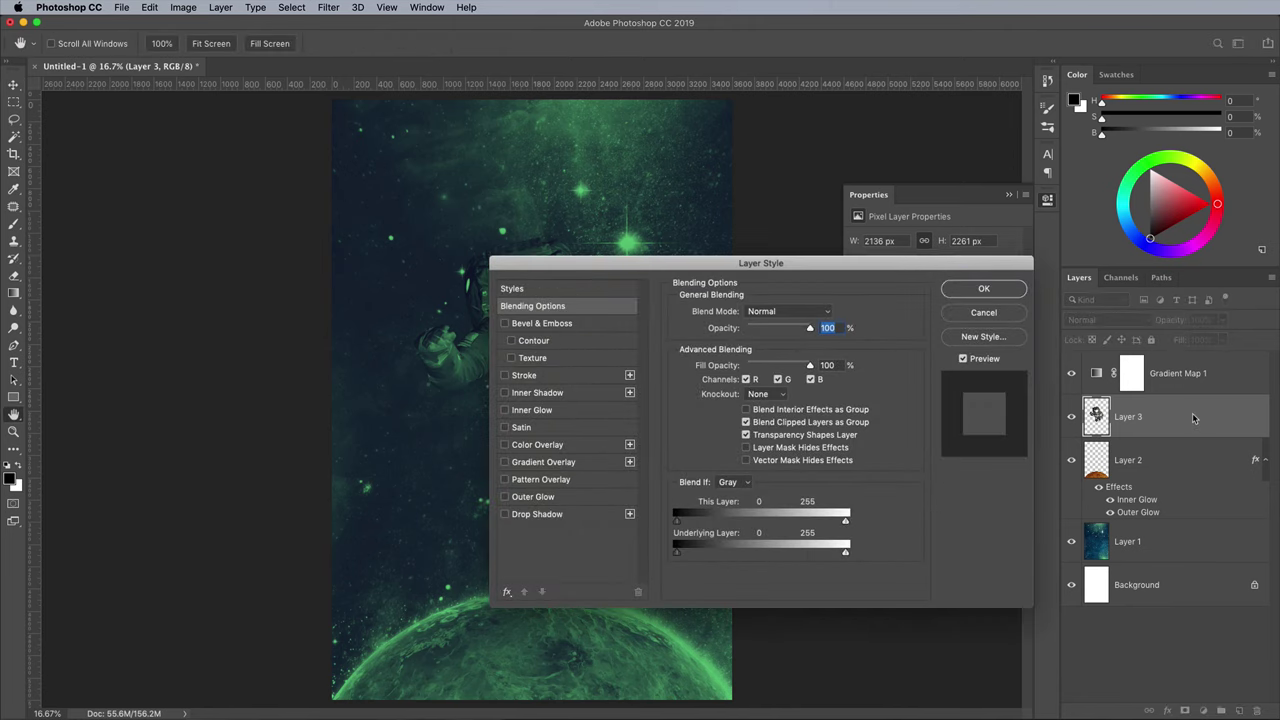
pyautogui.click(546, 412)
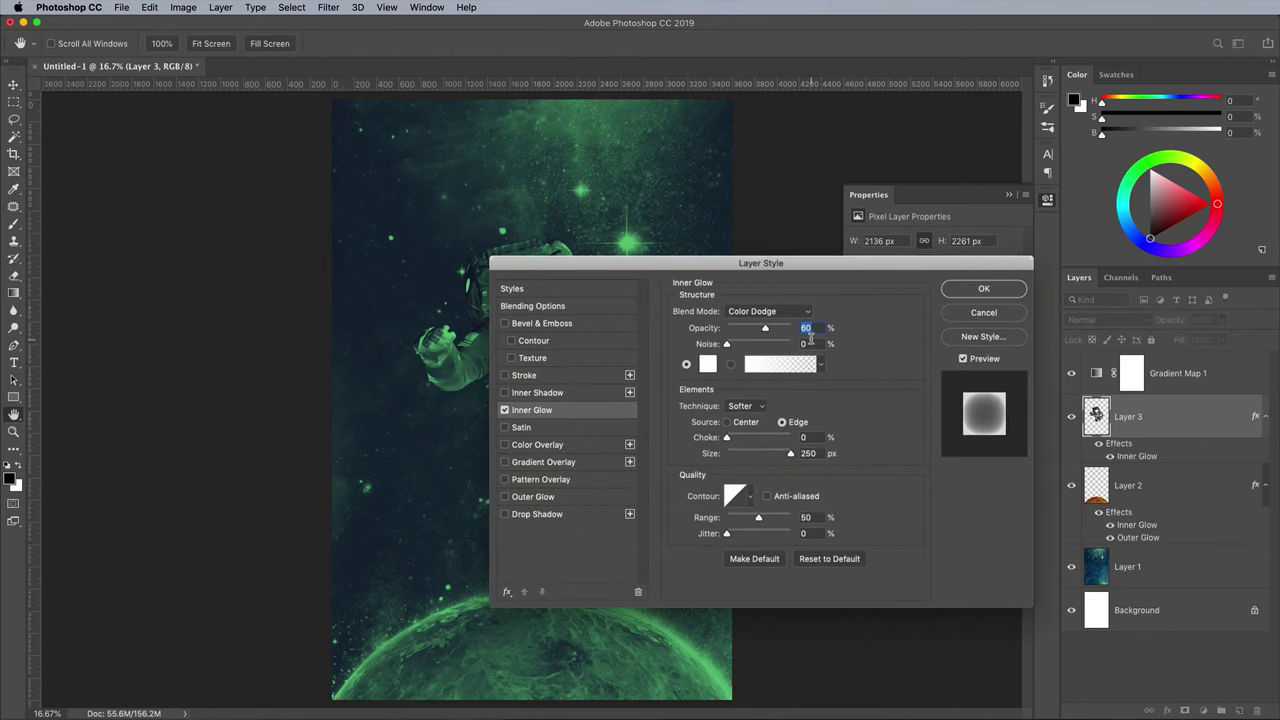
pyautogui.click(532, 497)
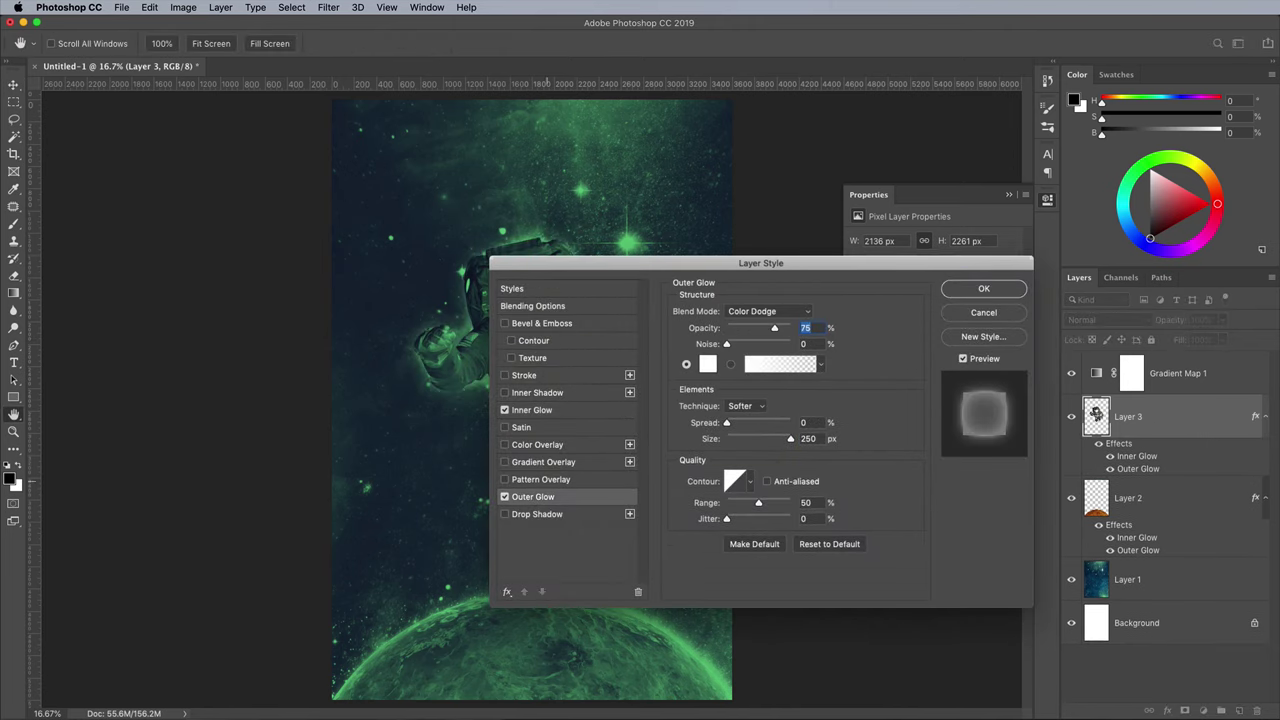
pyautogui.write('35')
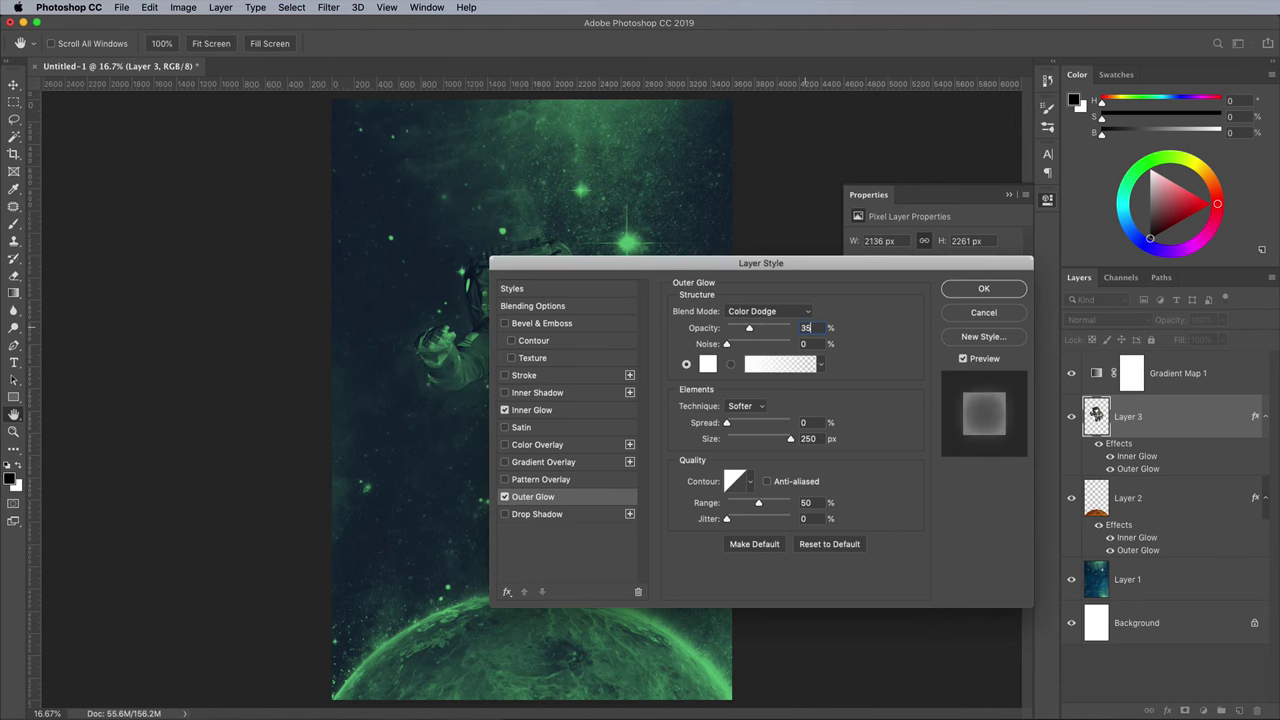
pyautogui.moveTo(761, 263); pyautogui.dragTo(891, 260)
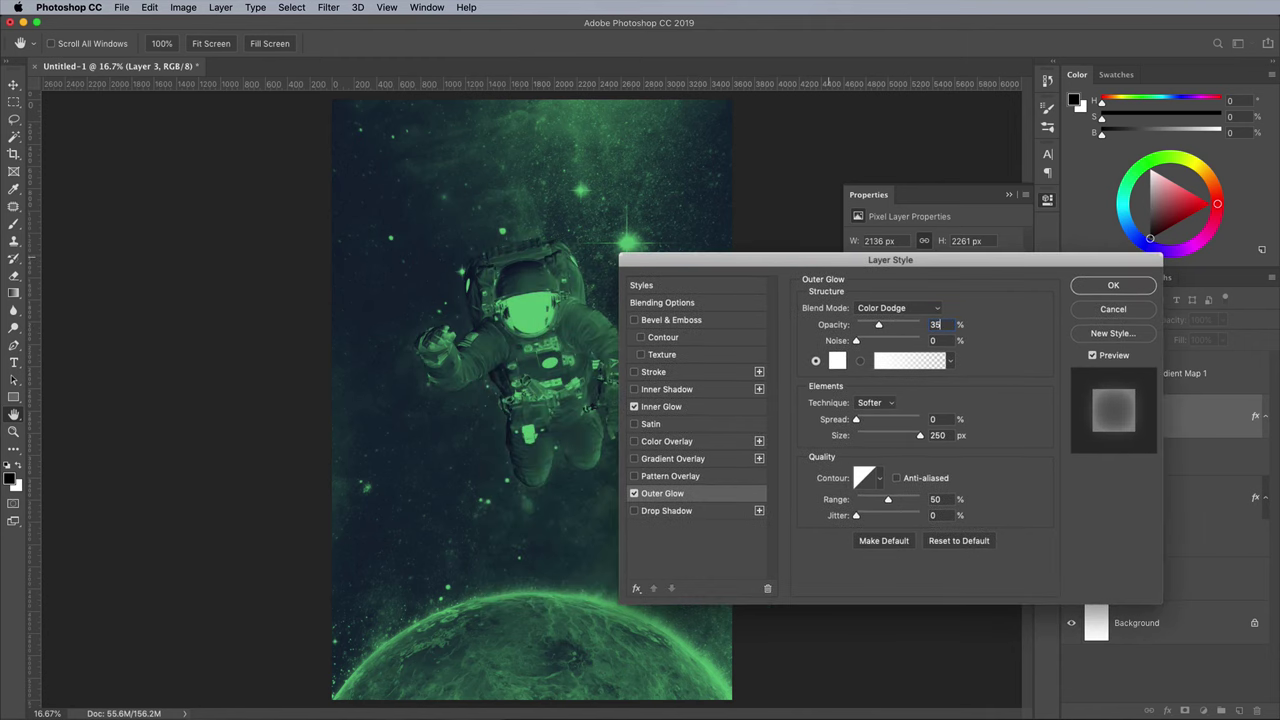
pyautogui.press('Return')
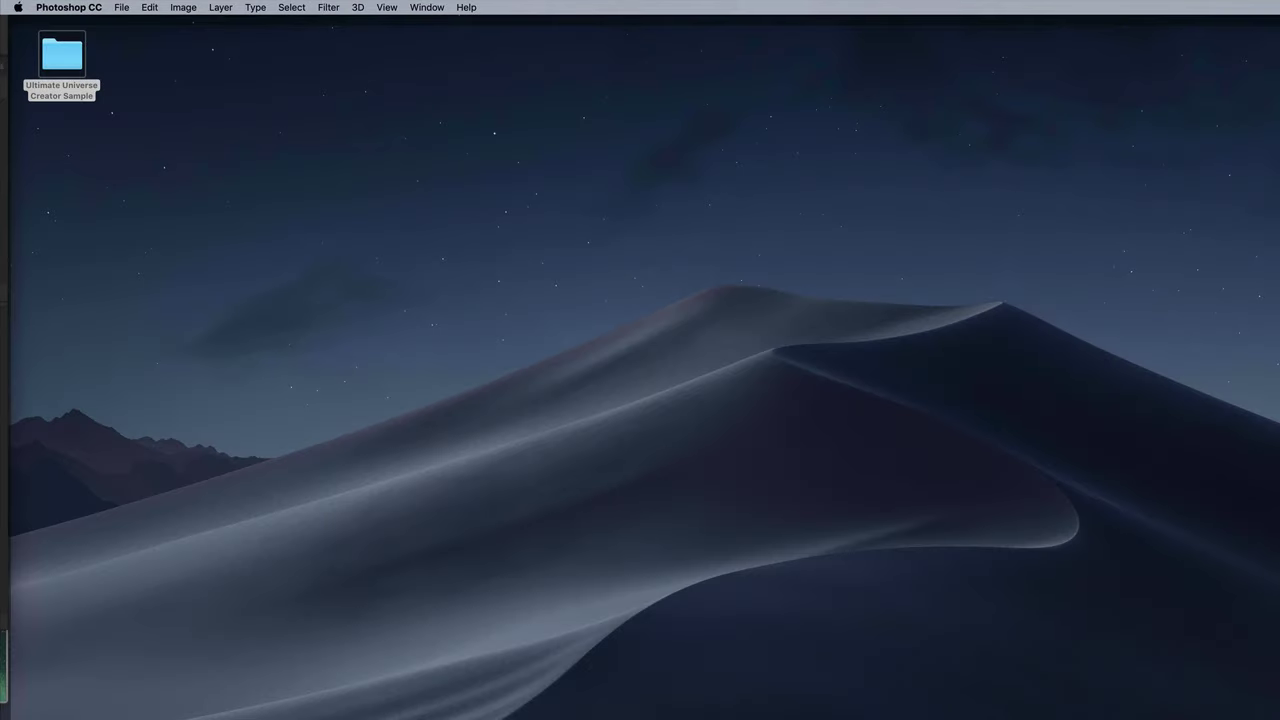
# Open Universe-Creator-6.jpg in Photoshop from the sample assets folder.
pyautogui.doubleClick(61, 57)
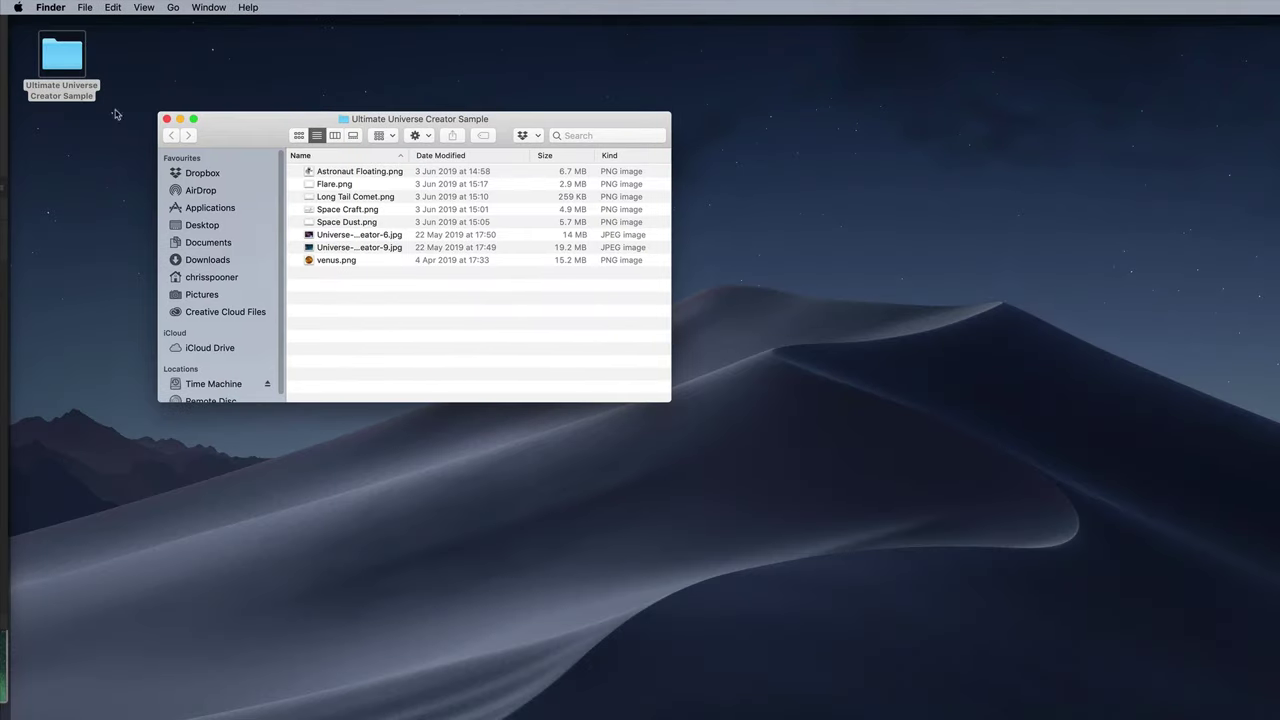
pyautogui.rightClick(345, 236)
pyautogui.moveTo(439, 251)
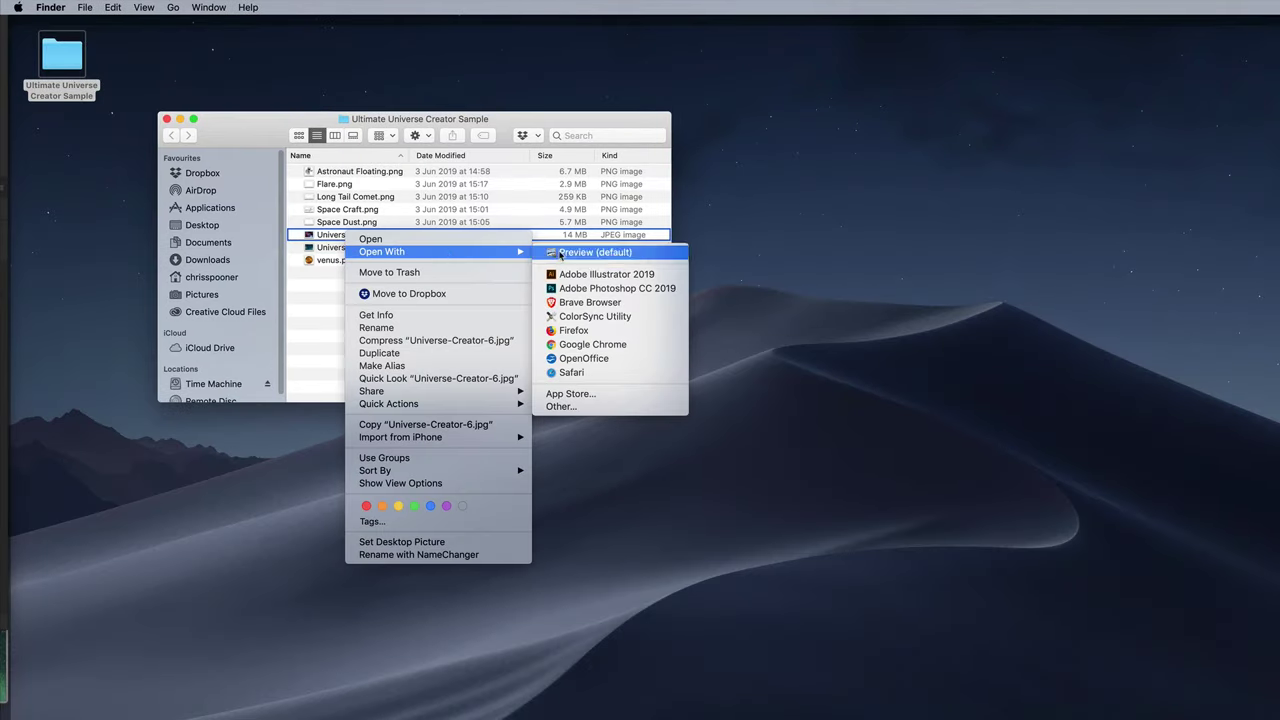
pyautogui.click(603, 288)
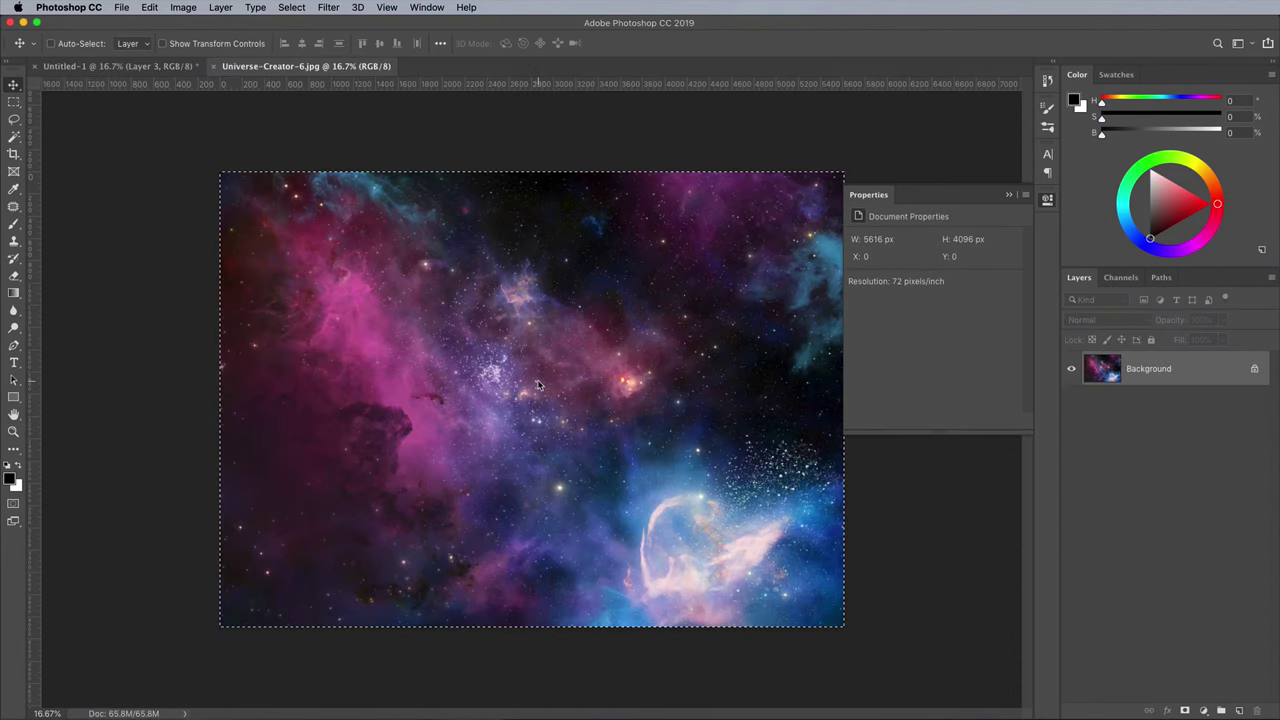
# Paste the nebula above Gradient Map 1, shrink it to about 18% over the helmet.
pyautogui.press('super+w')
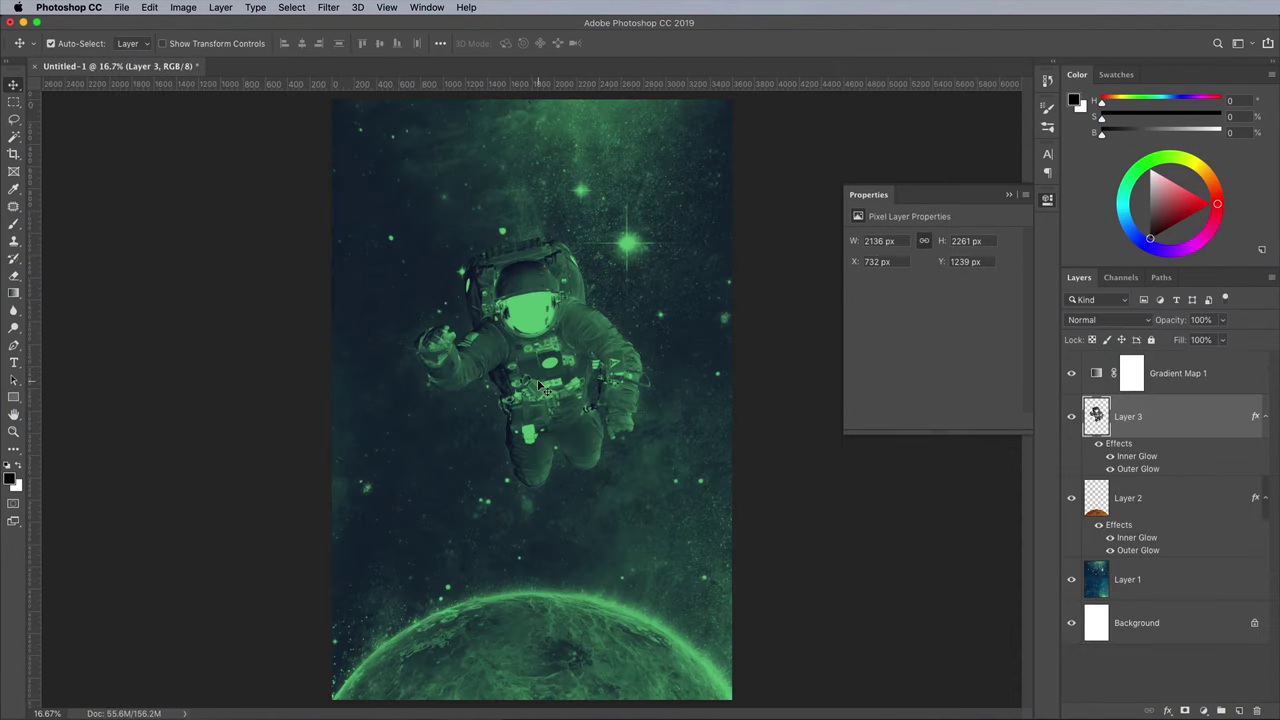
pyautogui.click(1255, 373)
pyautogui.press('super+v')
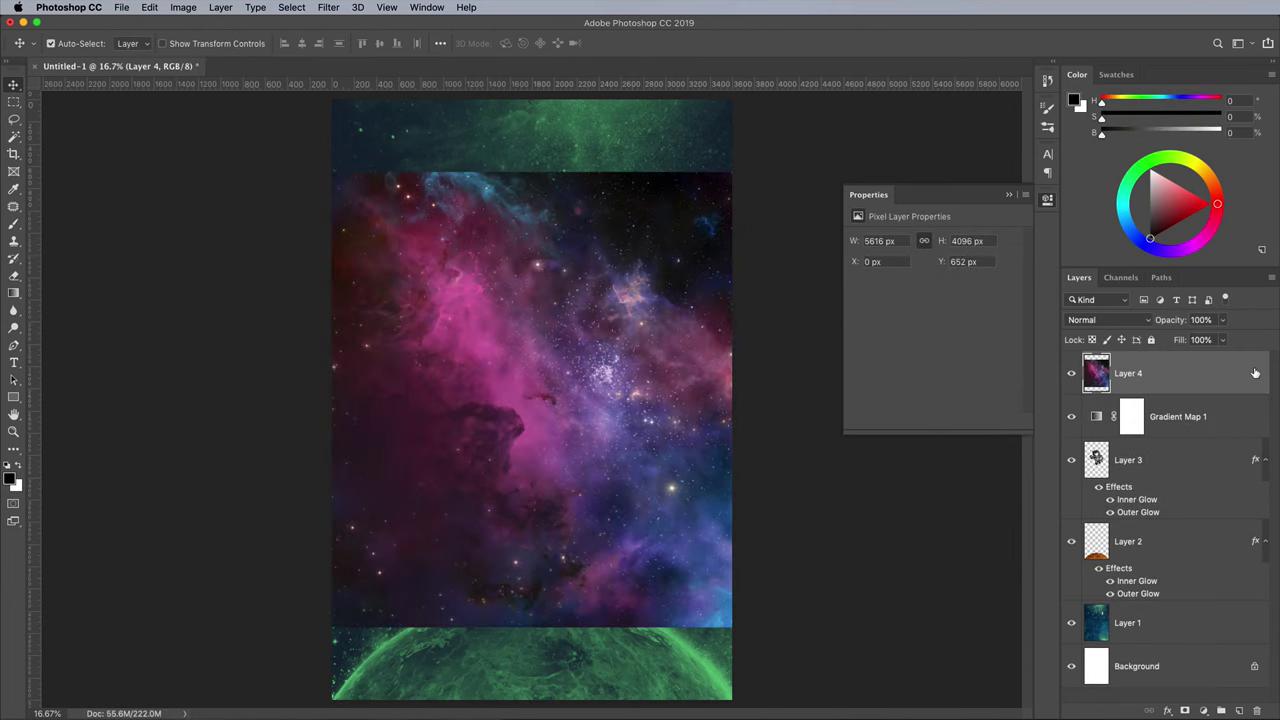
pyautogui.press('super+t')
pyautogui.moveTo(331, 171); pyautogui.dragTo(585, 357)
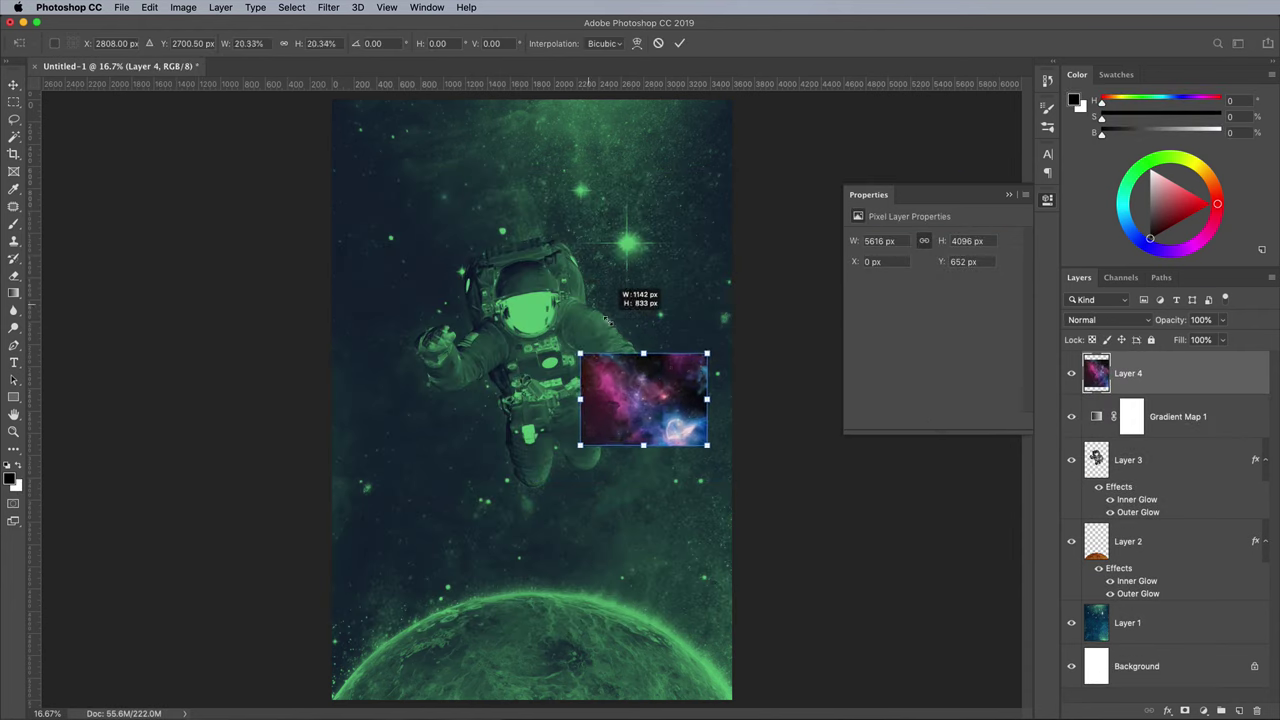
pyautogui.moveTo(634, 396); pyautogui.dragTo(497, 295)
pyautogui.press('Return')
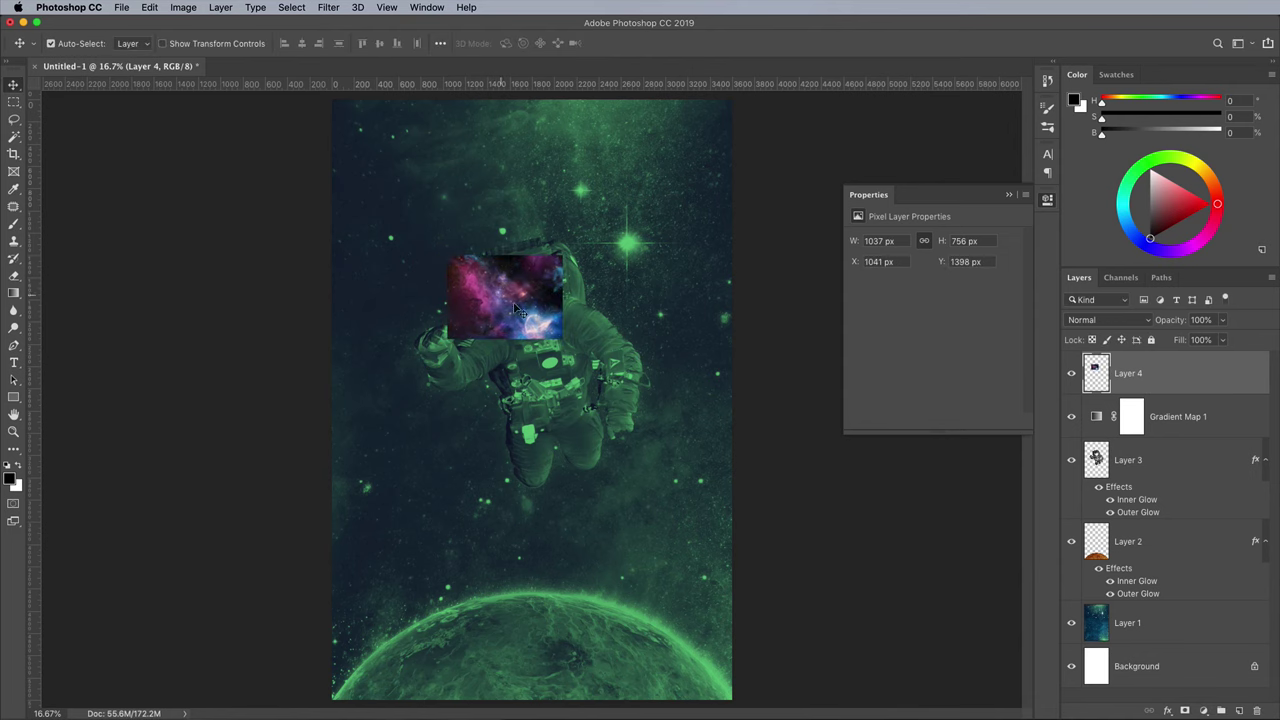
# Magic Wand the visor on the astronaut layer and mask Layer 4 to that selection.
pyautogui.click(1071, 375)
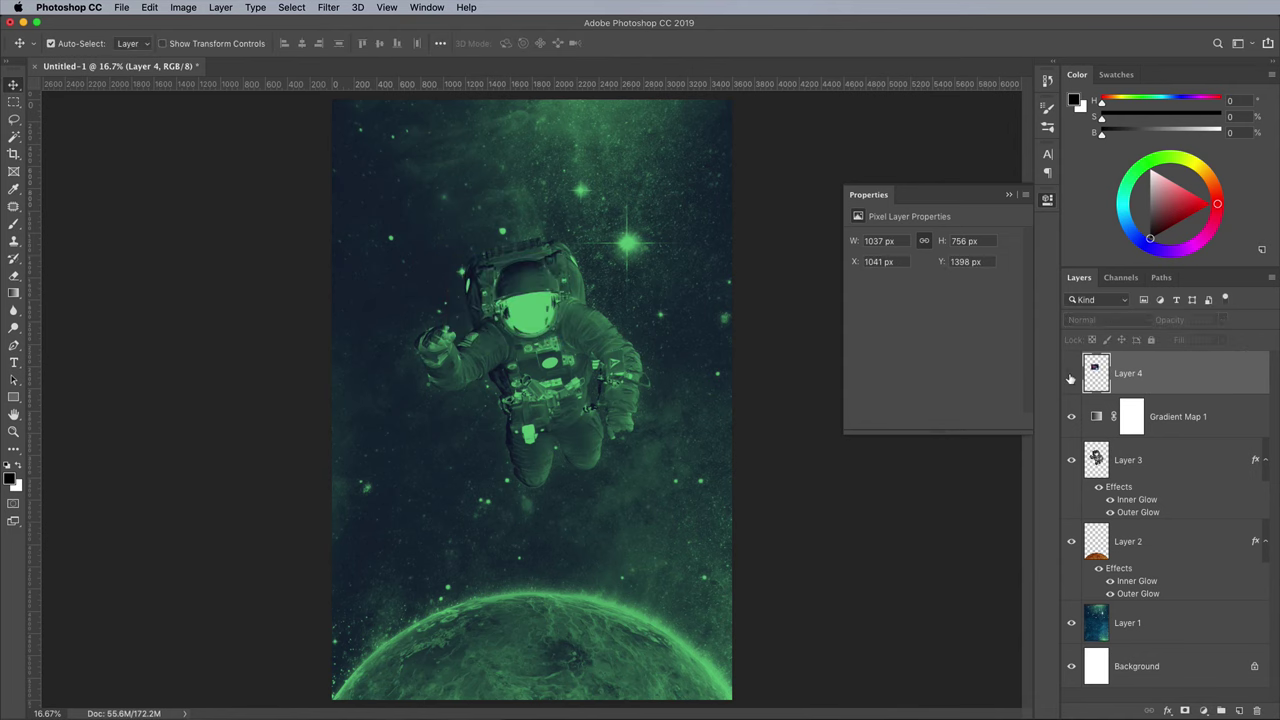
pyautogui.press('super+plus')
pyautogui.press('super+plus')
pyautogui.press('super+plus')
pyautogui.press('super+plus')
pyautogui.scroll(5, 525, 316)
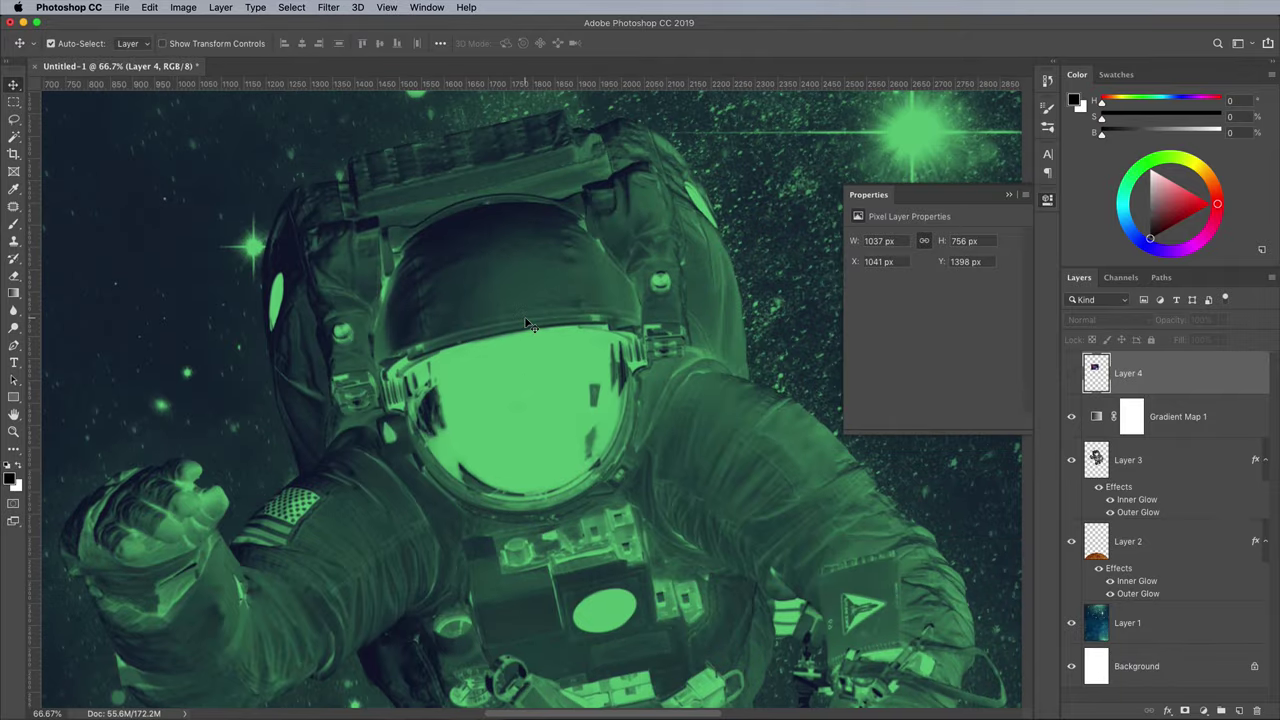
pyautogui.click(17, 138)
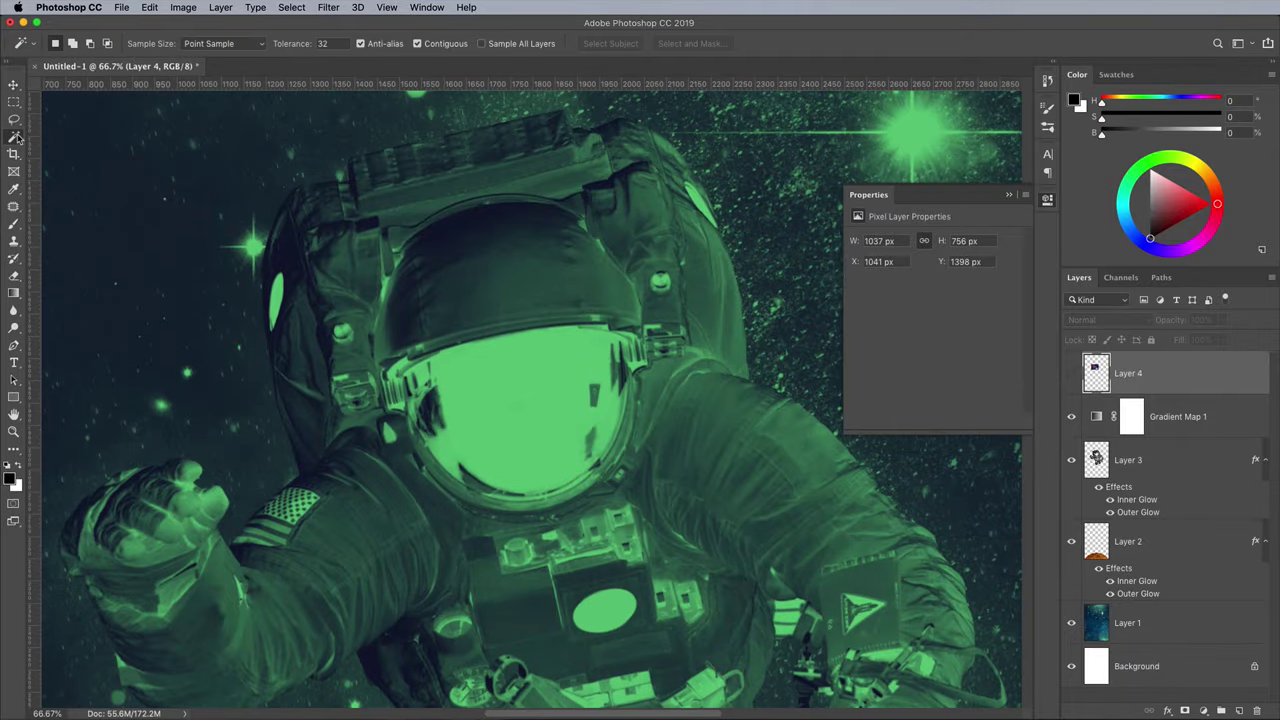
pyautogui.click(1100, 464)
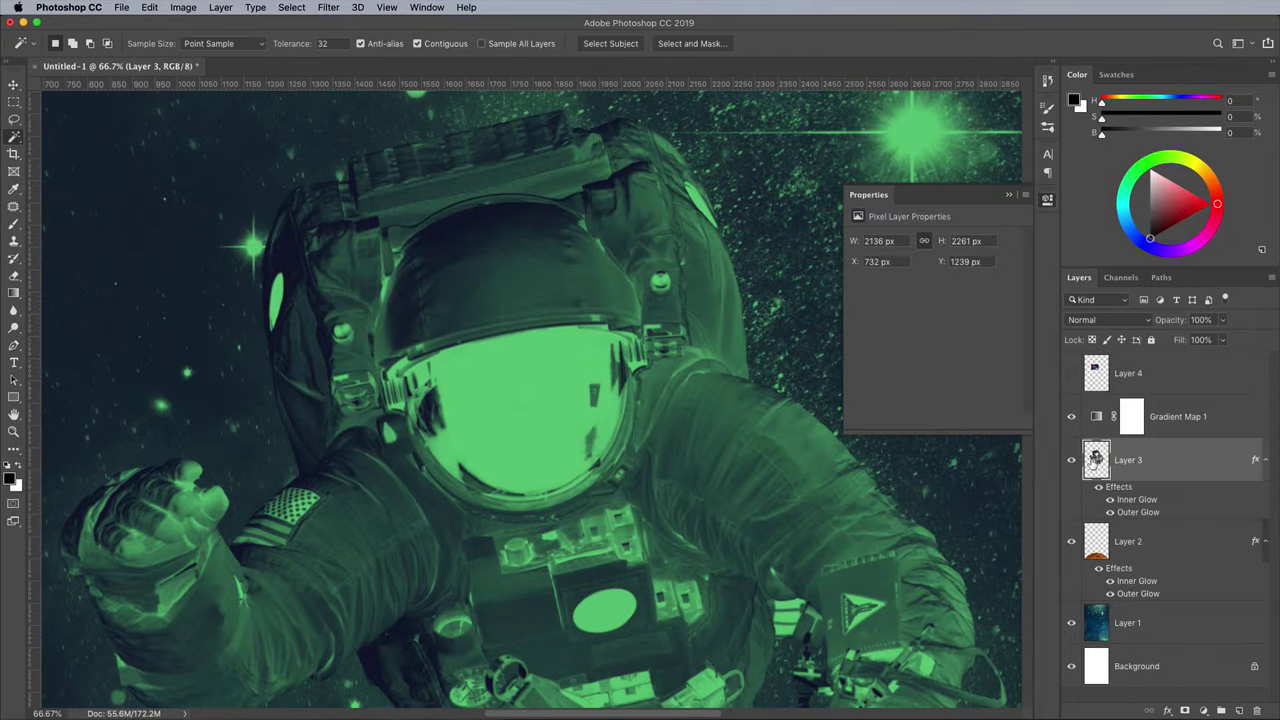
pyautogui.click(517, 399)
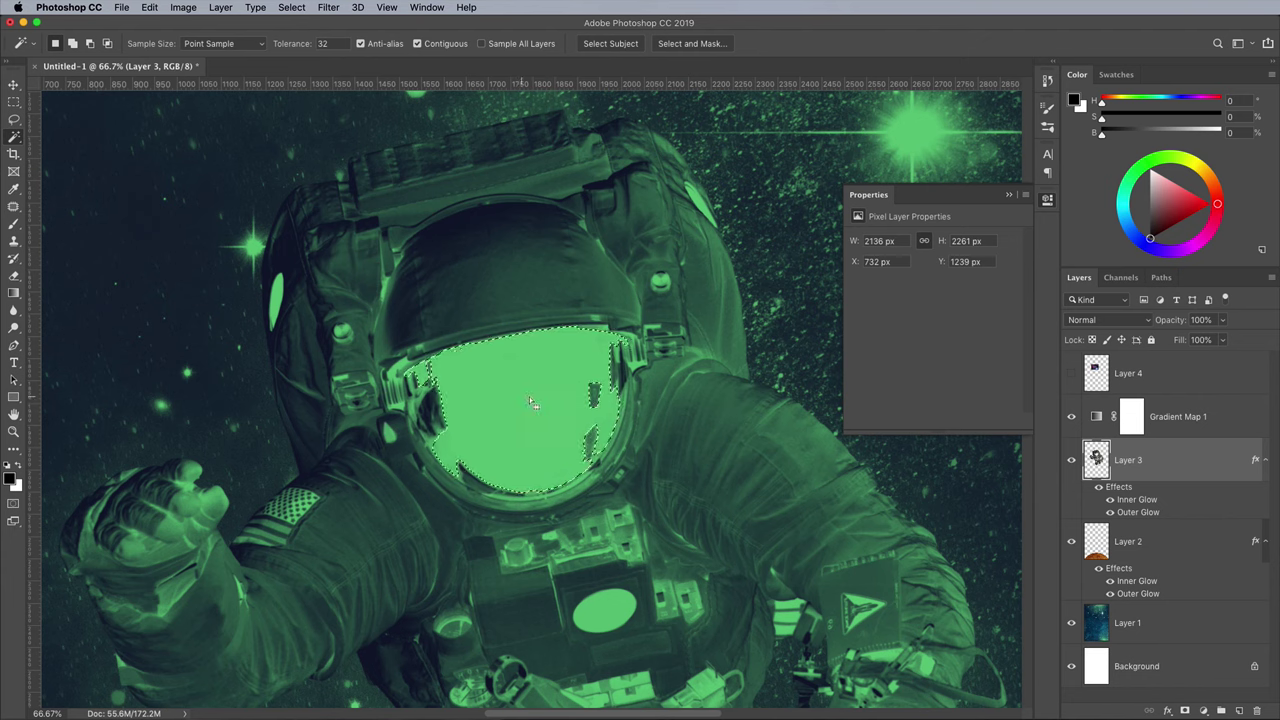
pyautogui.click(1071, 374)
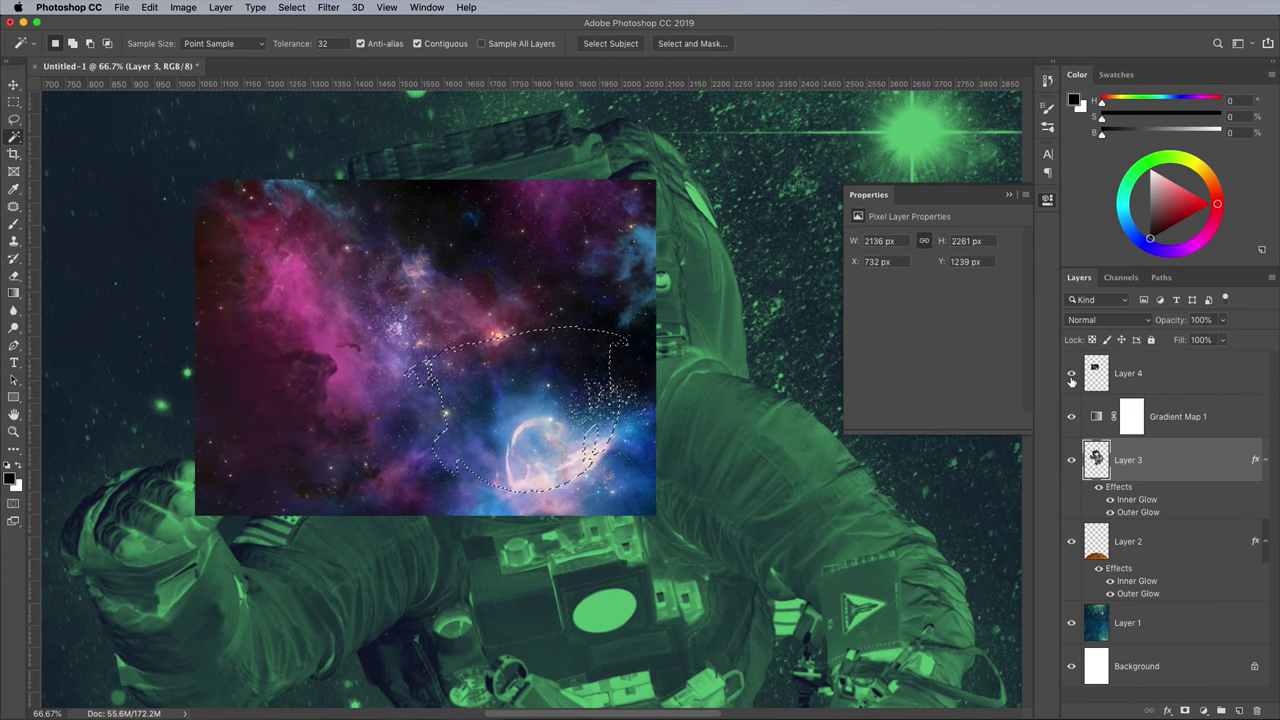
pyautogui.click(1180, 378)
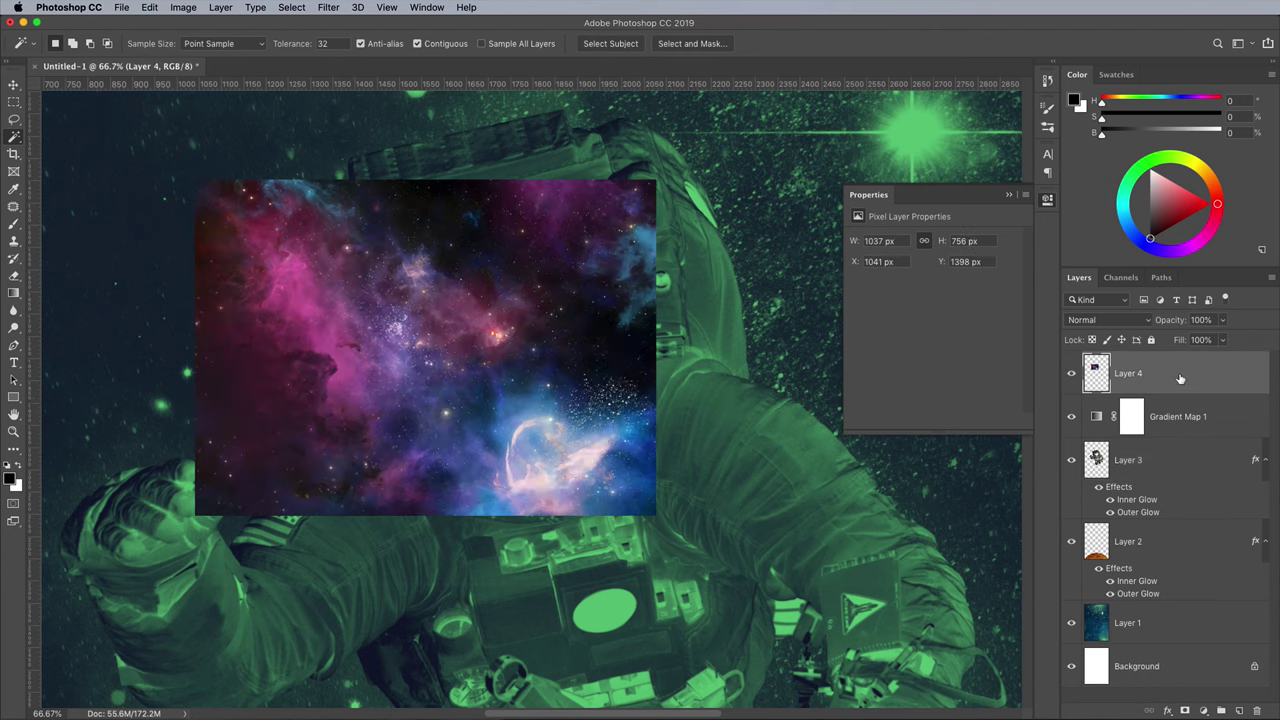
pyautogui.click(1186, 710)
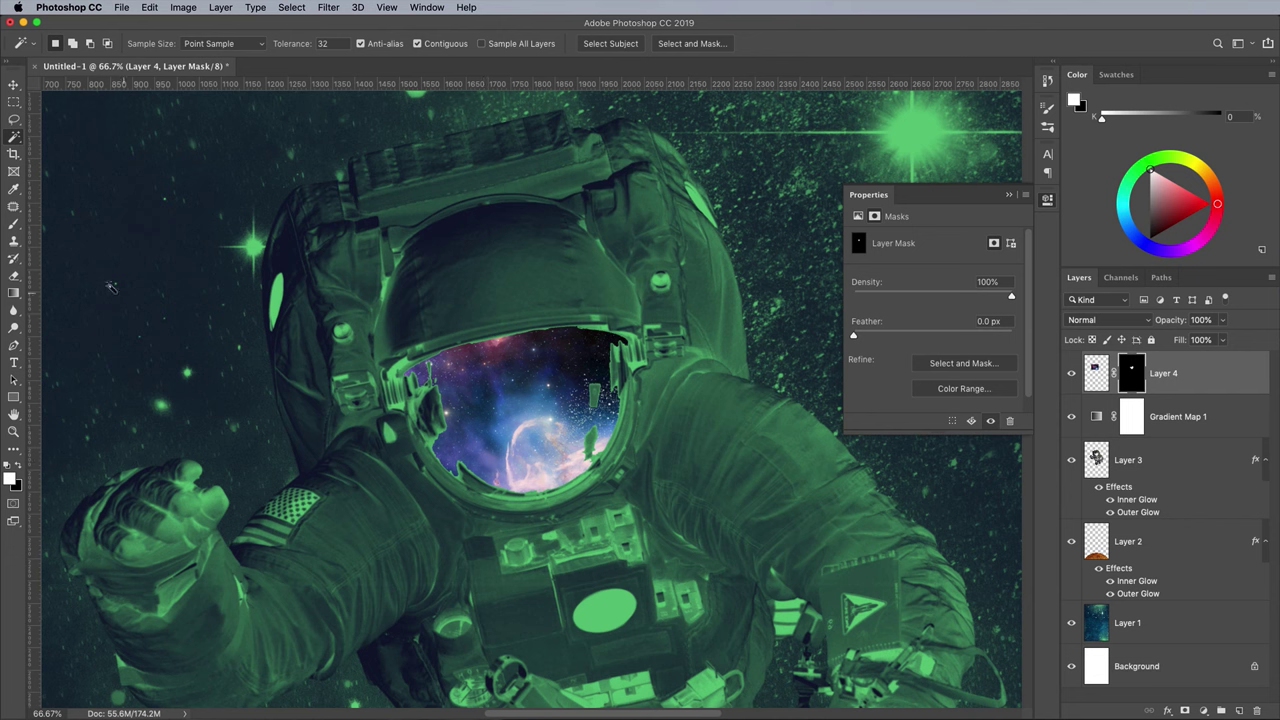
# Paint white on Layer 4's mask with a 100 px, 0% hardness brush, then fit to screen.
pyautogui.click(14, 224)
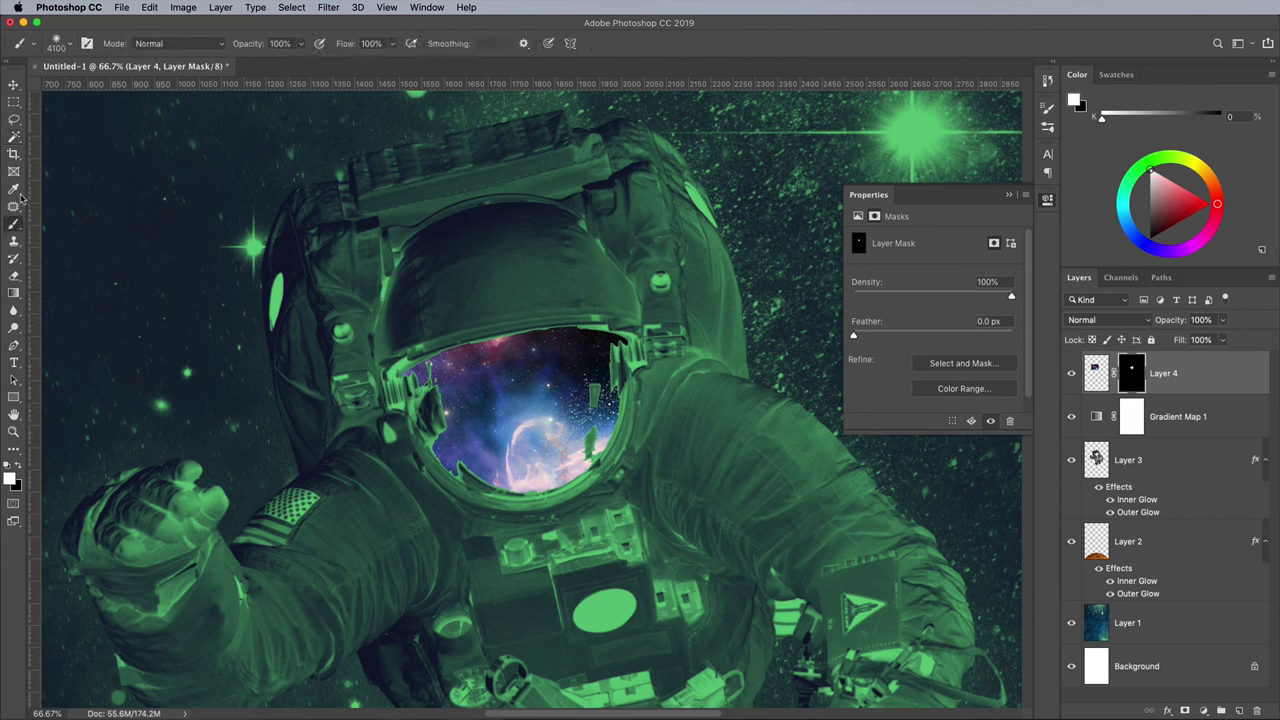
pyautogui.click(60, 44)
pyautogui.press('Tab')
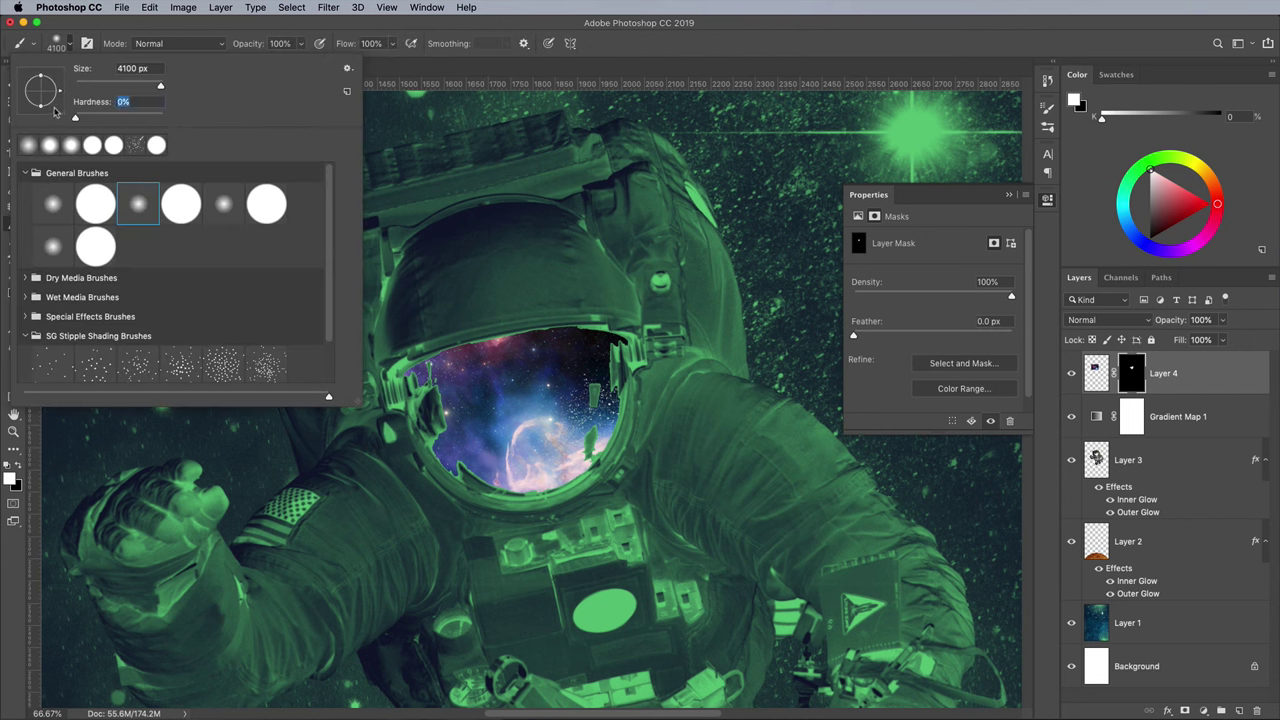
pyautogui.click(120, 84)
pyautogui.click(622, 44)
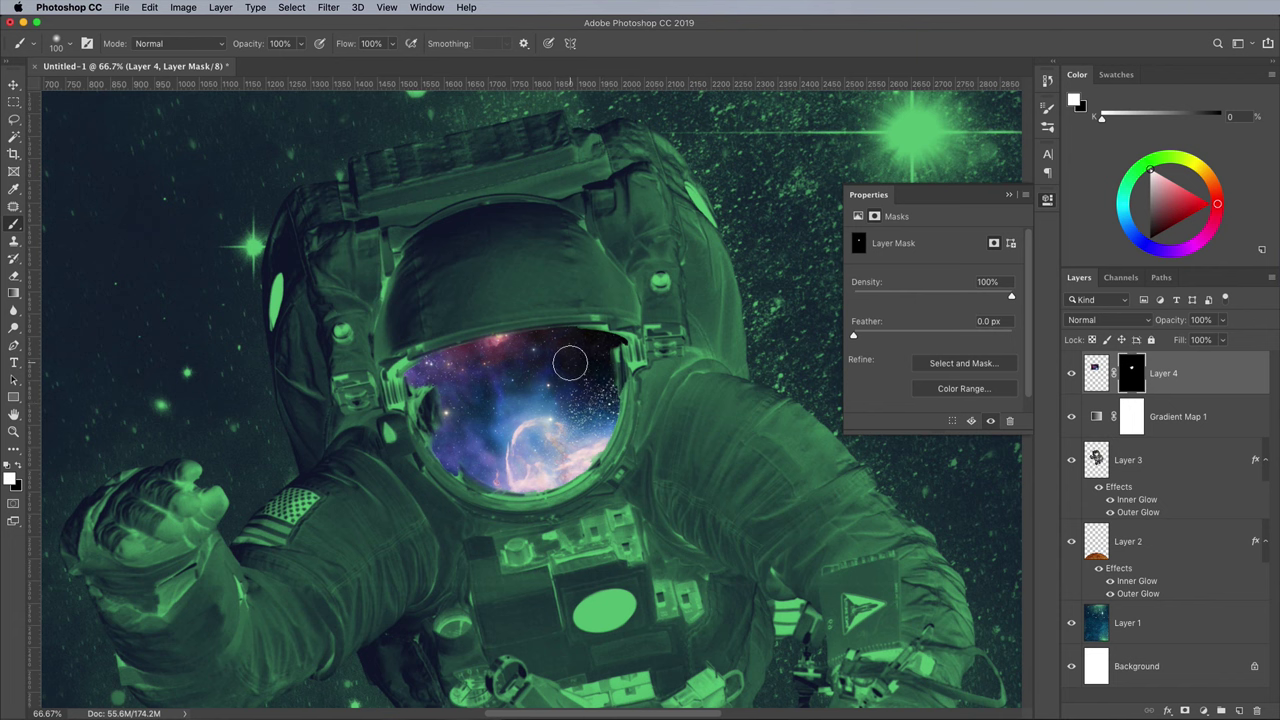
pyautogui.press('super+minus')
pyautogui.press('super+minus')
pyautogui.press('super+minus')
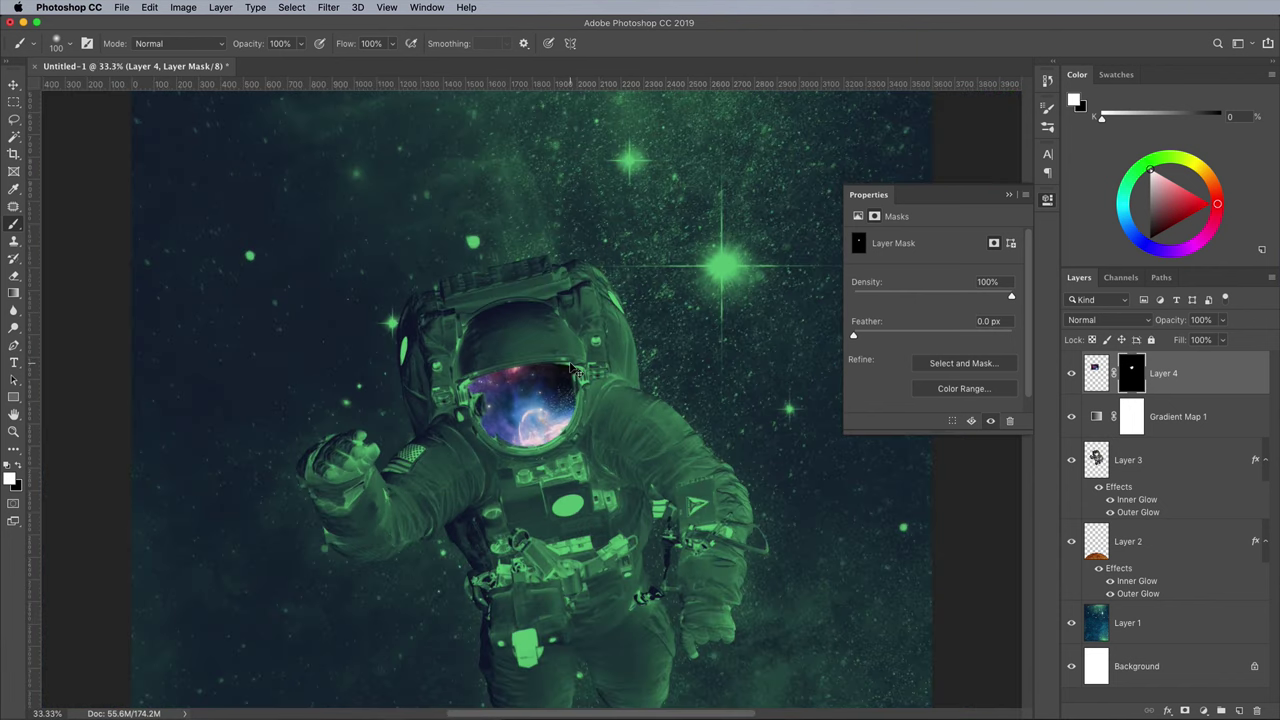
pyautogui.press('super+0')
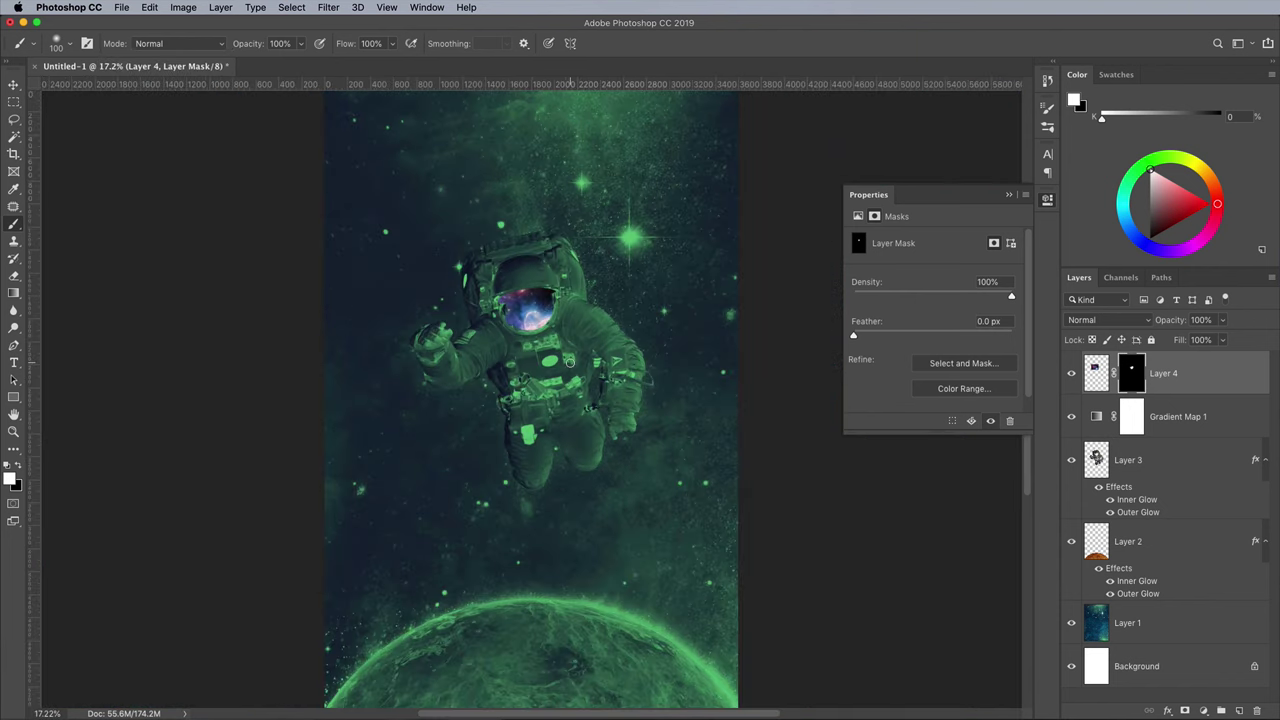
# From the sample folder, open Space Dust.png with Adobe Photoshop CC 2019 via Open With.
pyautogui.press('F11')
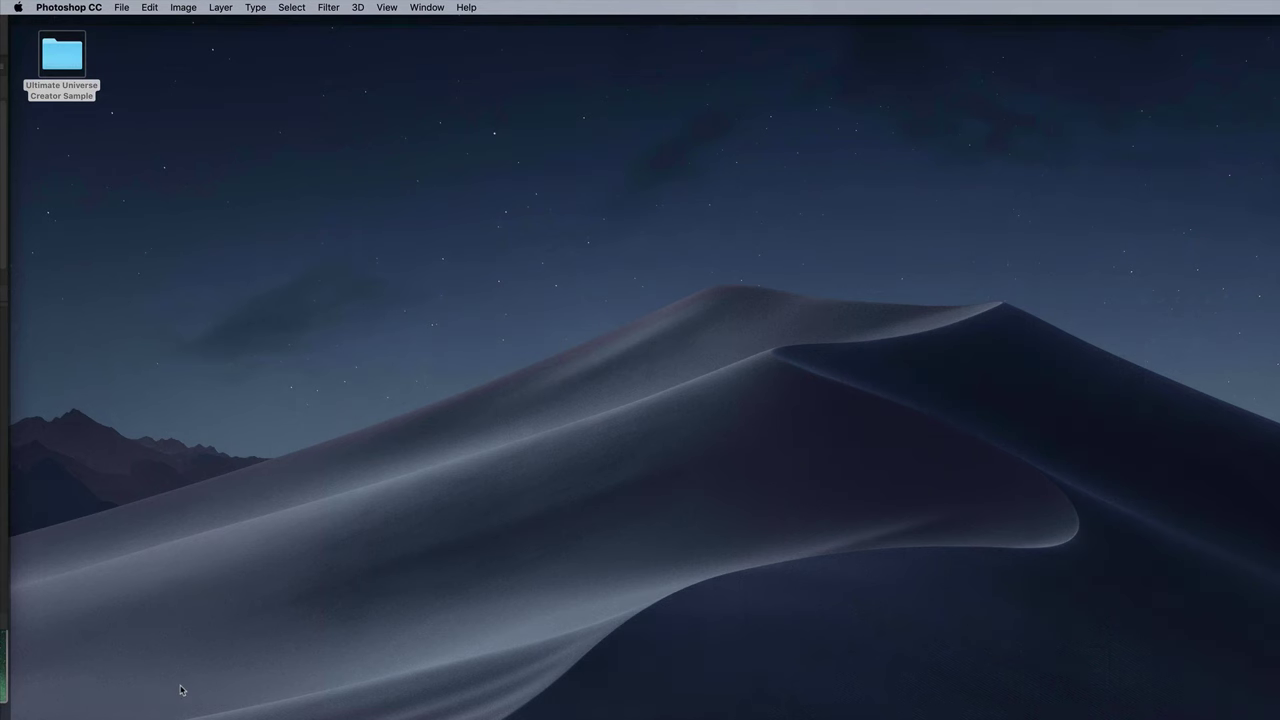
pyautogui.doubleClick(62, 57)
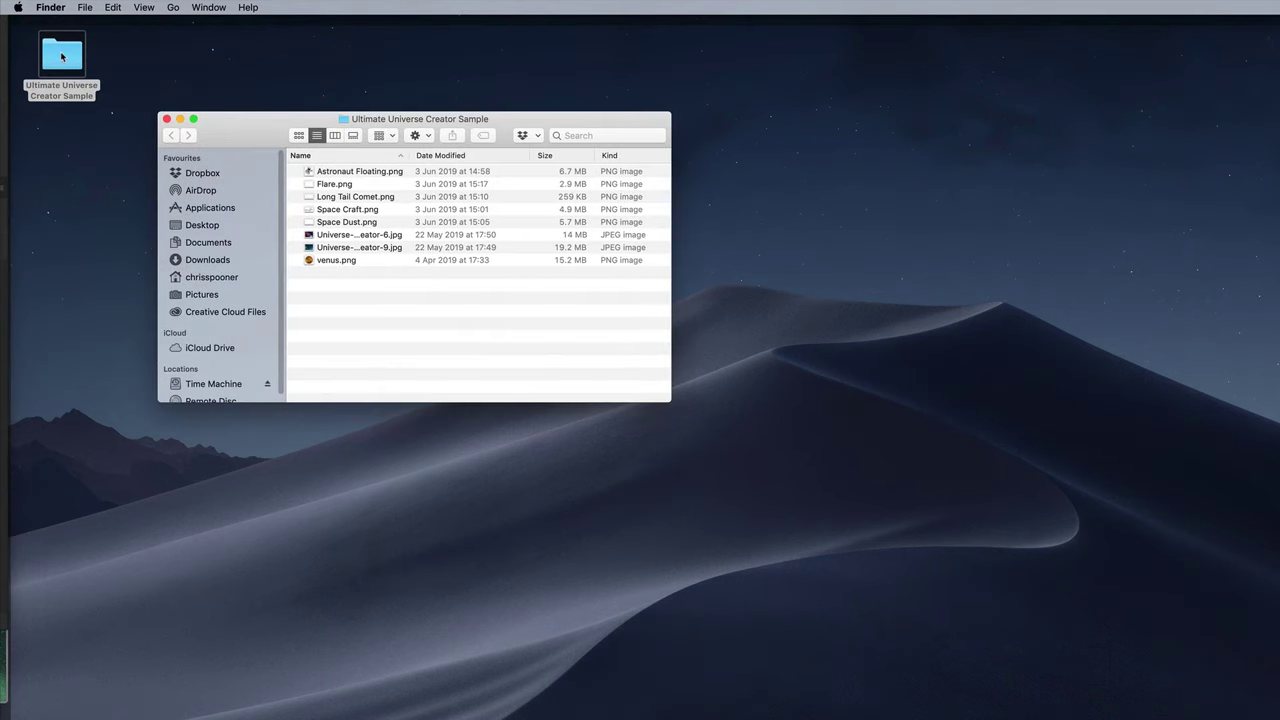
pyautogui.rightClick(345, 221)
pyautogui.moveTo(390, 237)
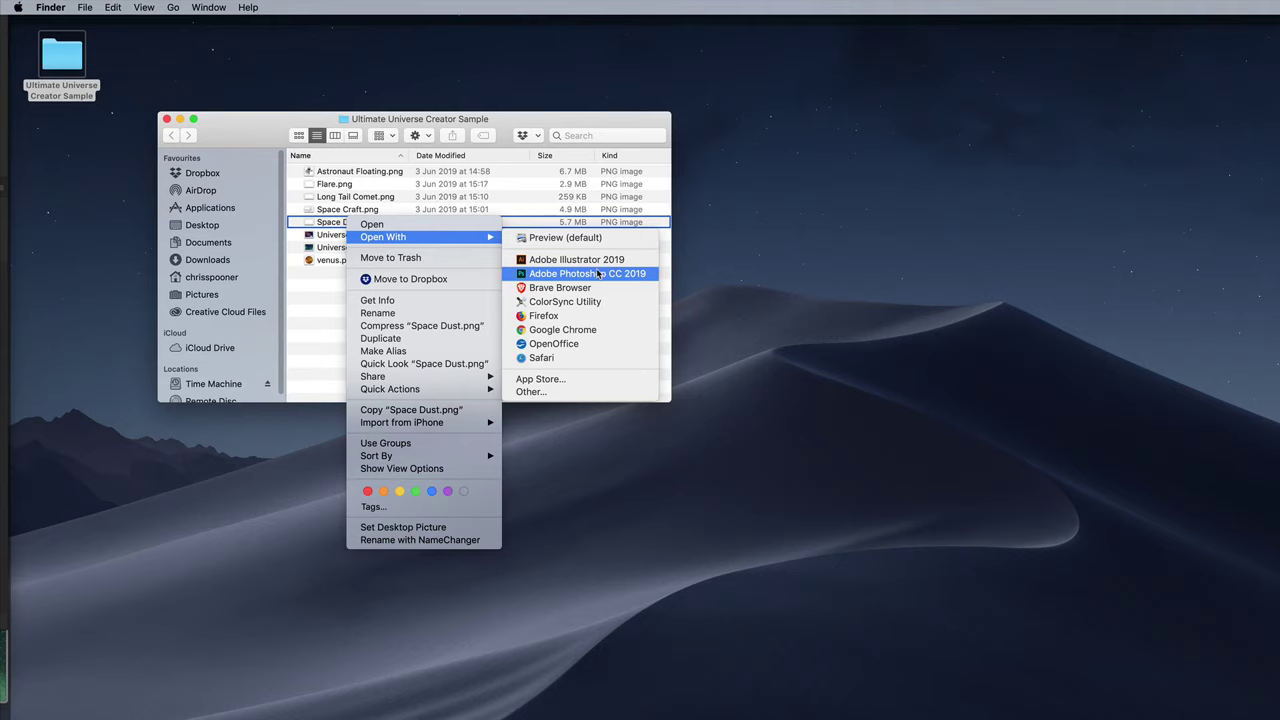
pyautogui.click(598, 273)
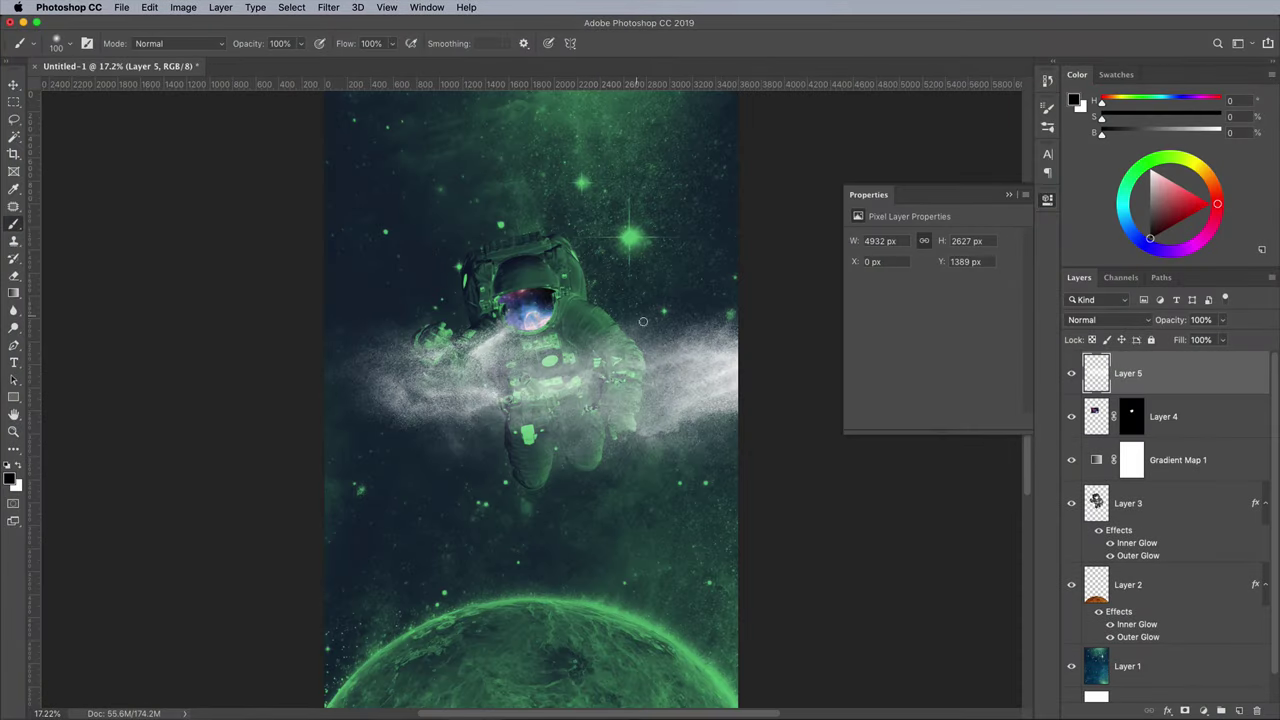
# Move the space dust down over the planet and flip it horizontally.
pyautogui.hotkey('ctrl', 't')
pyautogui.moveTo(600, 405)
pyautogui.mouseDown()
pyautogui.moveTo(601, 563)
pyautogui.moveTo(527, 611)
pyautogui.mouseUp()
pyautogui.rightClick(562, 600)
pyautogui.click(590, 705)
pyautogui.press('Return')
# Set the dust layer's blend mode to Color Dodge with 38% fill.
pyautogui.press('b')
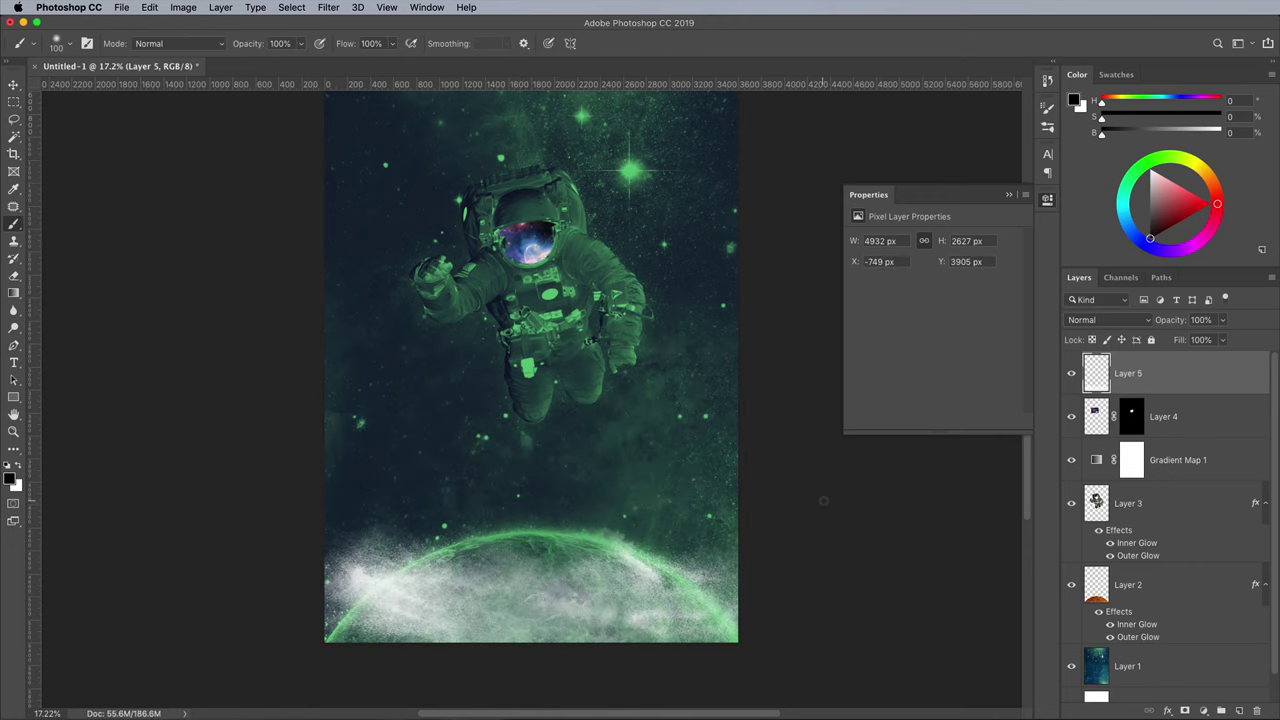
pyautogui.click(1100, 322)
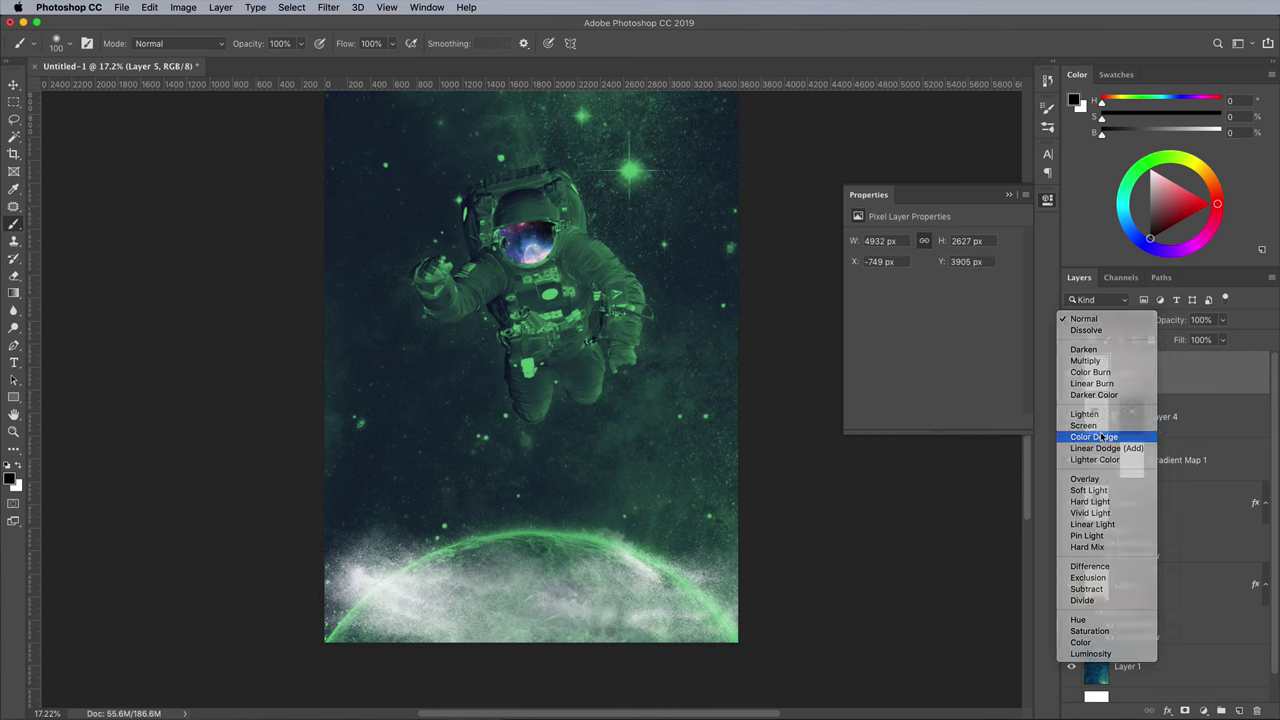
pyautogui.click(1101, 438)
pyautogui.moveTo(1225, 343); pyautogui.dragTo(1192, 358)
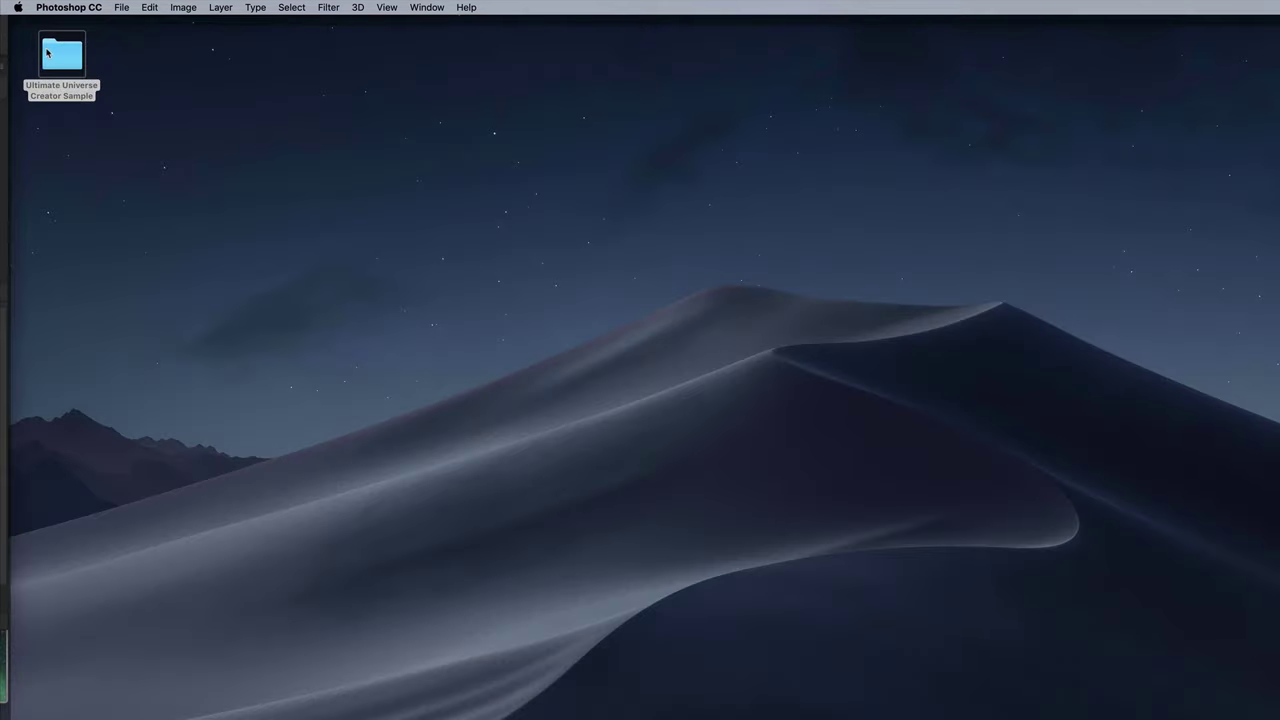
# Open Flare.png from the sample assets folder in Photoshop.
pyautogui.doubleClick(47, 53)
pyautogui.rightClick(343, 186)
pyautogui.moveTo(400, 203)
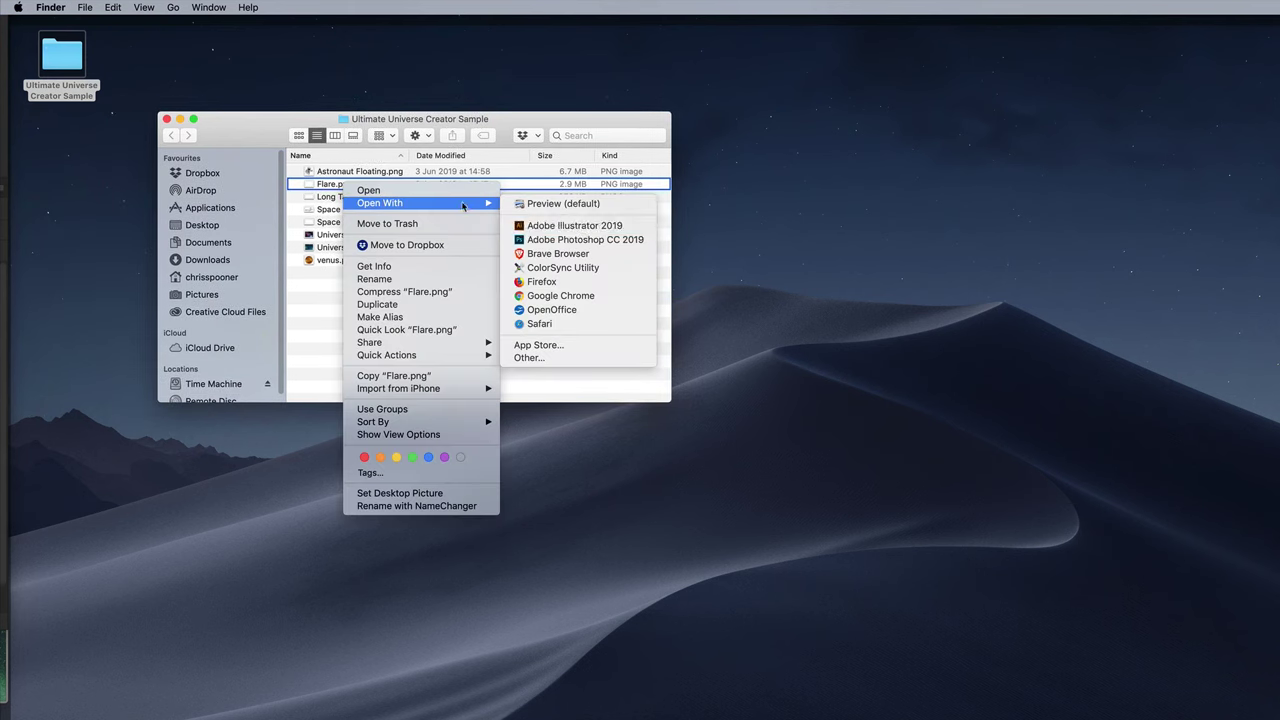
pyautogui.click(570, 240)
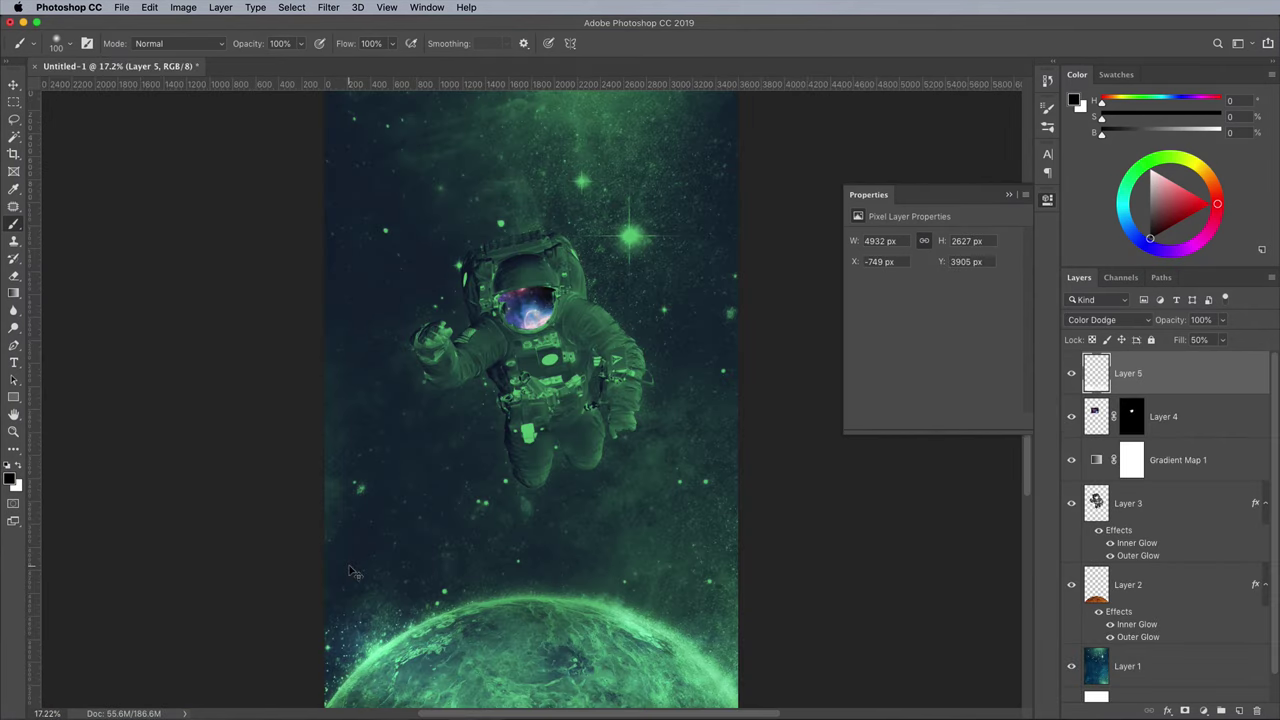
# Move the flare down onto the planet's edge and commit its placement.
pyautogui.moveTo(603, 294); pyautogui.dragTo(603, 626)
pyautogui.press('Return')
pyautogui.press('b')
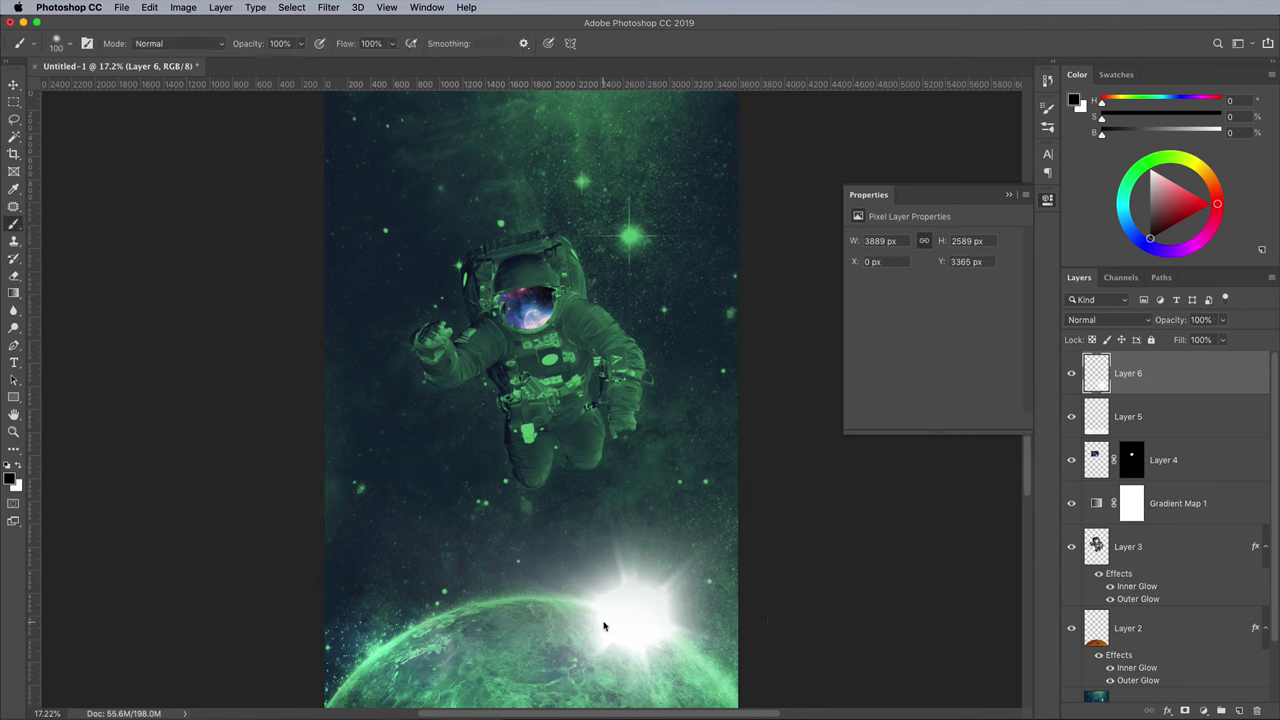
# Blend the flare layer as Overlay at 71% opacity.
pyautogui.click(1112, 326)
pyautogui.click(1104, 484)
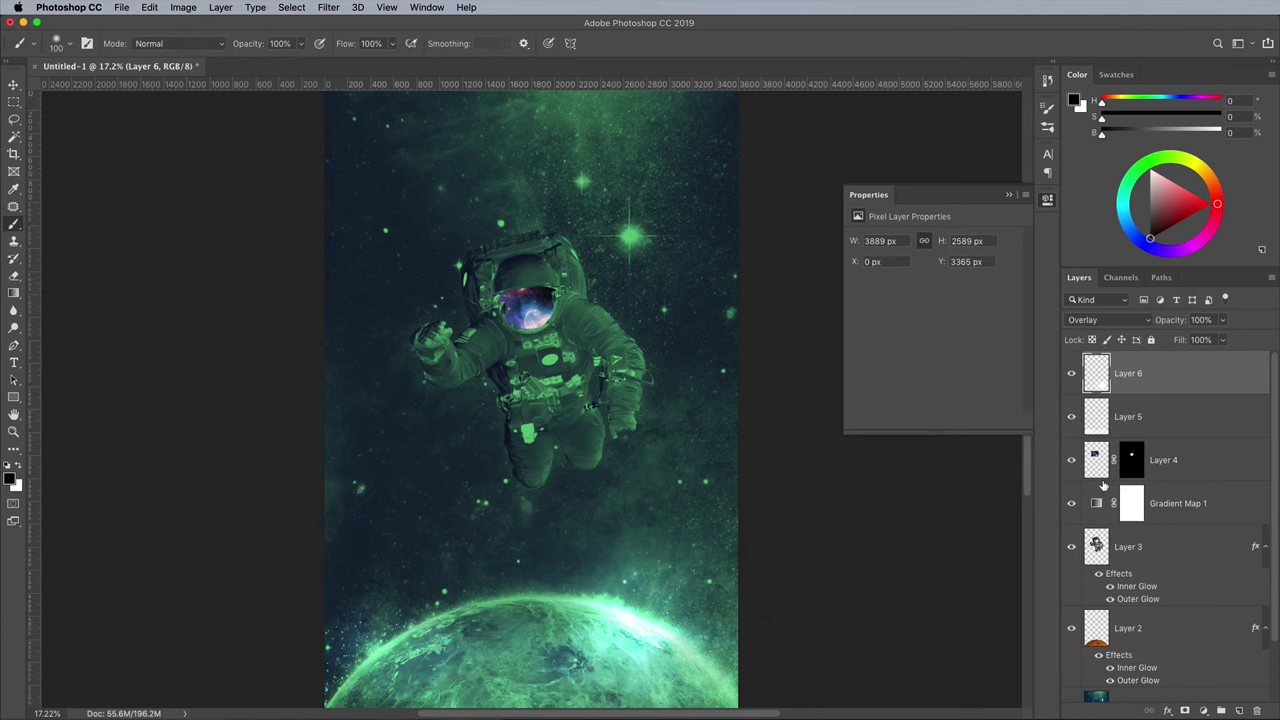
pyautogui.click(1072, 372)
pyautogui.click(1072, 372)
pyautogui.click(1222, 320)
pyautogui.moveTo(1224, 340); pyautogui.dragTo(1207, 340)
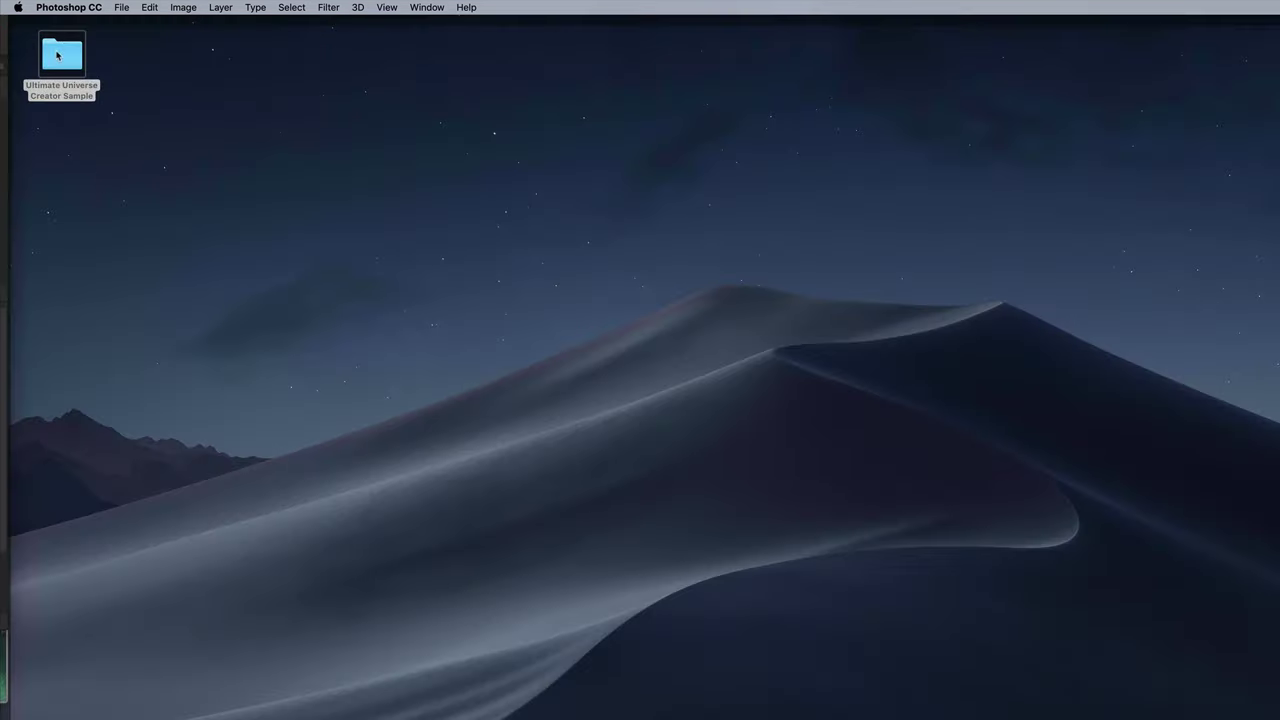
# Open Long Tail Comet.png from the sample assets folder in Photoshop.
pyautogui.doubleClick(57, 56)
pyautogui.rightClick(336, 197)
pyautogui.moveTo(405, 210)
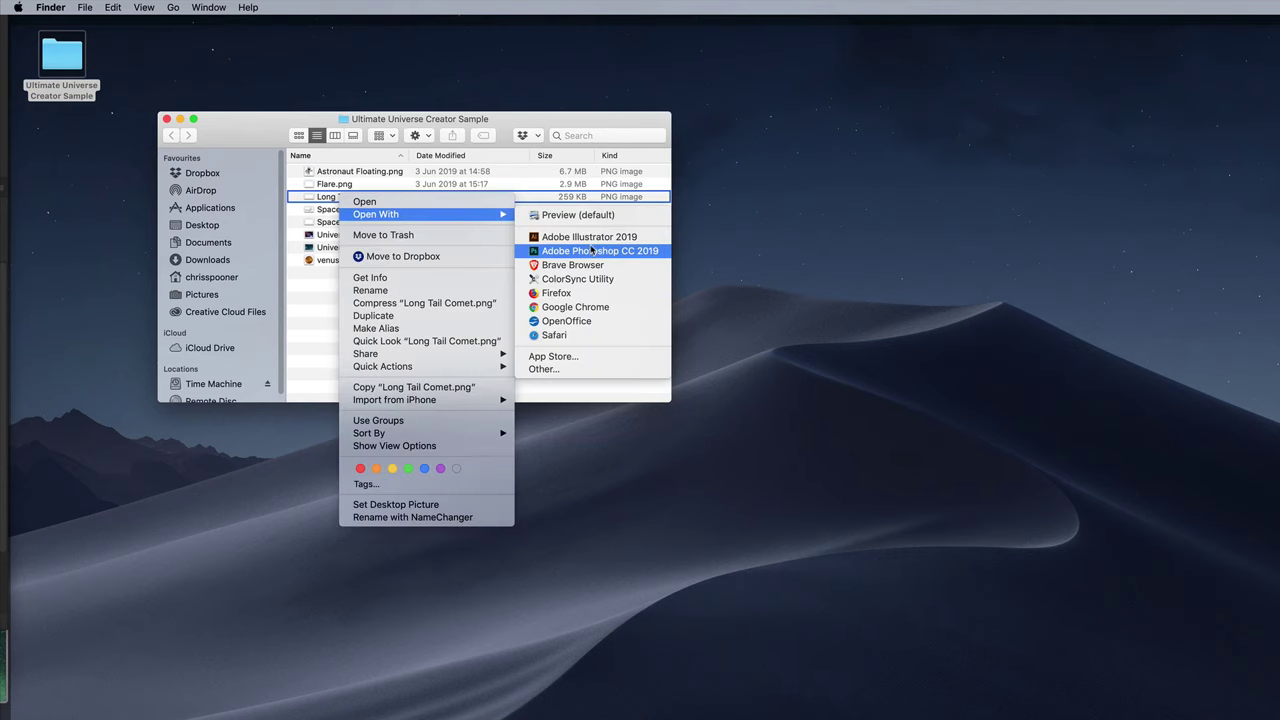
pyautogui.click(560, 252)
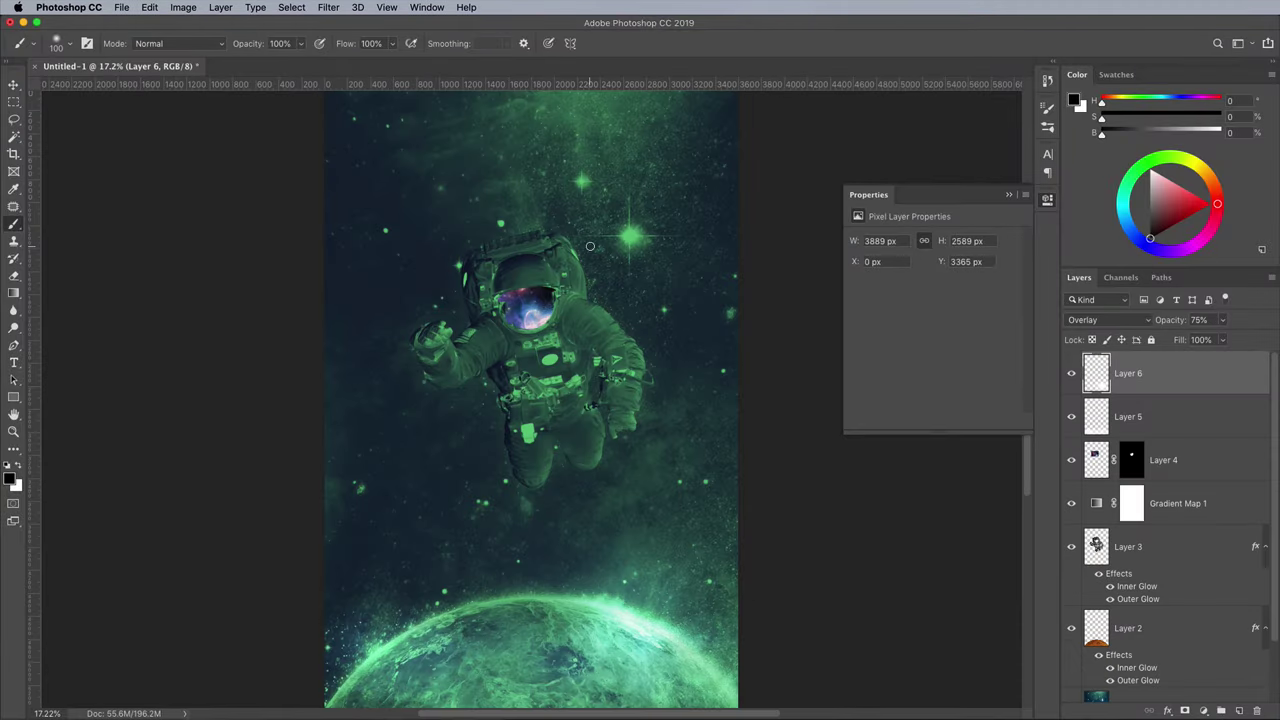
# Paste the comet, then rotate, shrink and nudge it into place below the astronaut.
pyautogui.hotkey('ctrl', 'v')
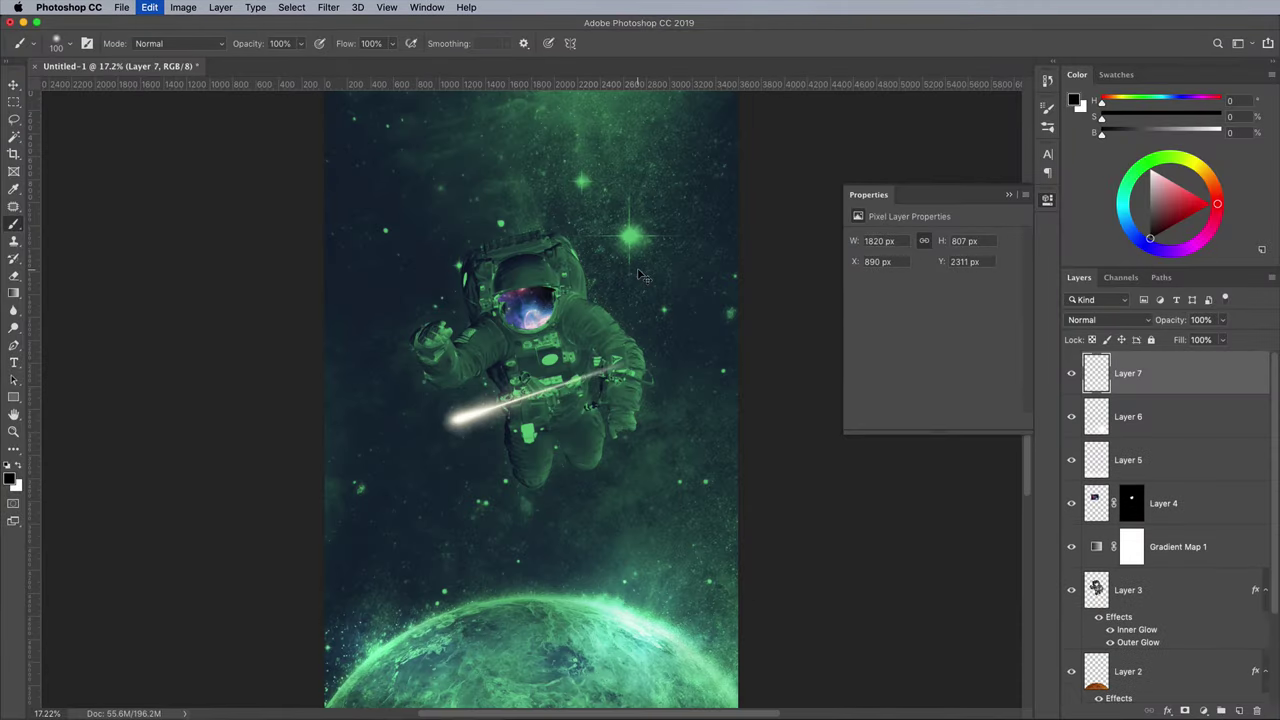
pyautogui.hotkey('ctrl', 't')
pyautogui.moveTo(626, 337); pyautogui.dragTo(597, 509)
pyautogui.moveTo(595, 407); pyautogui.dragTo(644, 456)
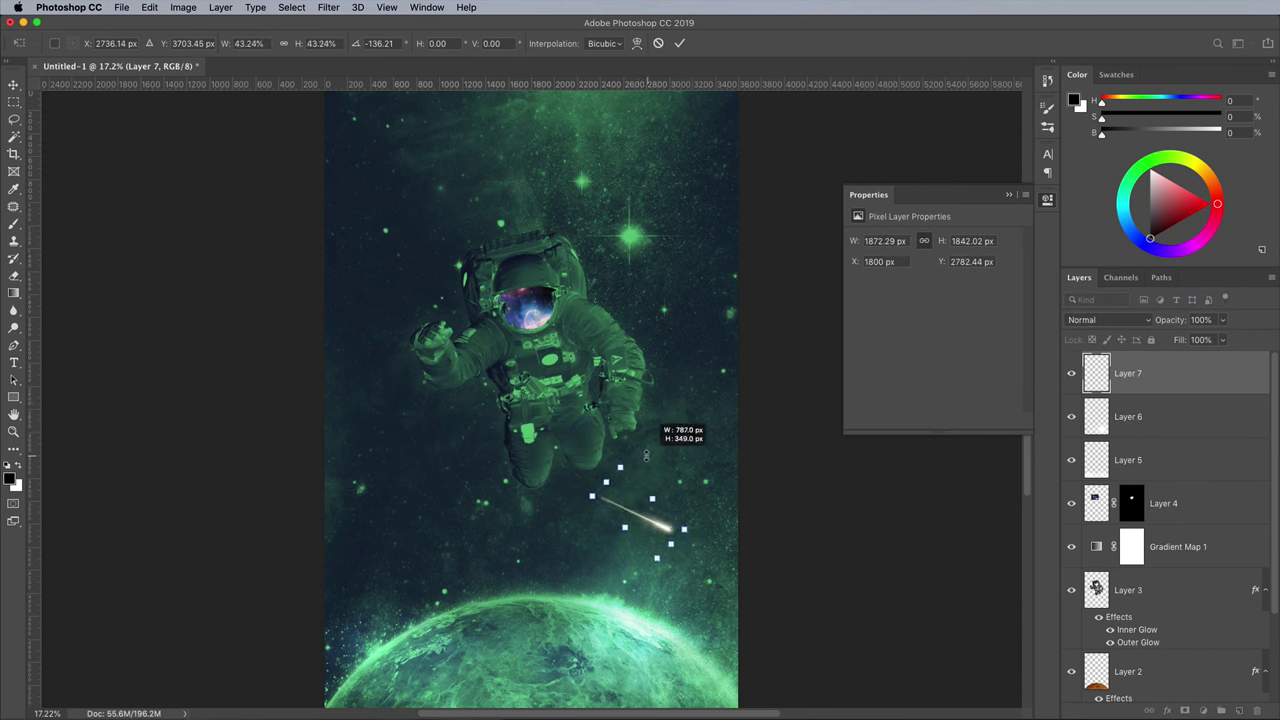
pyautogui.press('Return')
pyautogui.hotkey('shift', 'Right')
pyautogui.hotkey('shift', 'Right')
pyautogui.hotkey('shift', 'Right')
pyautogui.hotkey('shift', 'Right')
pyautogui.hotkey('shift', 'Right')
pyautogui.hotkey('shift', 'Right')
pyautogui.hotkey('shift', 'Right')
pyautogui.hotkey('shift', 'Down')
pyautogui.hotkey('shift', 'Down')
pyautogui.hotkey('shift', 'Down')
pyautogui.hotkey('shift', 'Down')
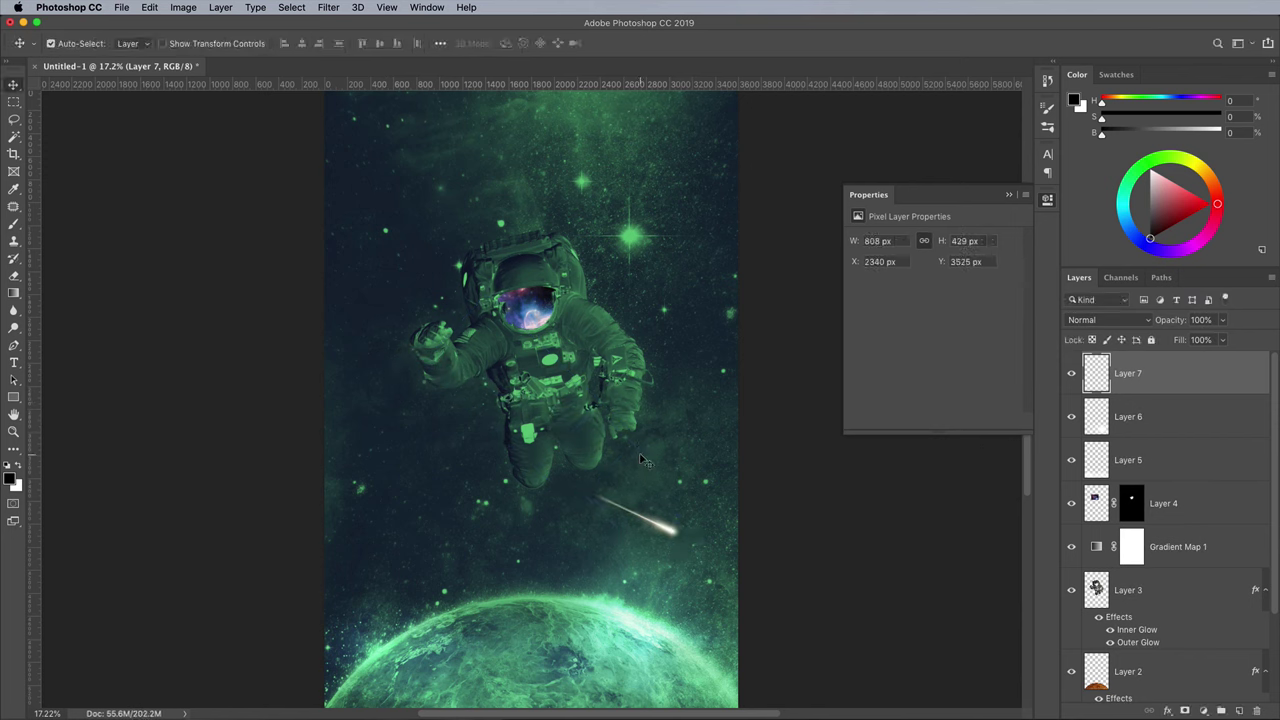
pyautogui.hotkey('shift', 'Down')
# Shift the comet's hue with a Hue/Saturation adjustment.
pyautogui.click(180, 7)
pyautogui.moveTo(230, 46)
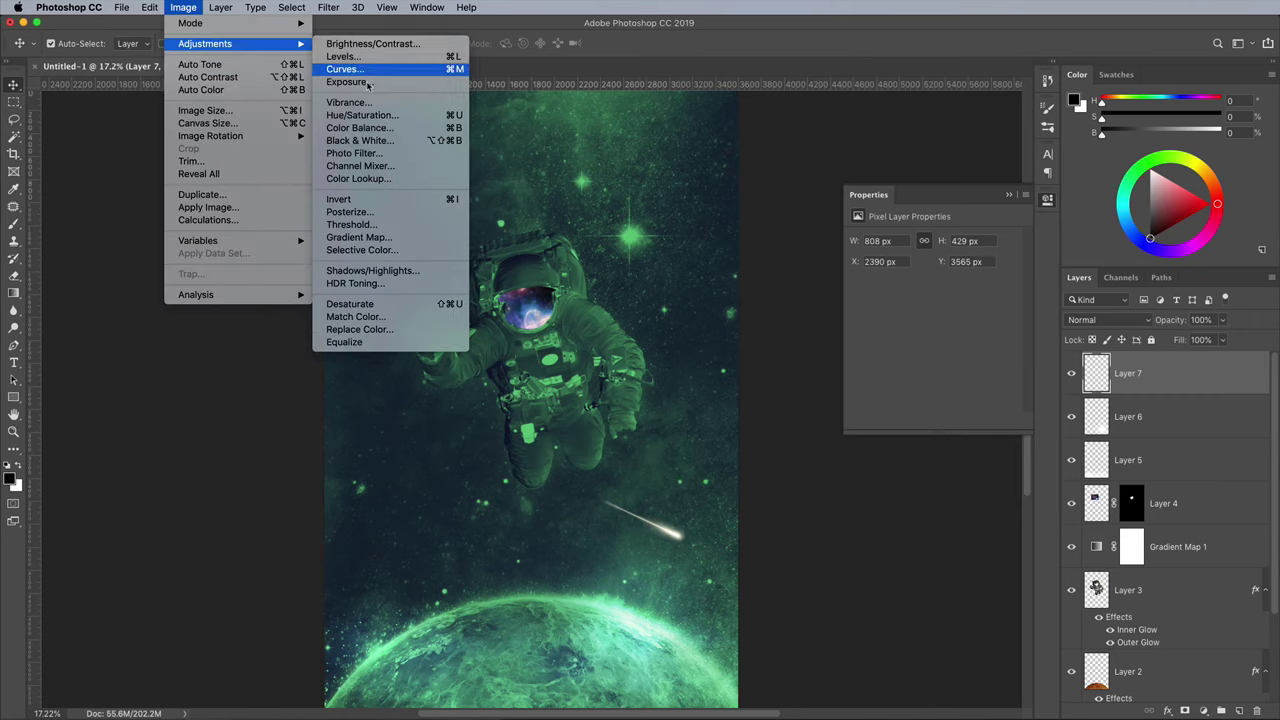
pyautogui.click(360, 118)
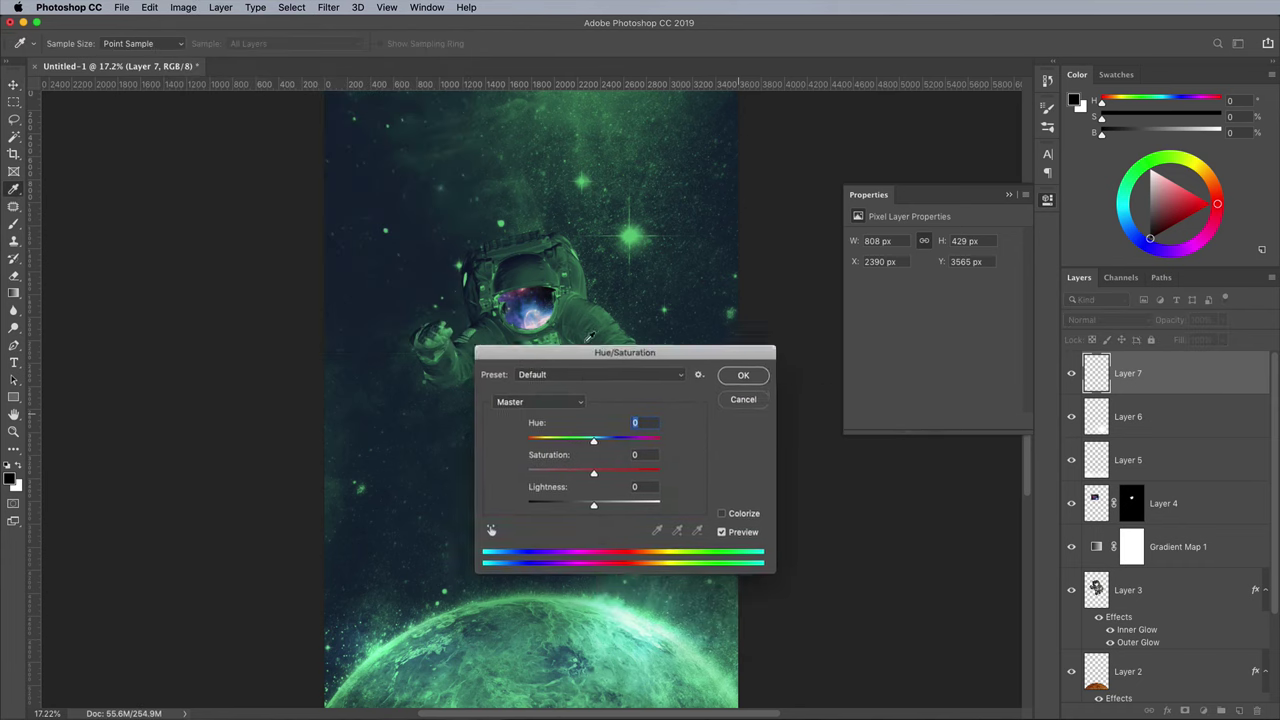
pyautogui.moveTo(383, 341); pyautogui.dragTo(427, 342)
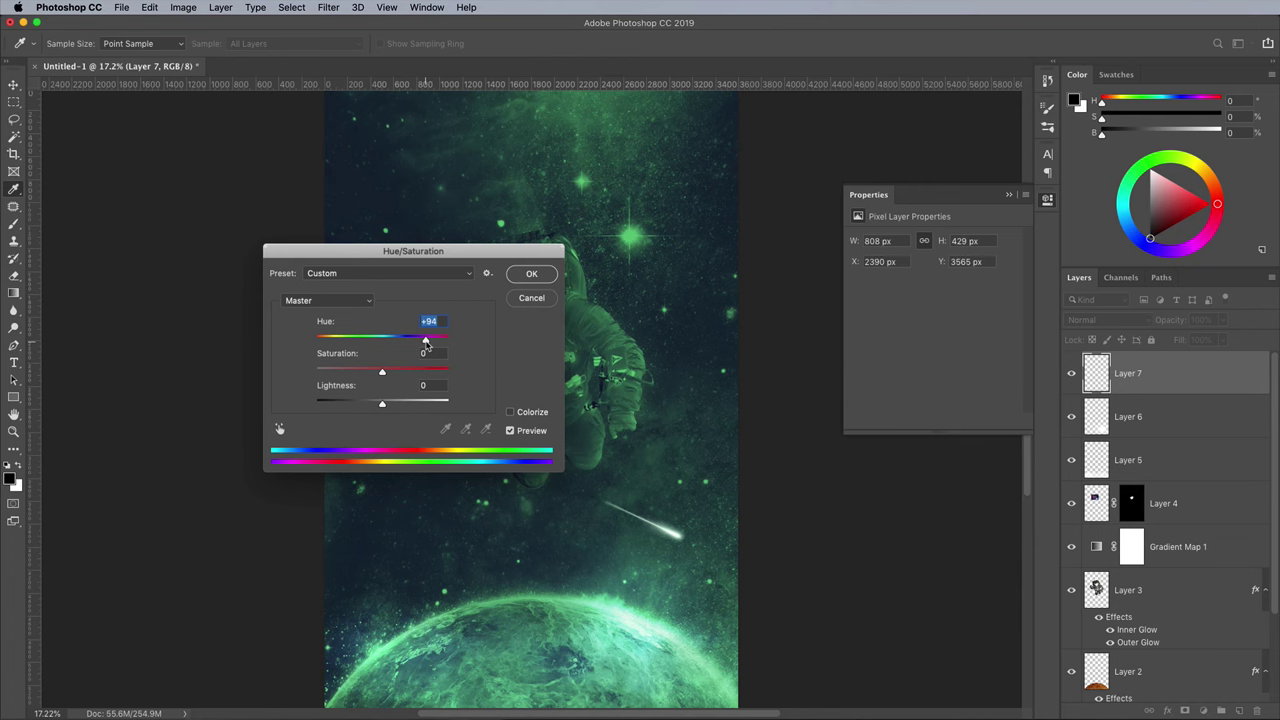
pyautogui.click(531, 278)
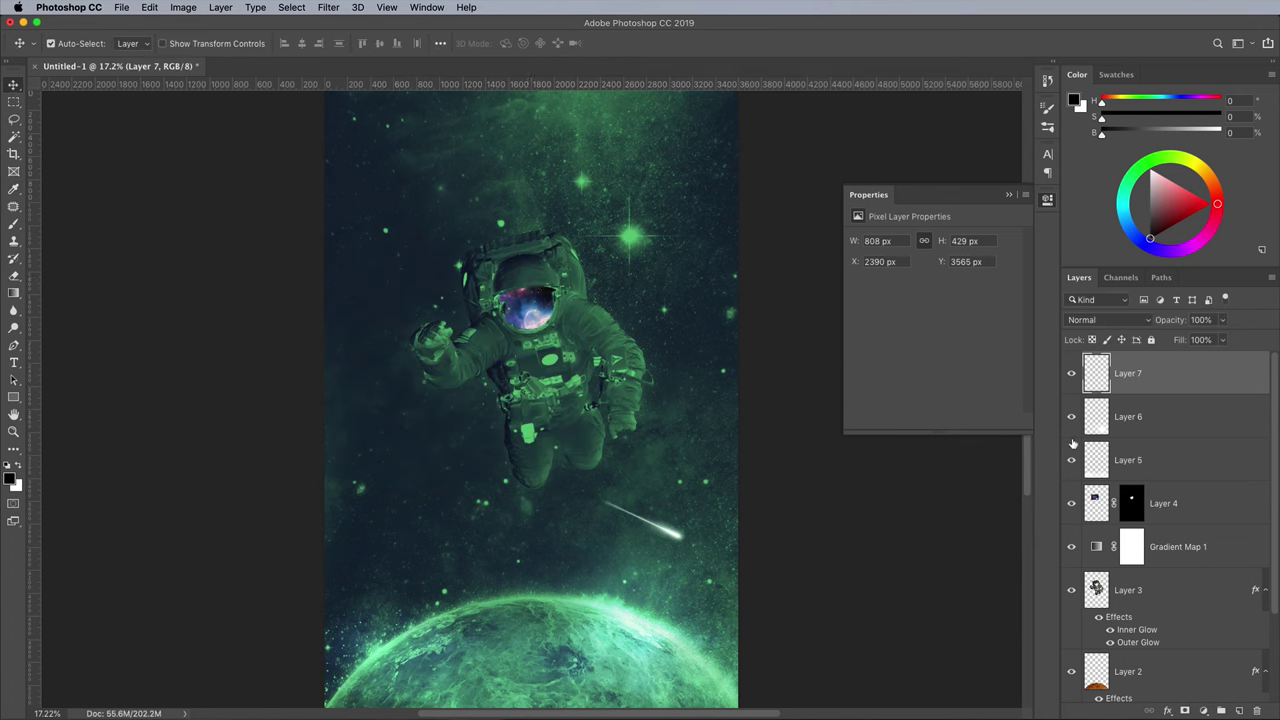
# Hide Layers 2 through 7 and select the Layer 1 star background.
pyautogui.moveTo(1071, 372); pyautogui.dragTo(1073, 608)
pyautogui.scroll(-3, 1073, 608)
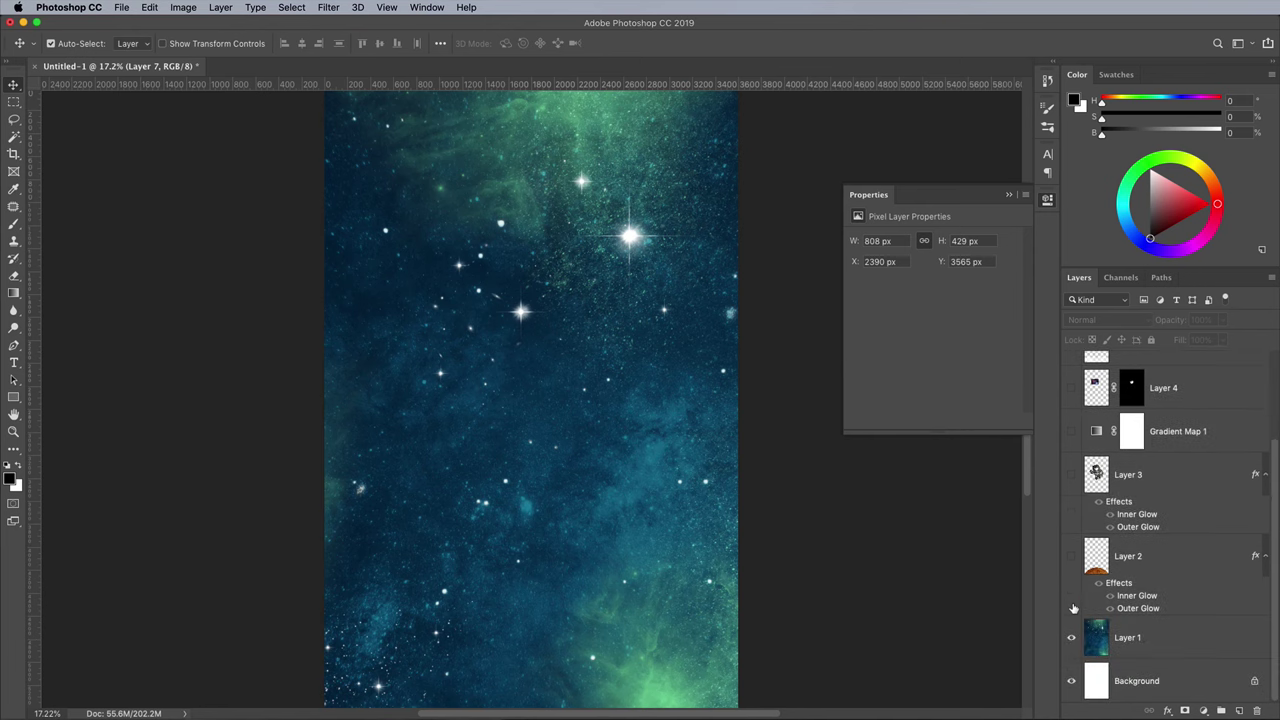
pyautogui.click(1099, 639)
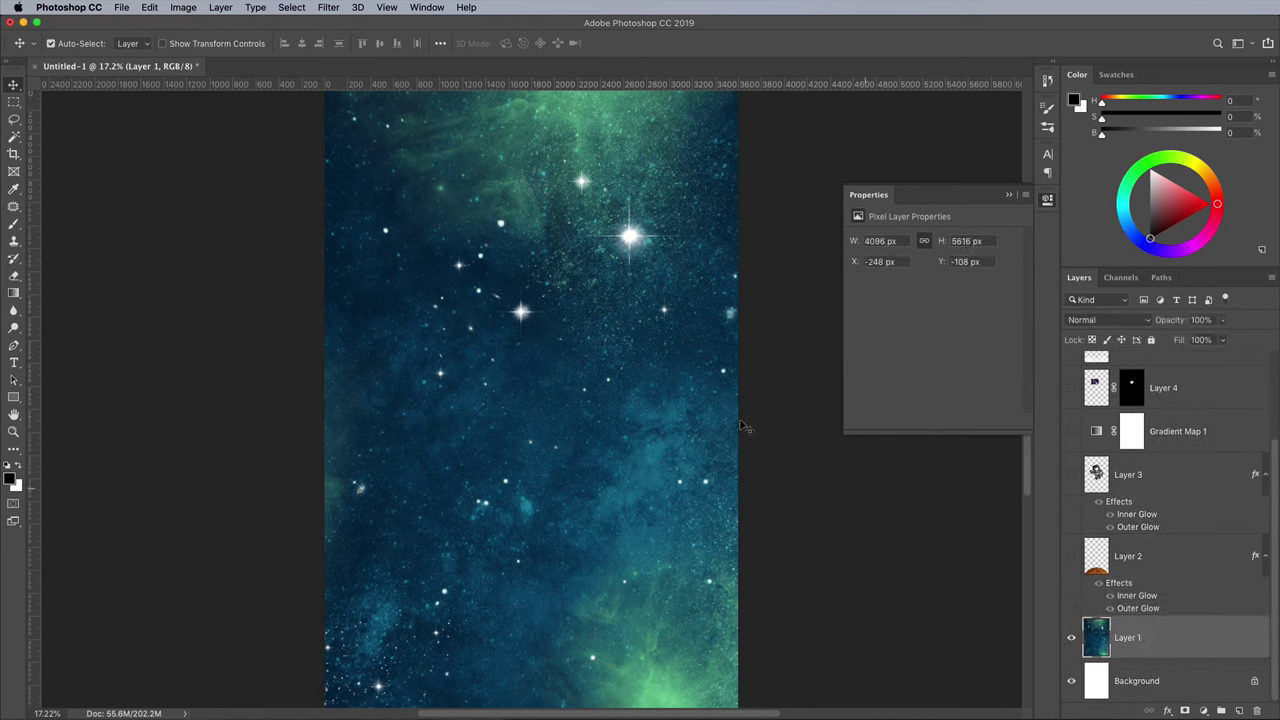
# Use Color Range to select Highlights with fuzziness 50.
pyautogui.click(292, 7)
pyautogui.click(312, 141)
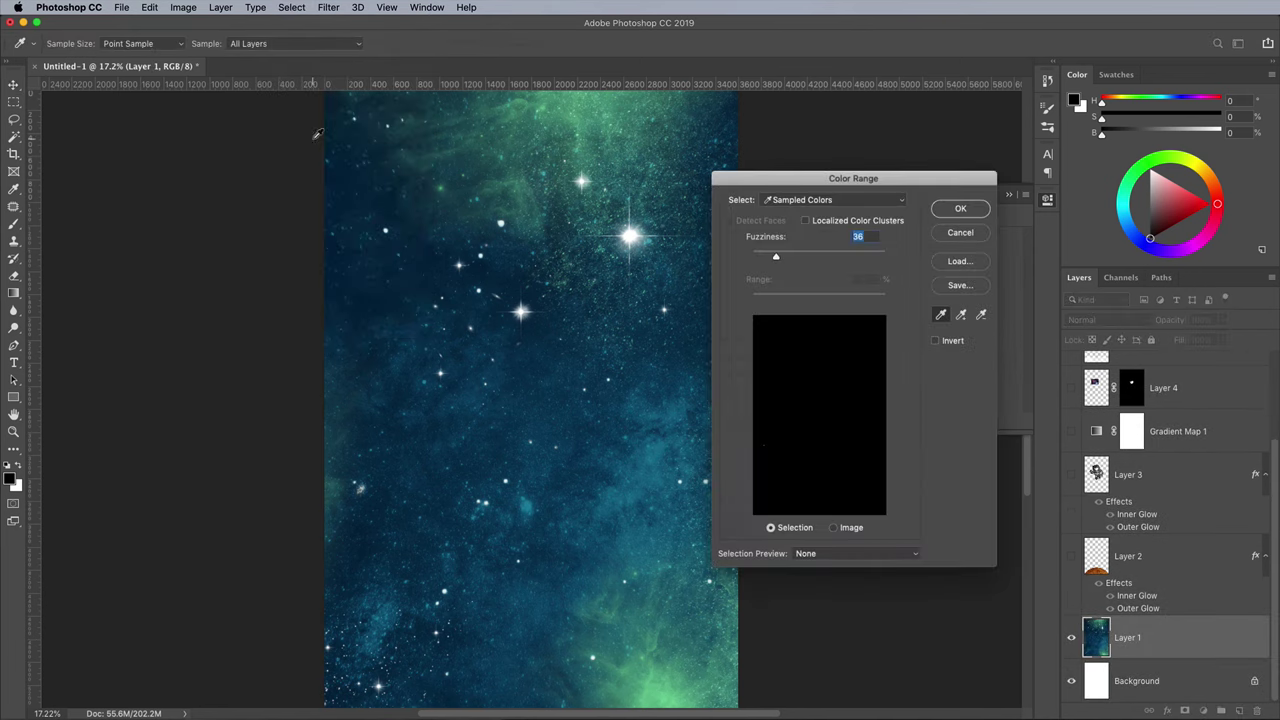
pyautogui.click(786, 200)
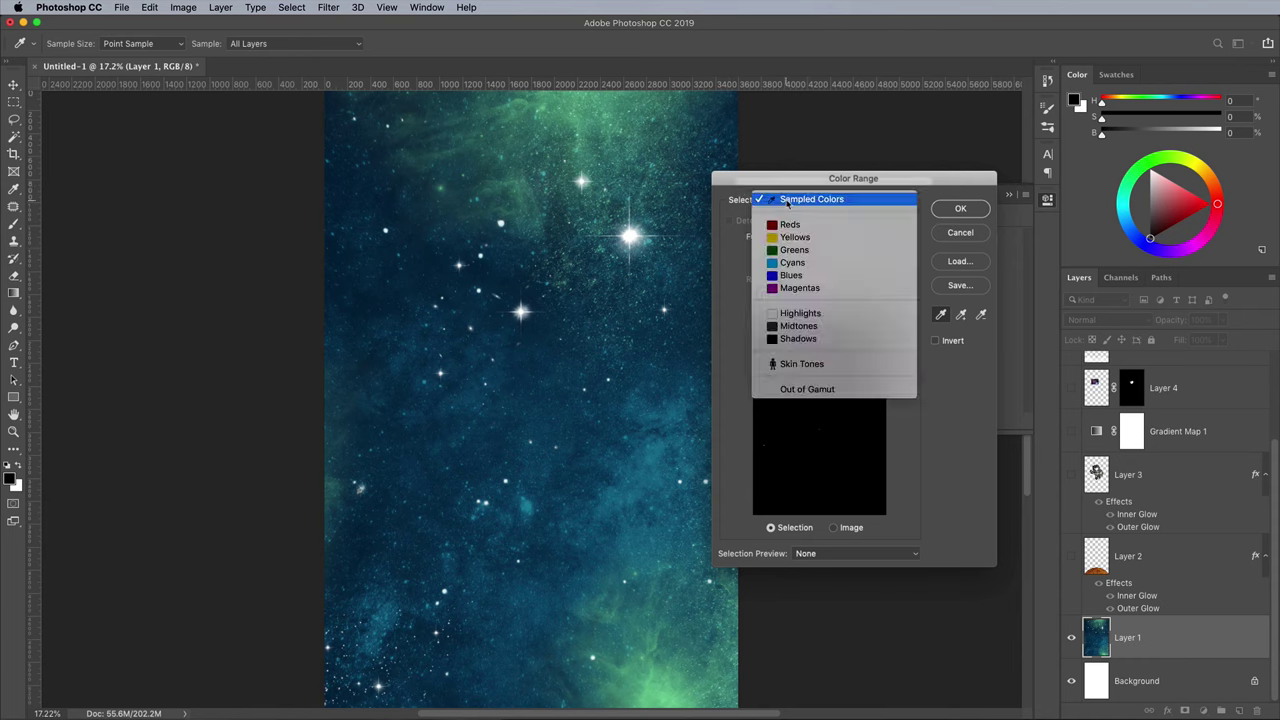
pyautogui.click(800, 313)
pyautogui.moveTo(780, 256); pyautogui.dragTo(820, 256)
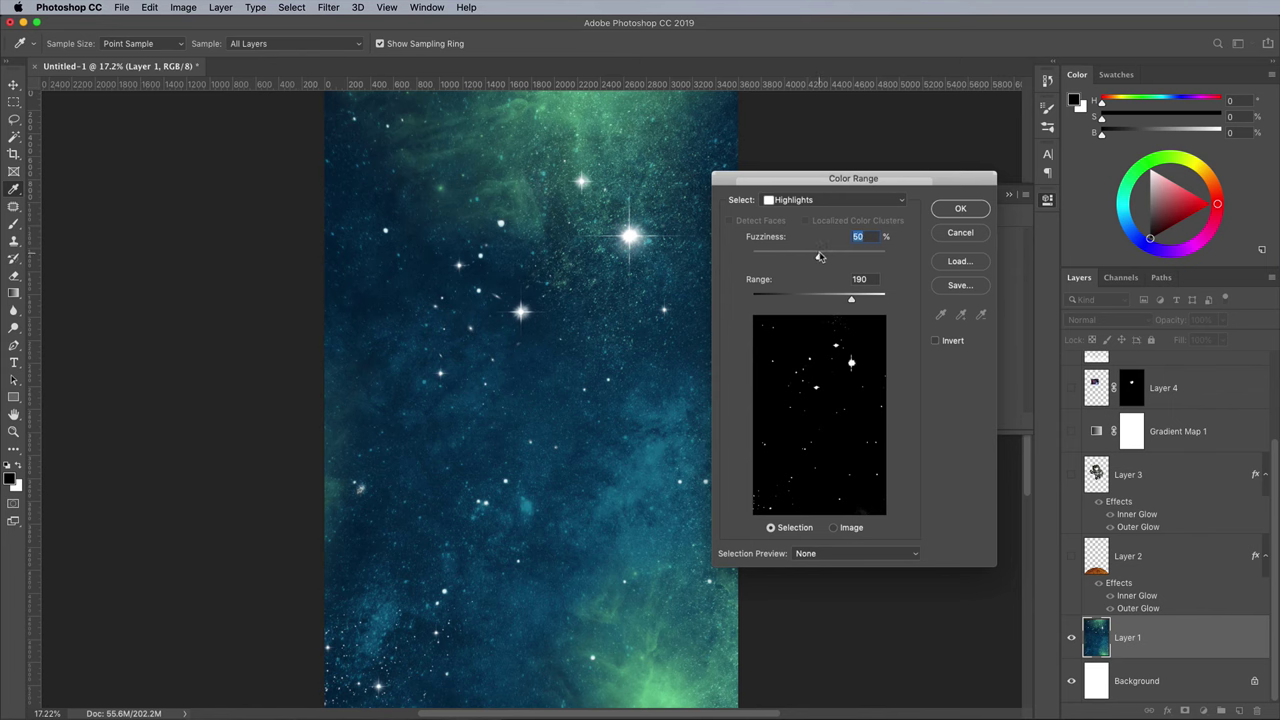
# Confirm the star highlight selection, show the artwork layers again, and select Layer 7.
pyautogui.click(957, 208)
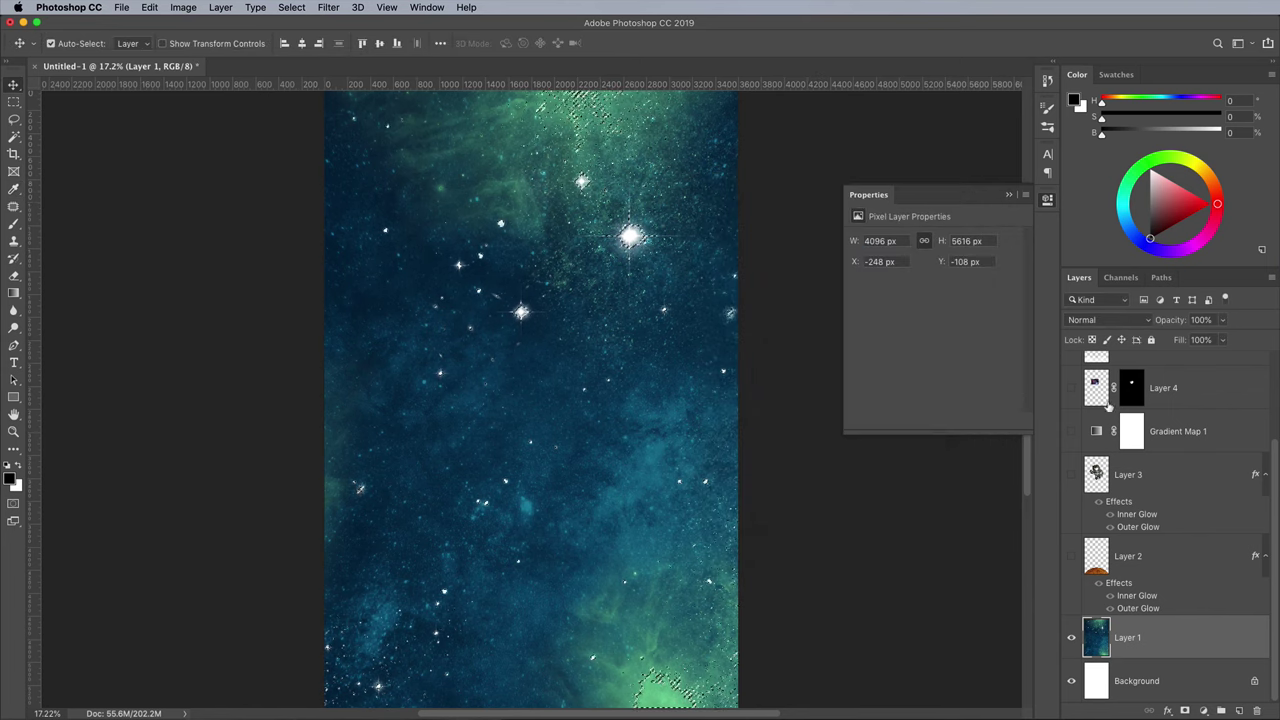
pyautogui.moveTo(1073, 562); pyautogui.dragTo(1079, 326)
pyautogui.click(1180, 385)
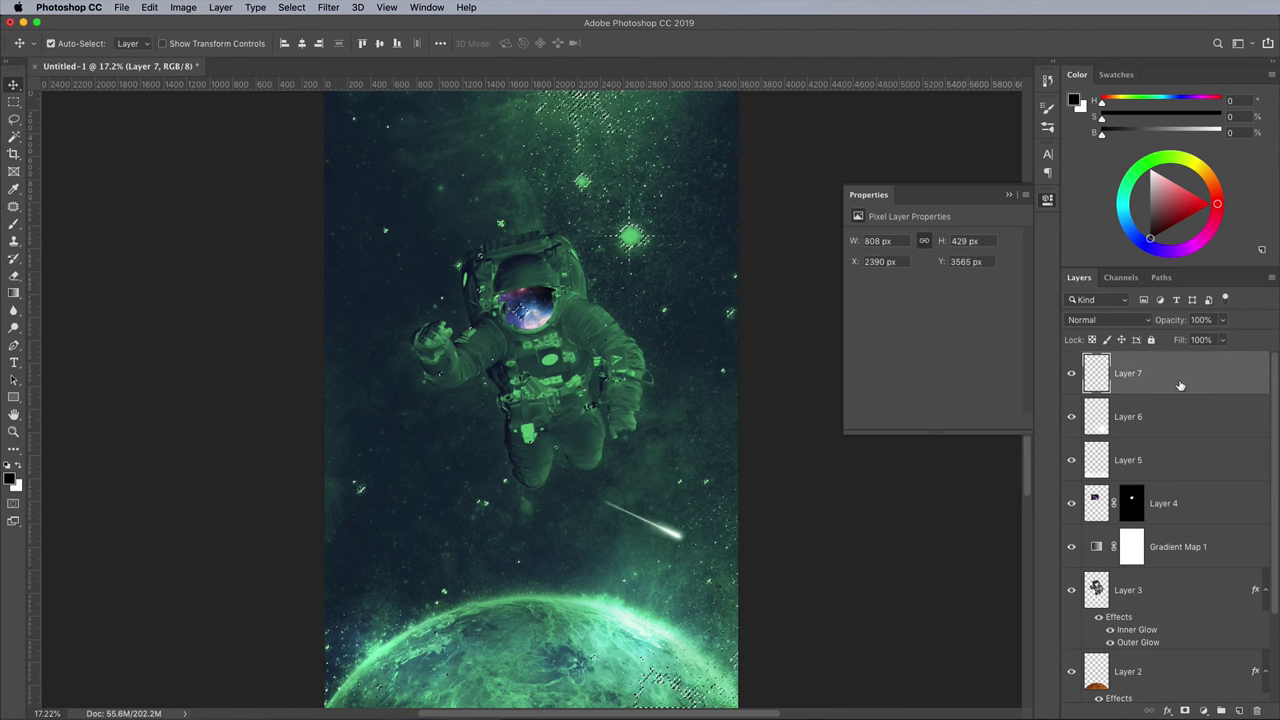
# Create Layer 8 holding the brightened stars, then deselect.
pyautogui.click(1239, 710)
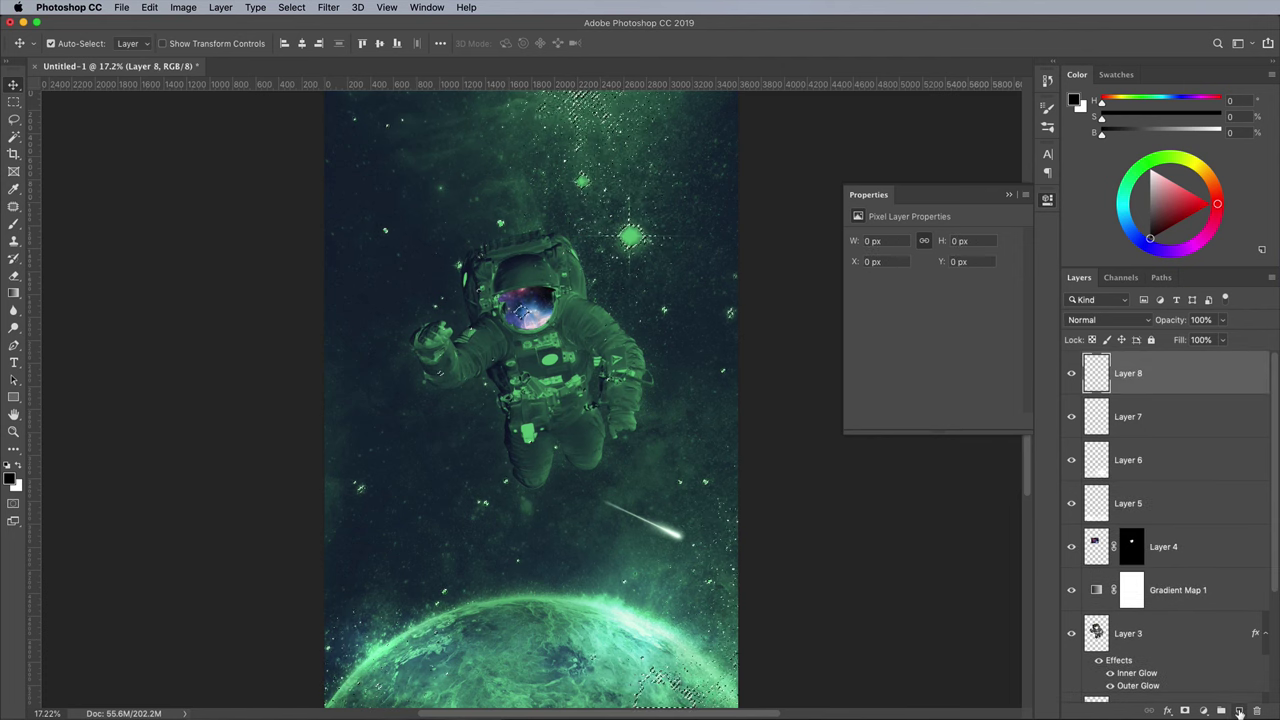
pyautogui.press('super+alt+shift+e')
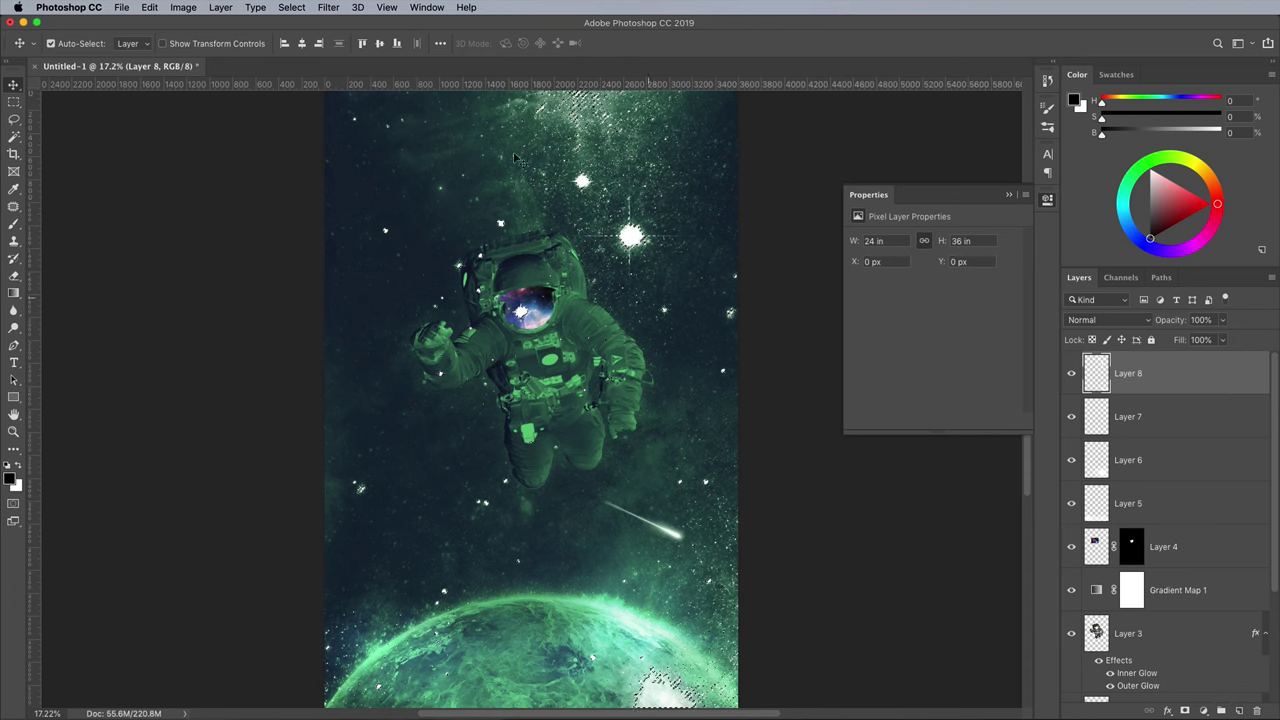
pyautogui.click(288, 7)
pyautogui.click(300, 35)
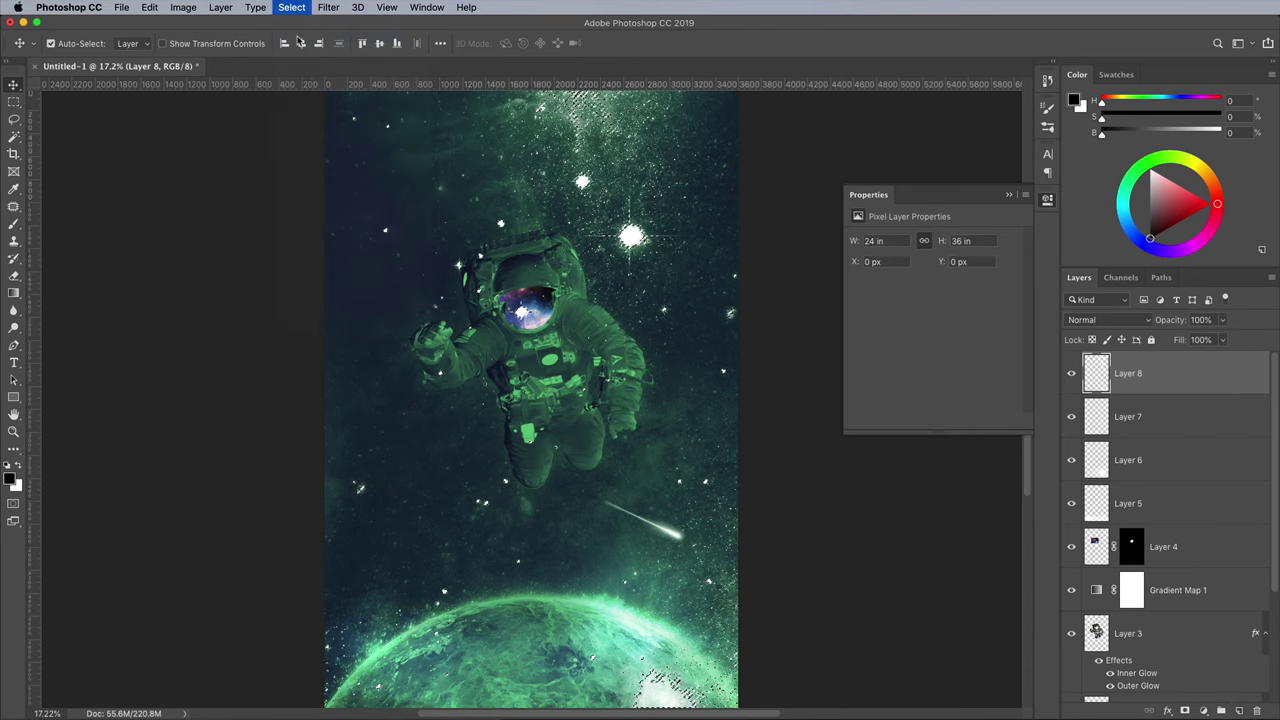
# Set Layer 8 to Color Dodge with 60% fill.
pyautogui.click(1090, 319)
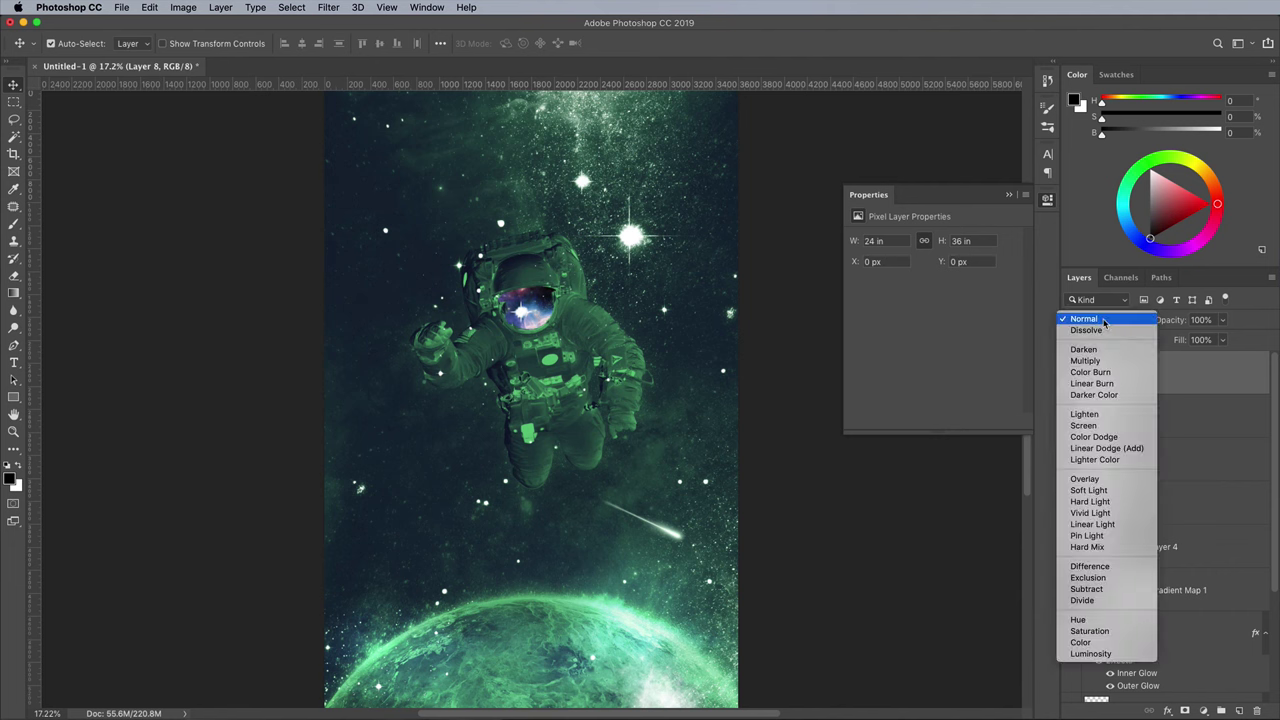
pyautogui.click(1100, 437)
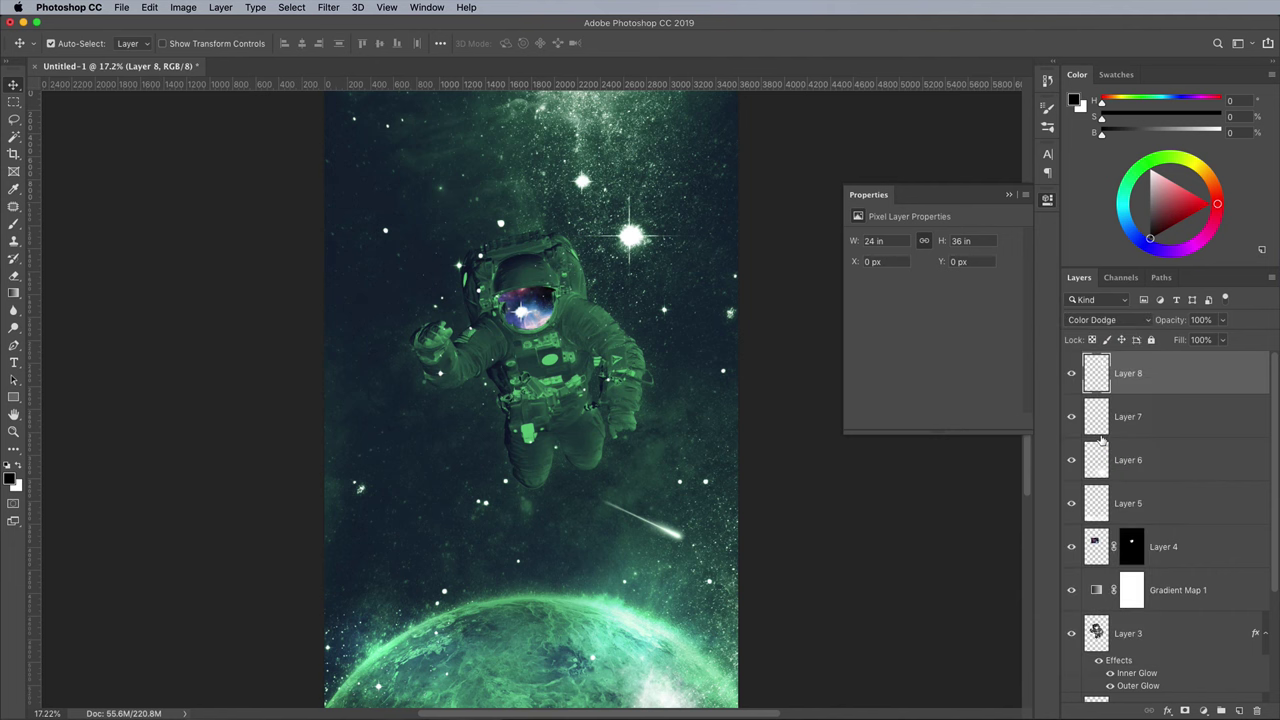
pyautogui.moveTo(1227, 339); pyautogui.dragTo(1198, 359)
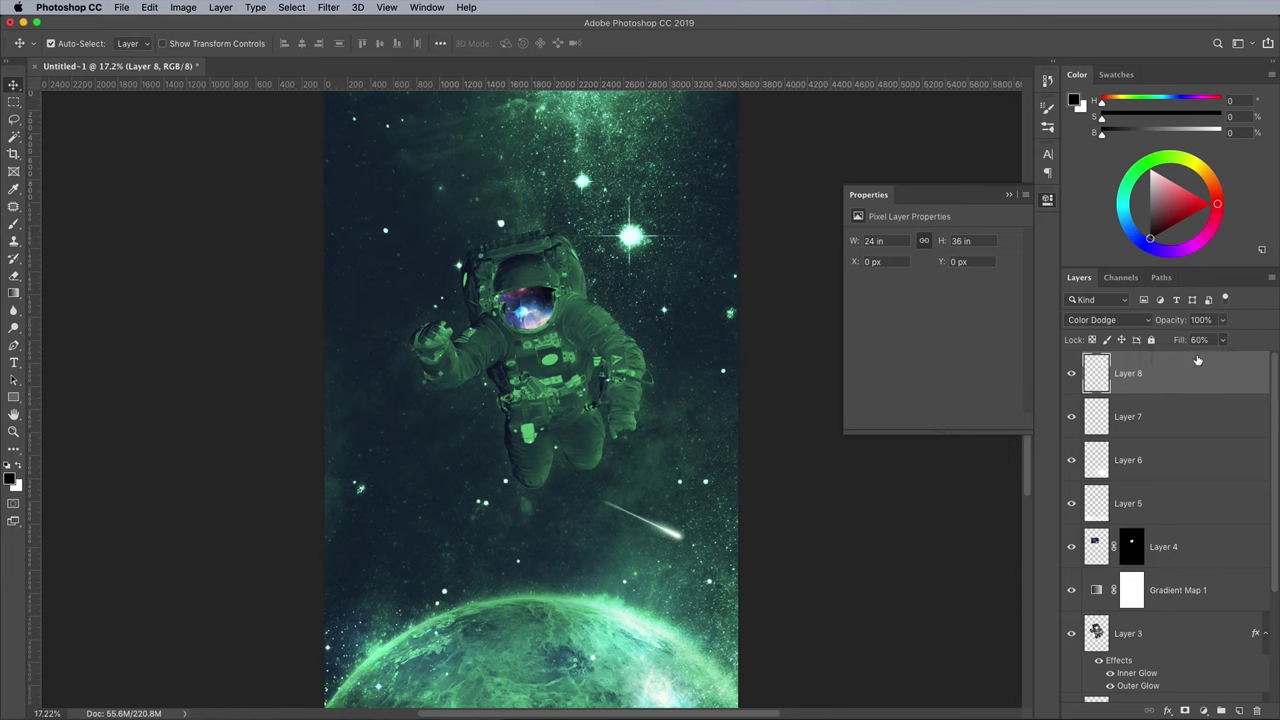
# Add a mask to Layer 8 and paint it black over the astronaut's helmet and arm.
pyautogui.click(1183, 709)
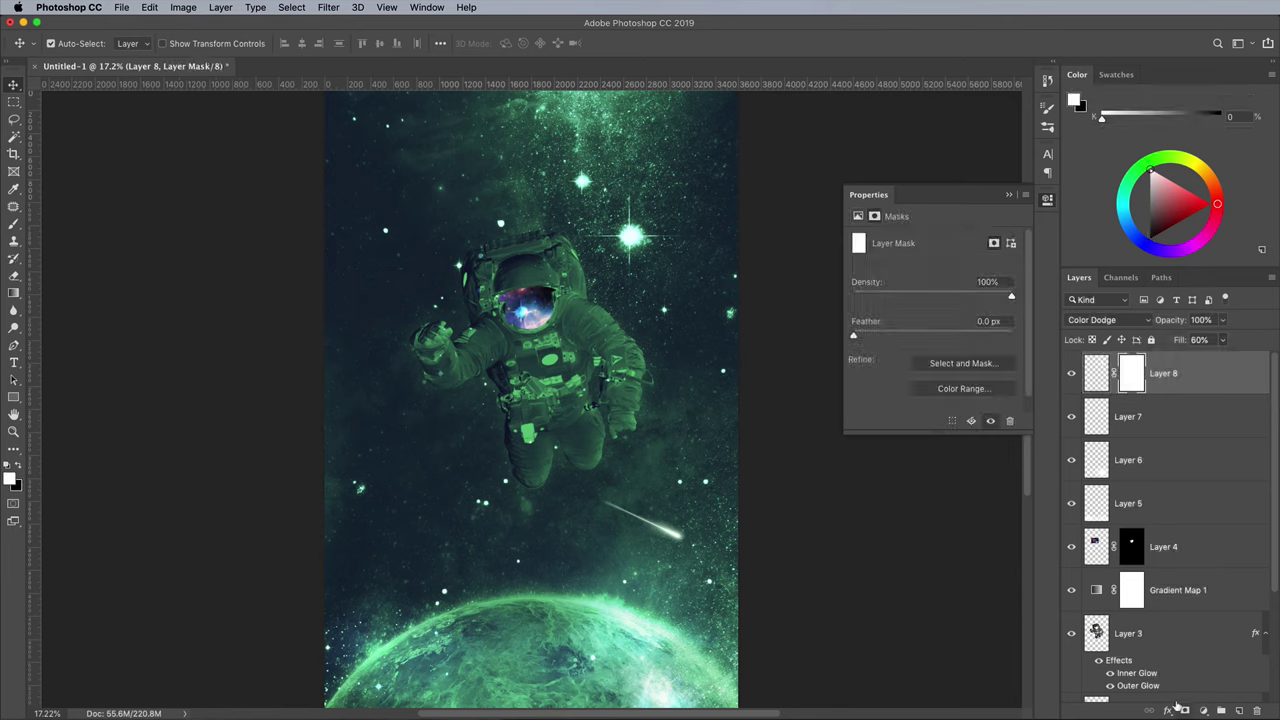
pyautogui.press('b')
pyautogui.rightClick(538, 322)
pyautogui.press('Escape')
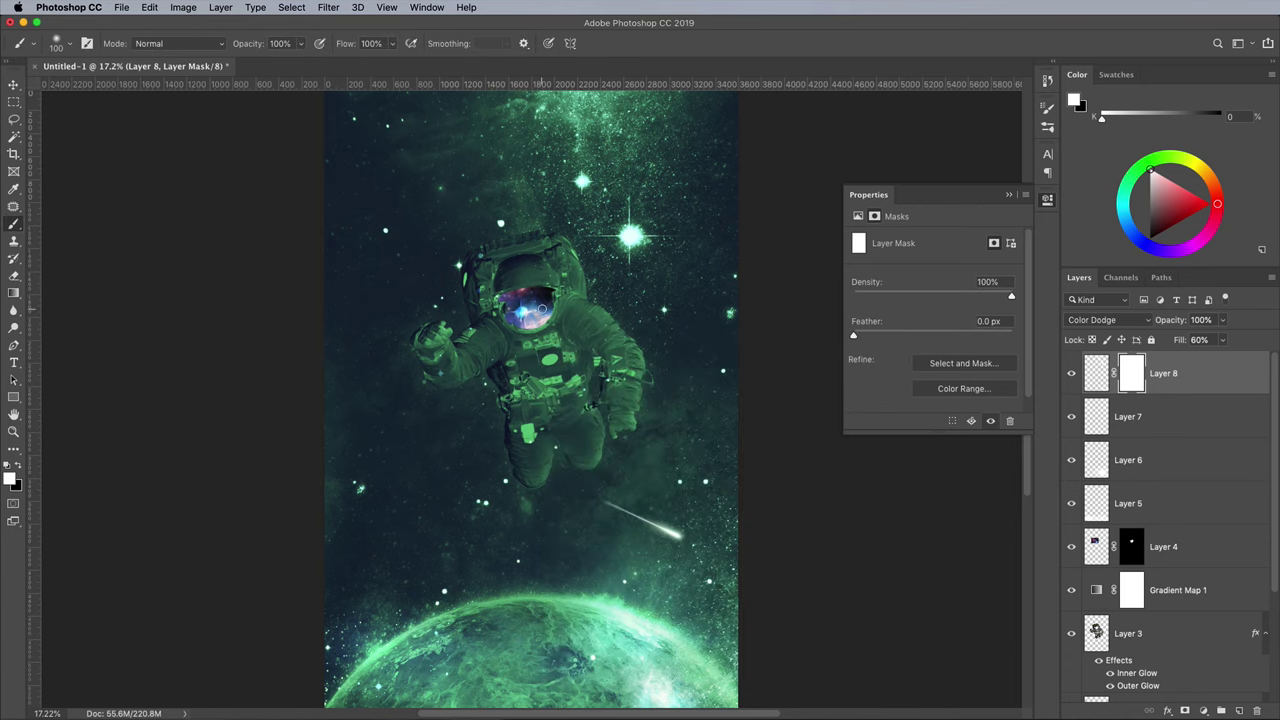
pyautogui.press('super+equal')
pyautogui.press('super+equal')
pyautogui.press('x')
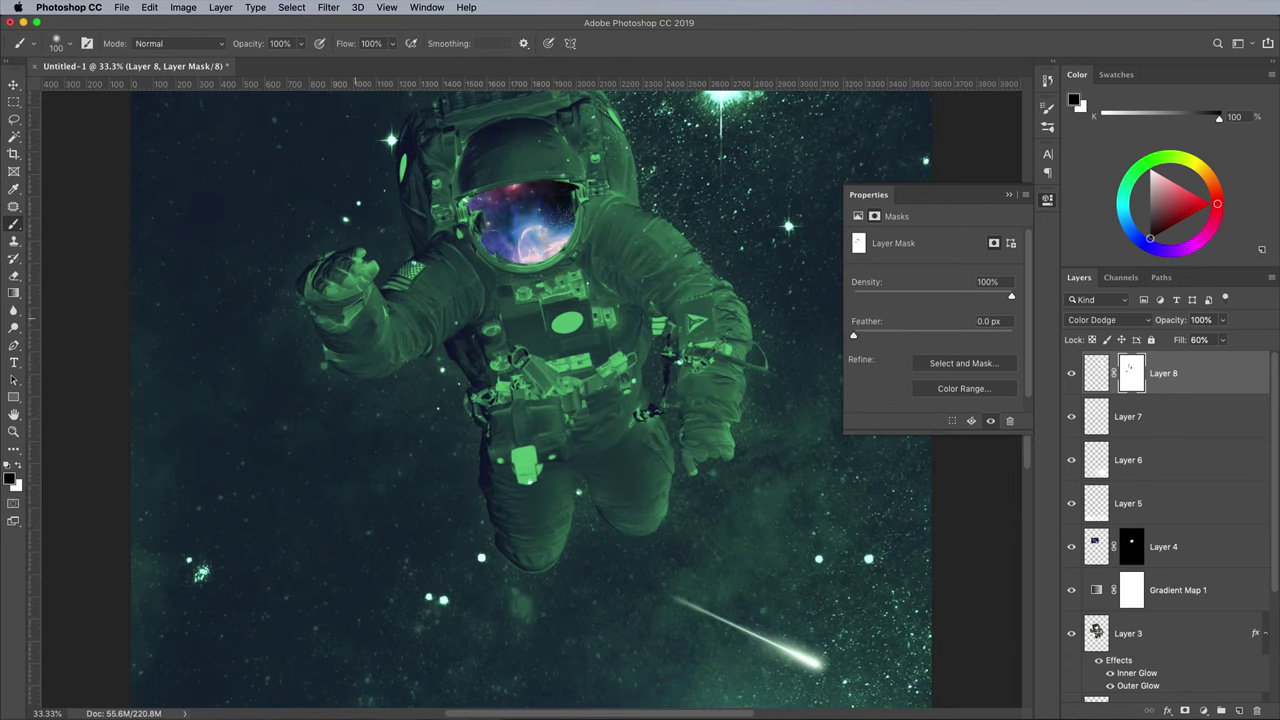
pyautogui.scroll(5, 666, 242)
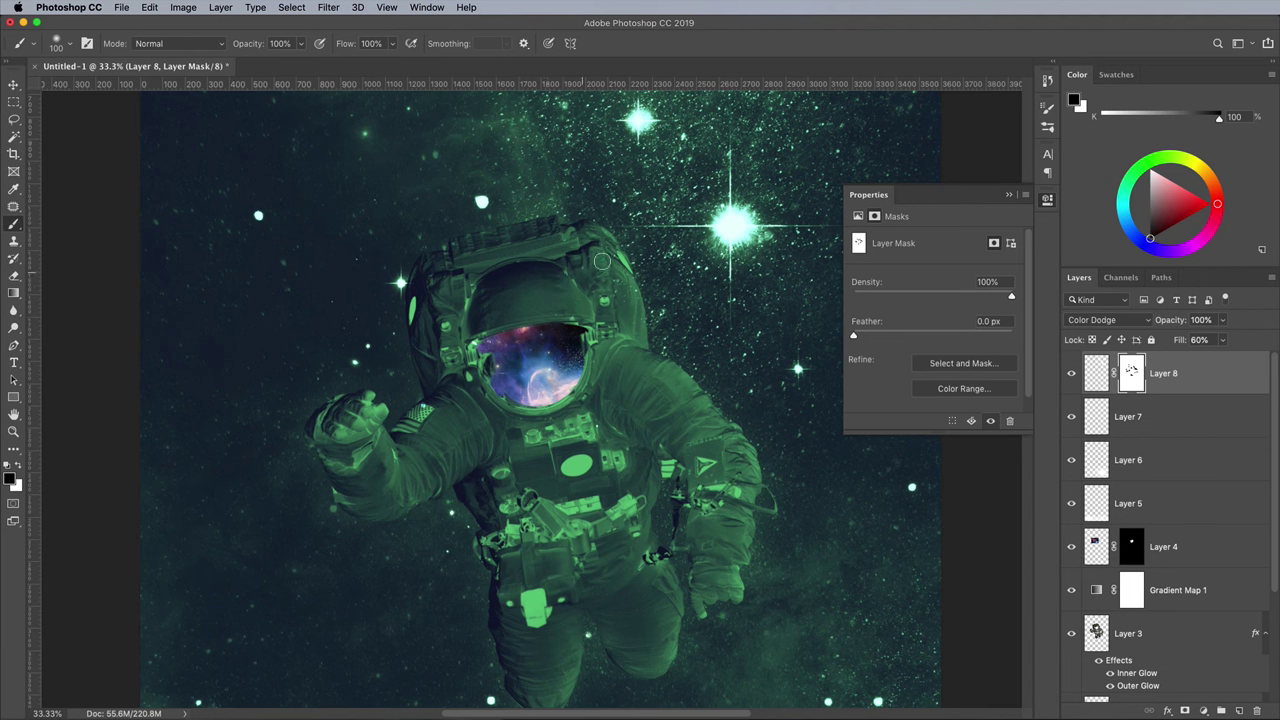
pyautogui.moveTo(493, 267); pyautogui.dragTo(511, 253)
pyautogui.click(1046, 202)
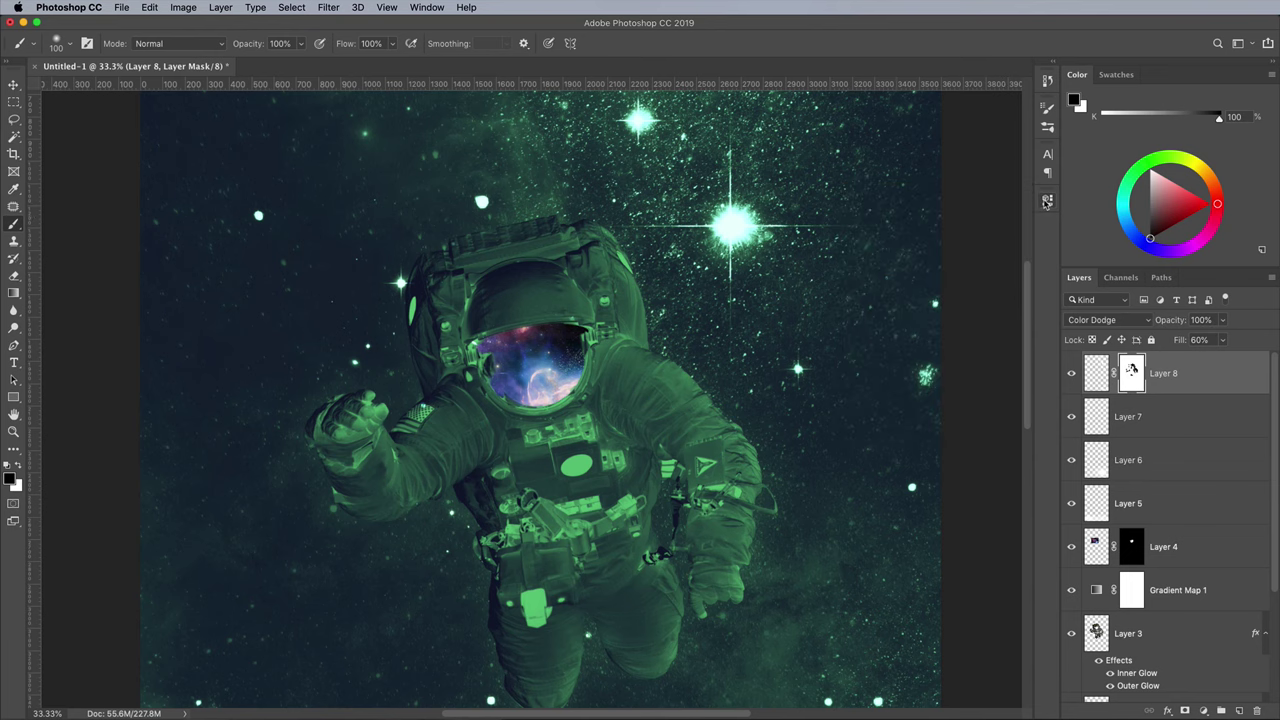
# Draw a closed triangle path around the astronaut with the Pen tool.
pyautogui.click(14, 345)
pyautogui.press('super+minus')
pyautogui.press('super+minus')
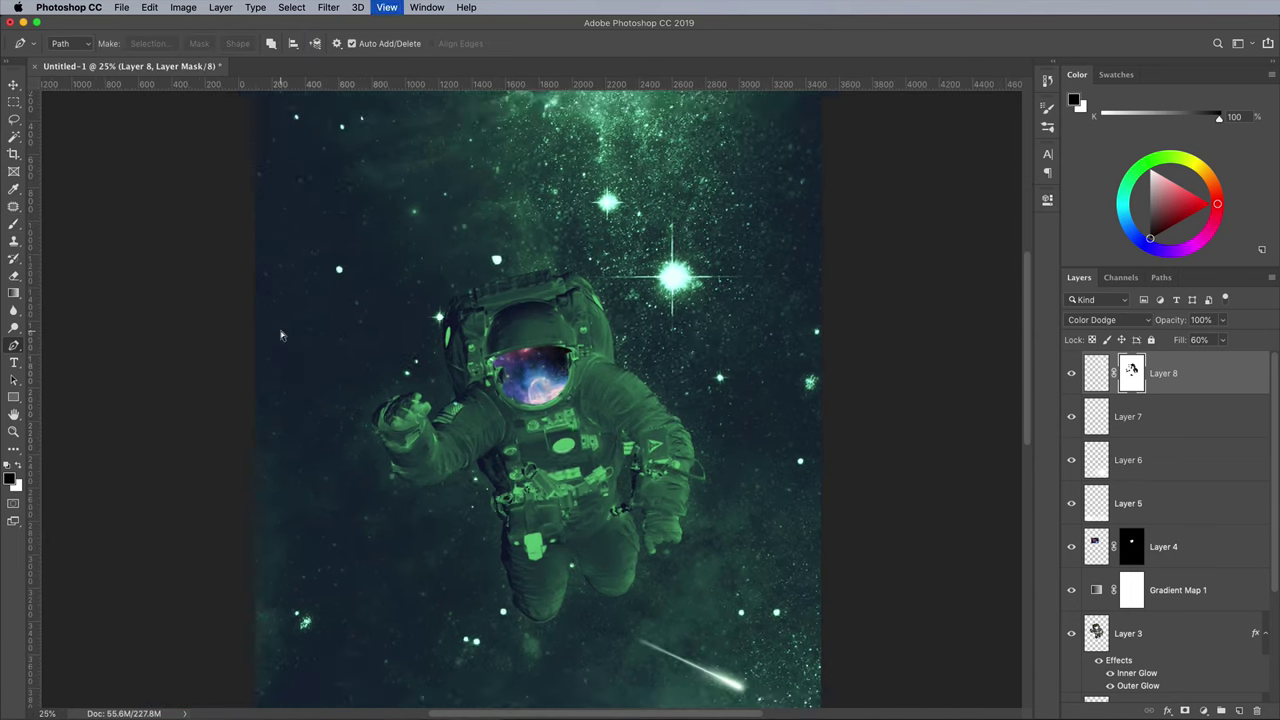
pyautogui.click(430, 156)
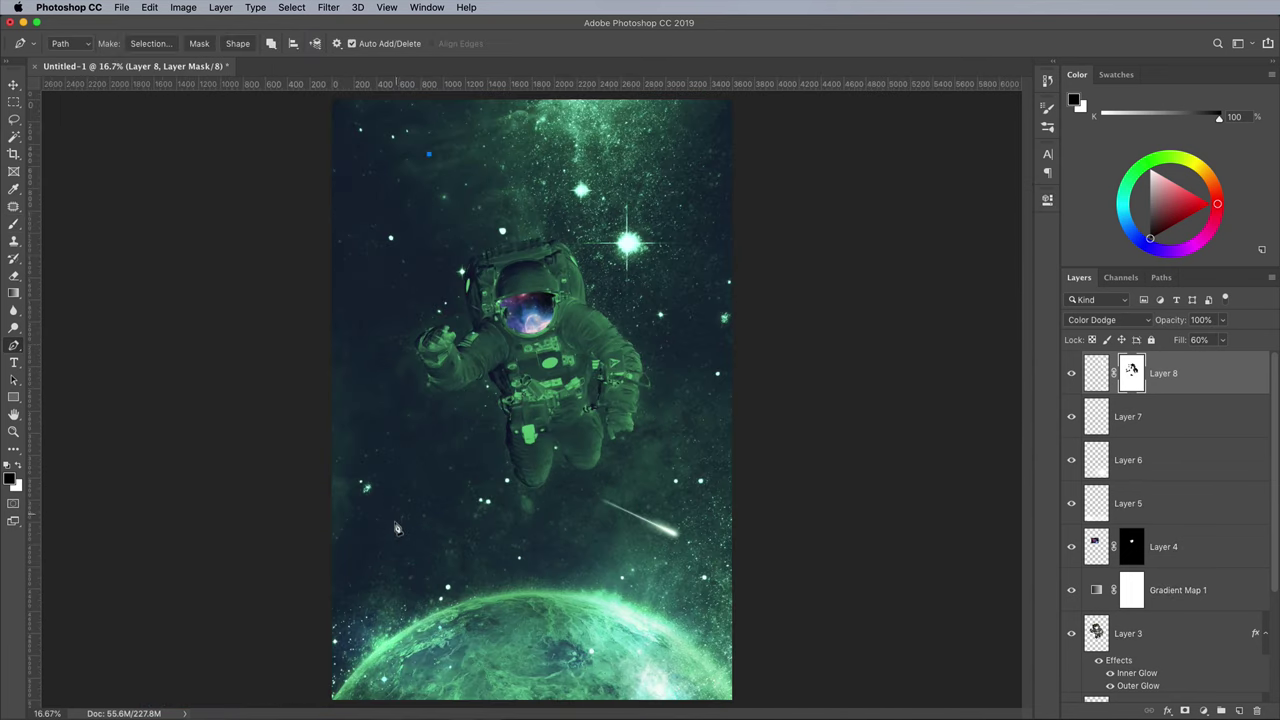
pyautogui.click(395, 548)
pyautogui.click(697, 346)
pyautogui.click(433, 160)
pyautogui.moveTo(697, 346); pyautogui.dragTo(707, 346)
# Set the Brush tool size to 10.
pyautogui.click(14, 224)
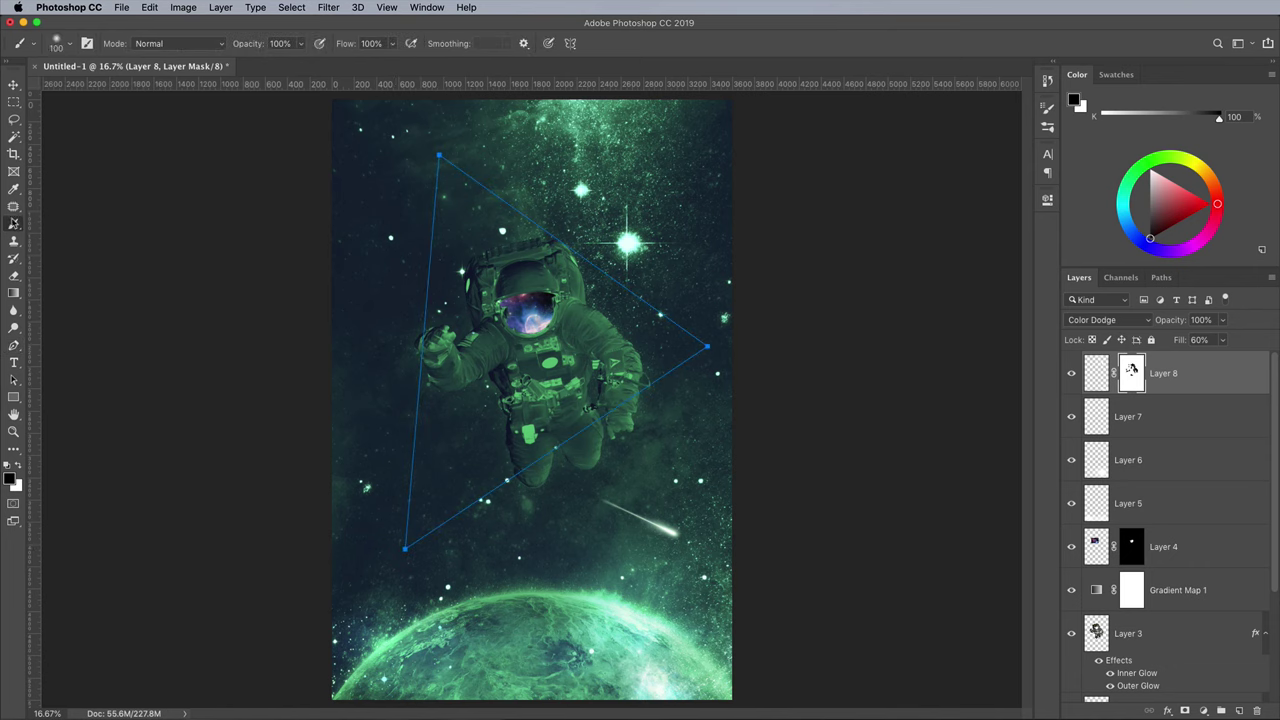
pyautogui.click(57, 46)
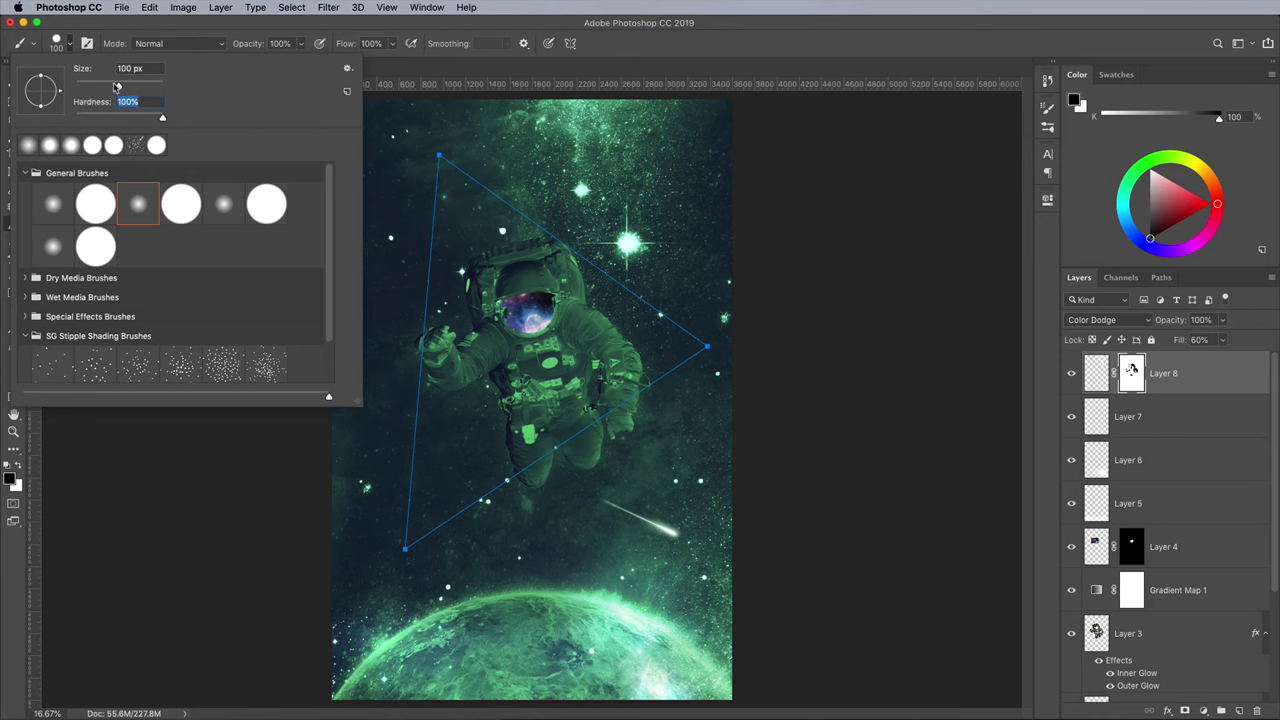
pyautogui.moveTo(117, 87); pyautogui.dragTo(82, 86)
pyautogui.press('Return')
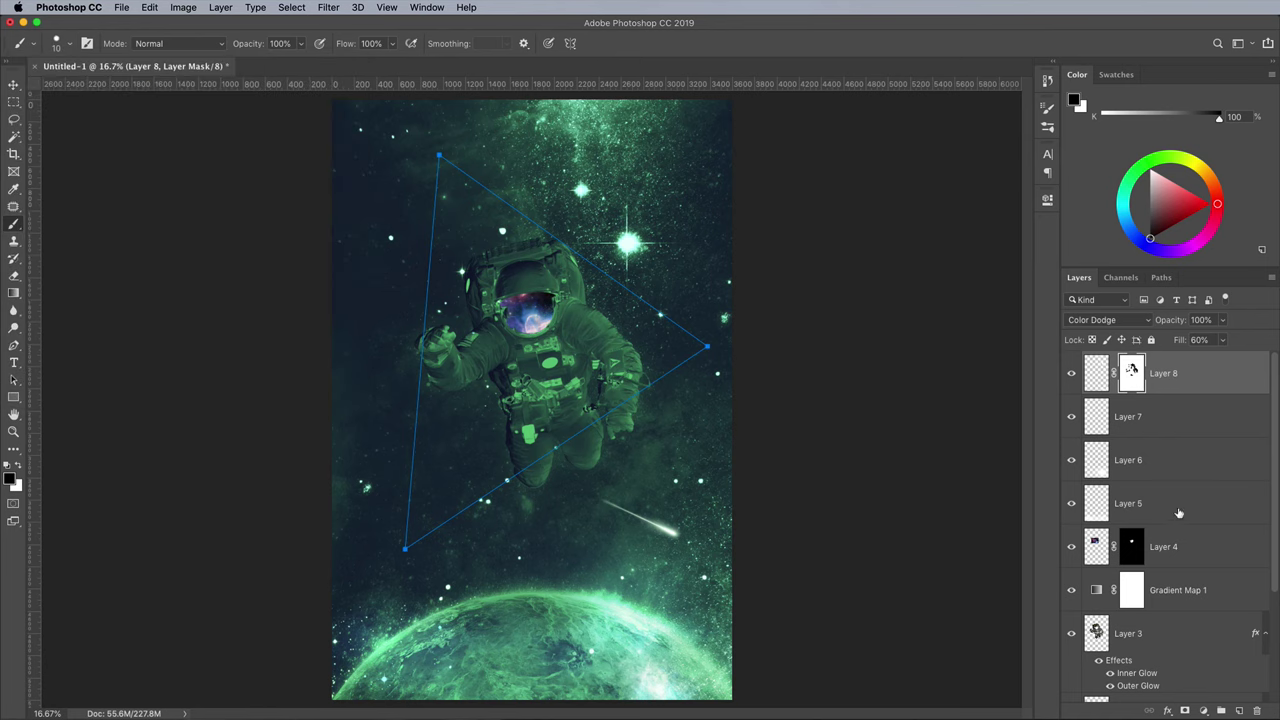
# On new Layer 9, stroke the triangle path with a white brush and hide the path.
pyautogui.click(1240, 711)
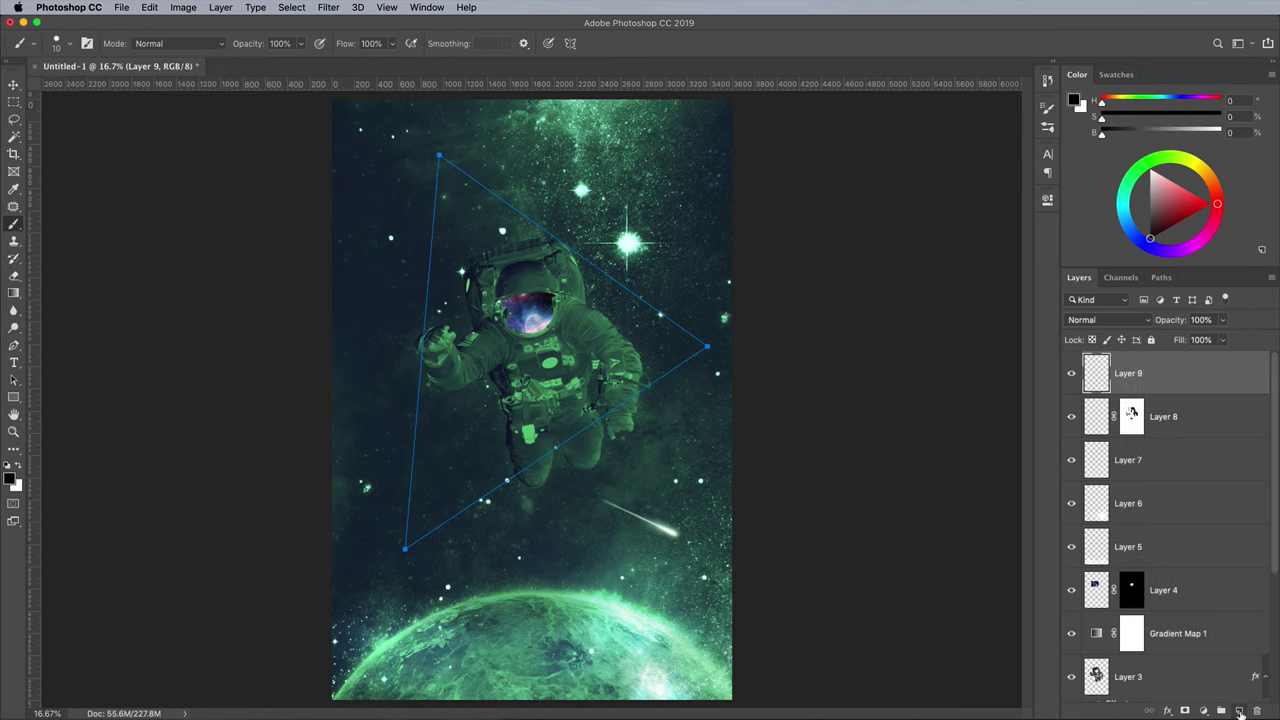
pyautogui.click(20, 467)
pyautogui.press('p')
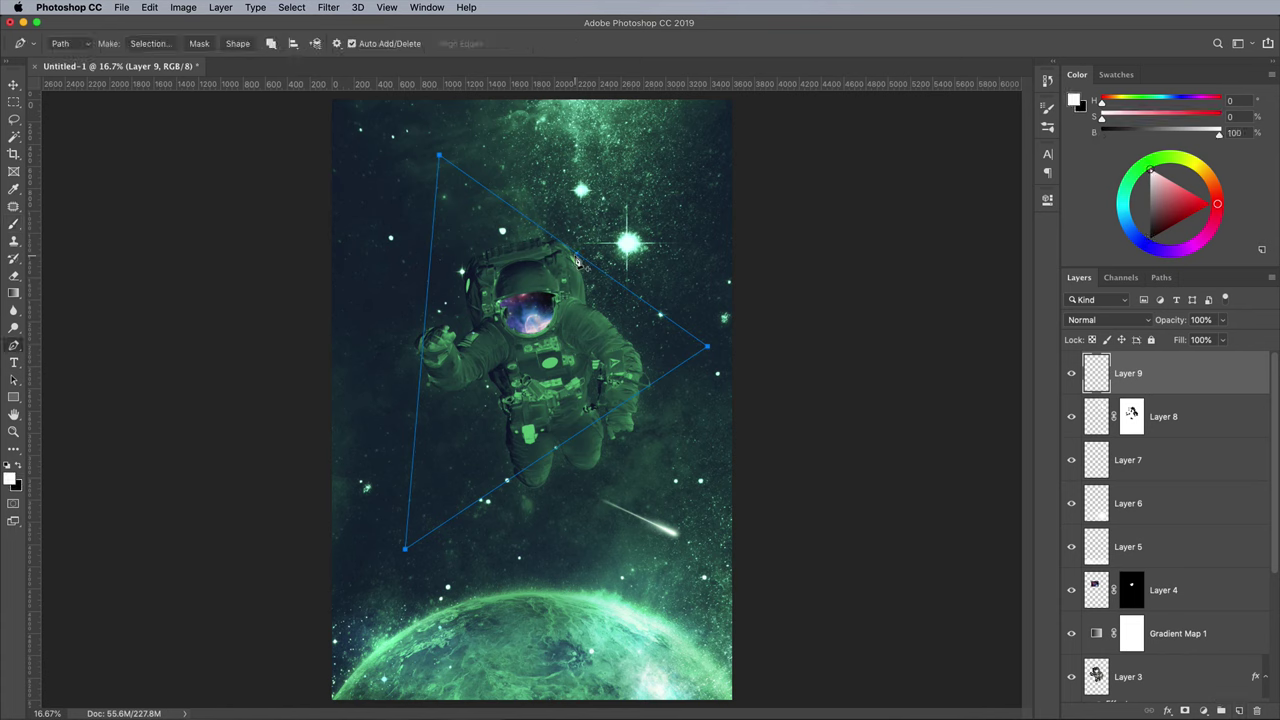
pyautogui.rightClick(582, 257)
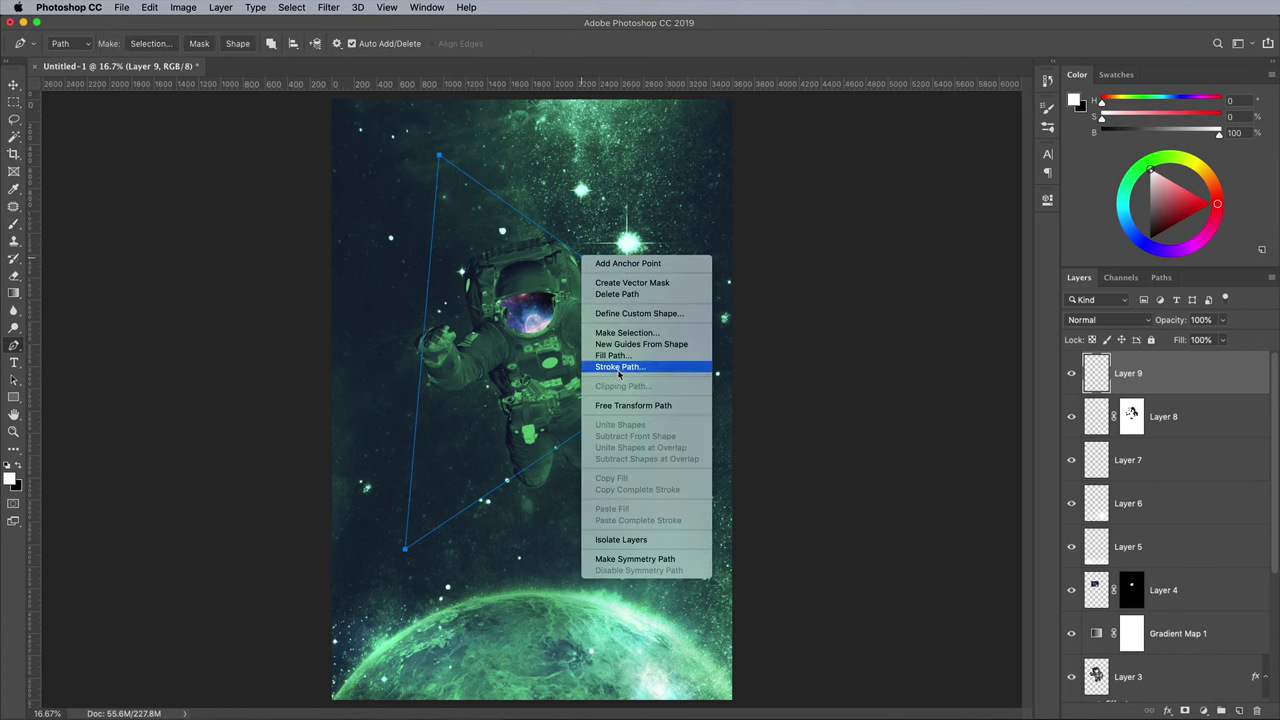
pyautogui.click(620, 366)
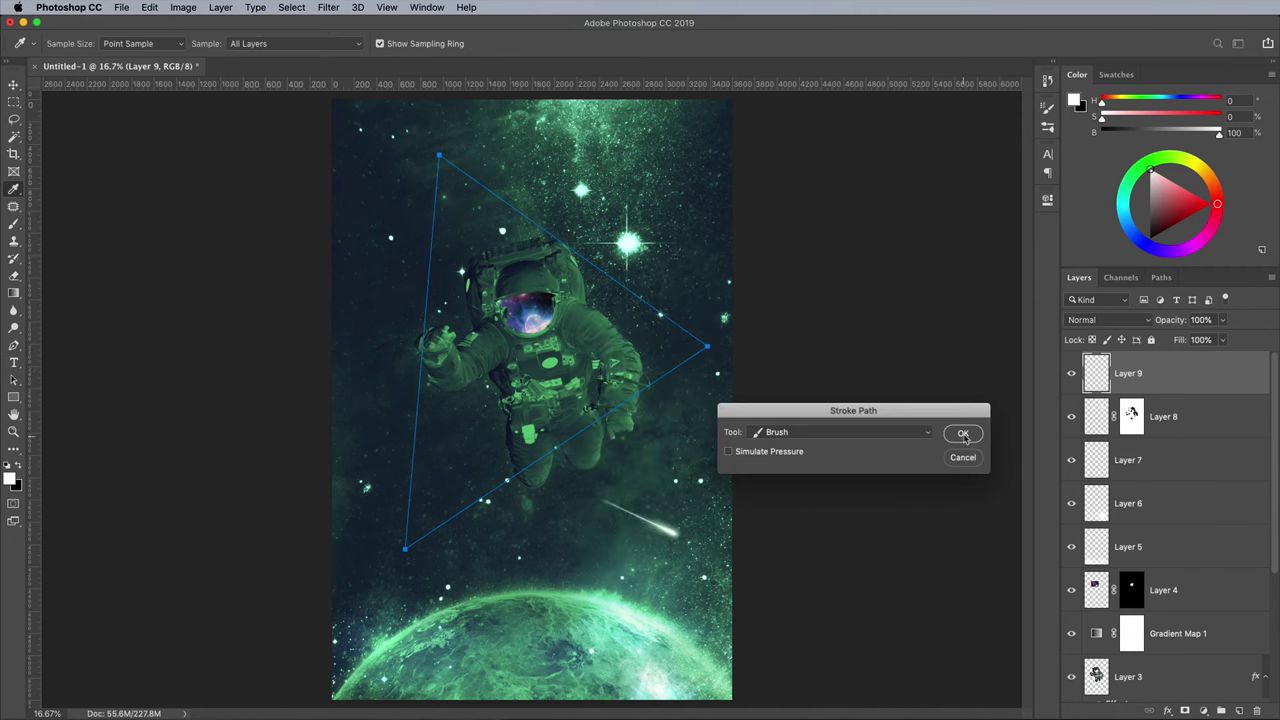
pyautogui.click(963, 434)
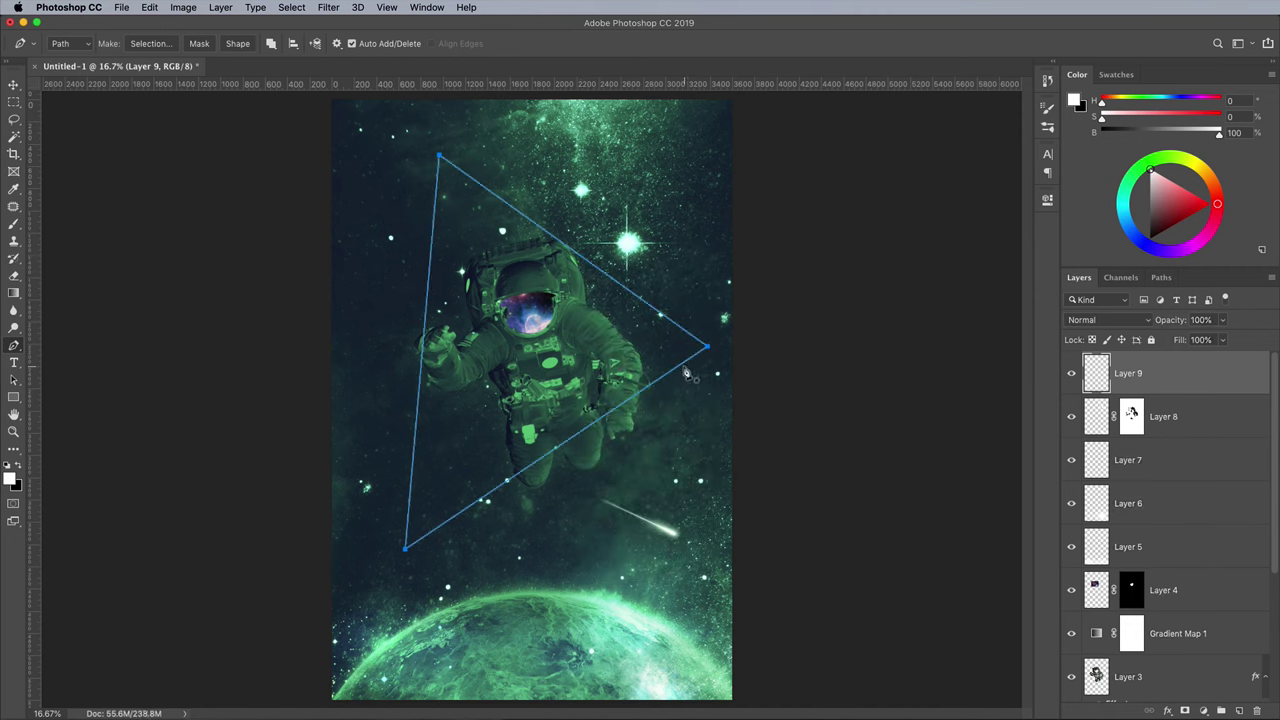
pyautogui.press('Return')
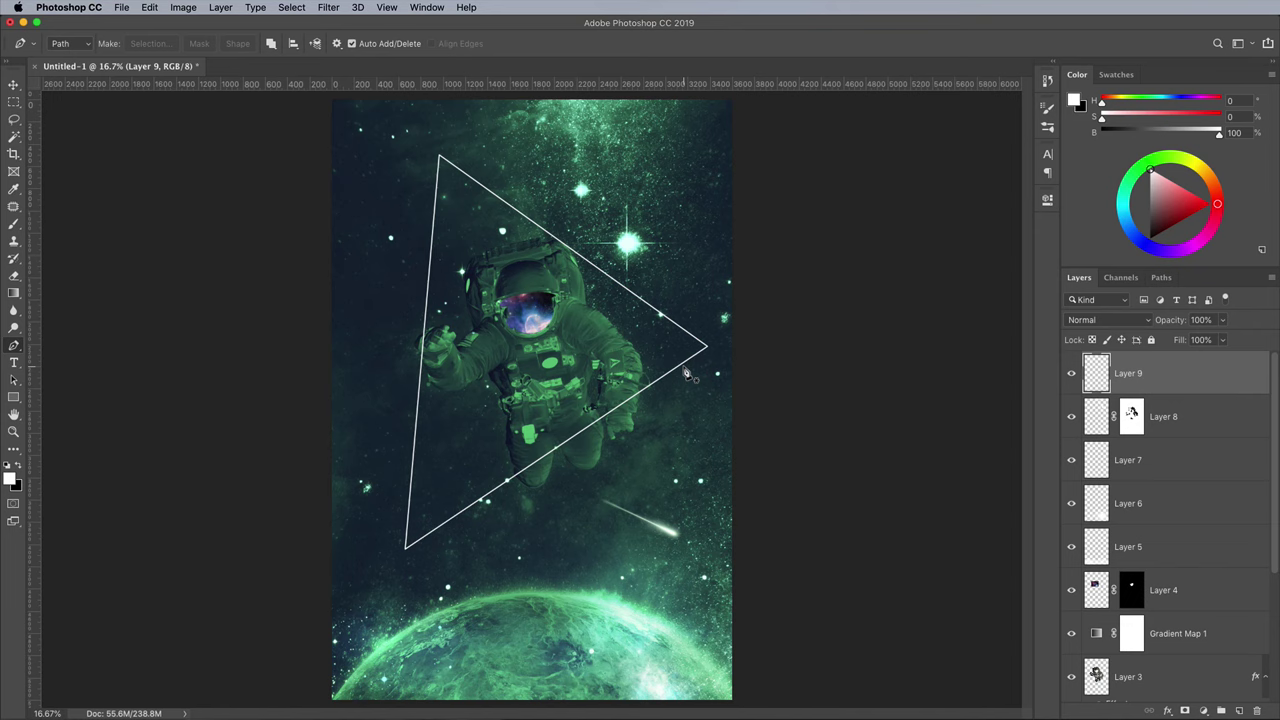
# Give Layer 9 a small Screen Outer Glow in magenta ff00f6 at 100% opacity.
pyautogui.doubleClick(1195, 374)
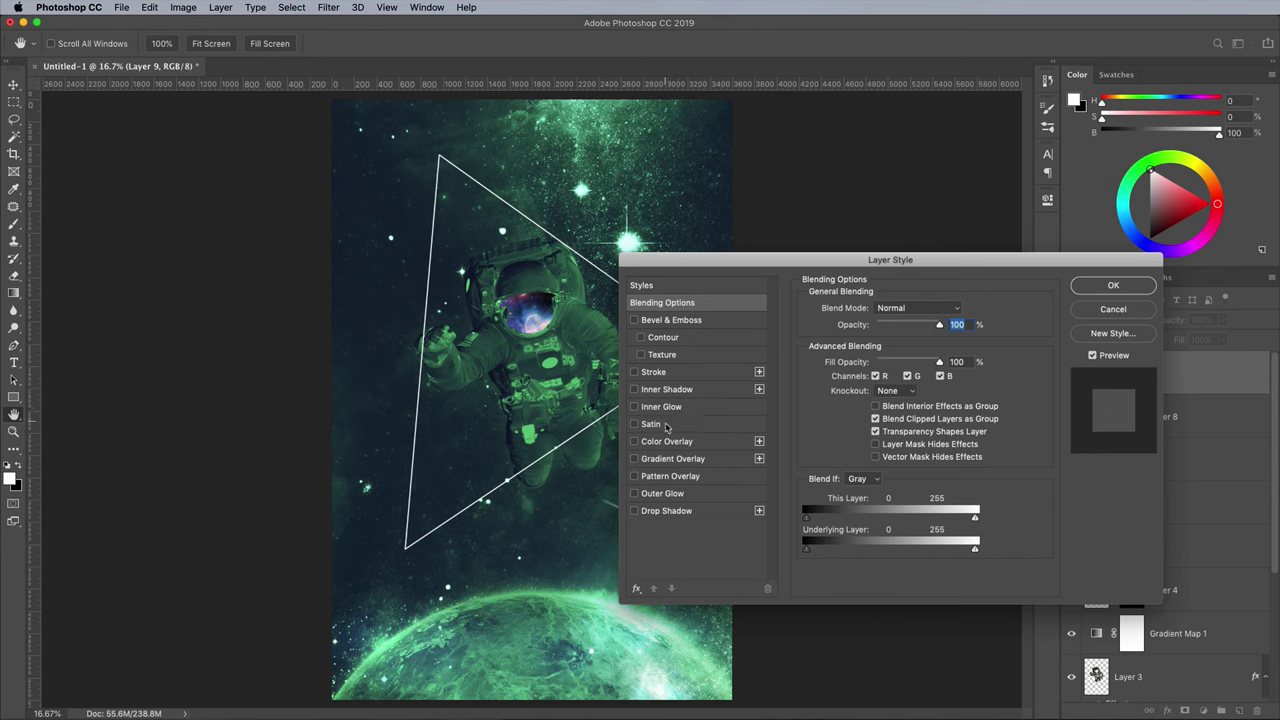
pyautogui.click(667, 495)
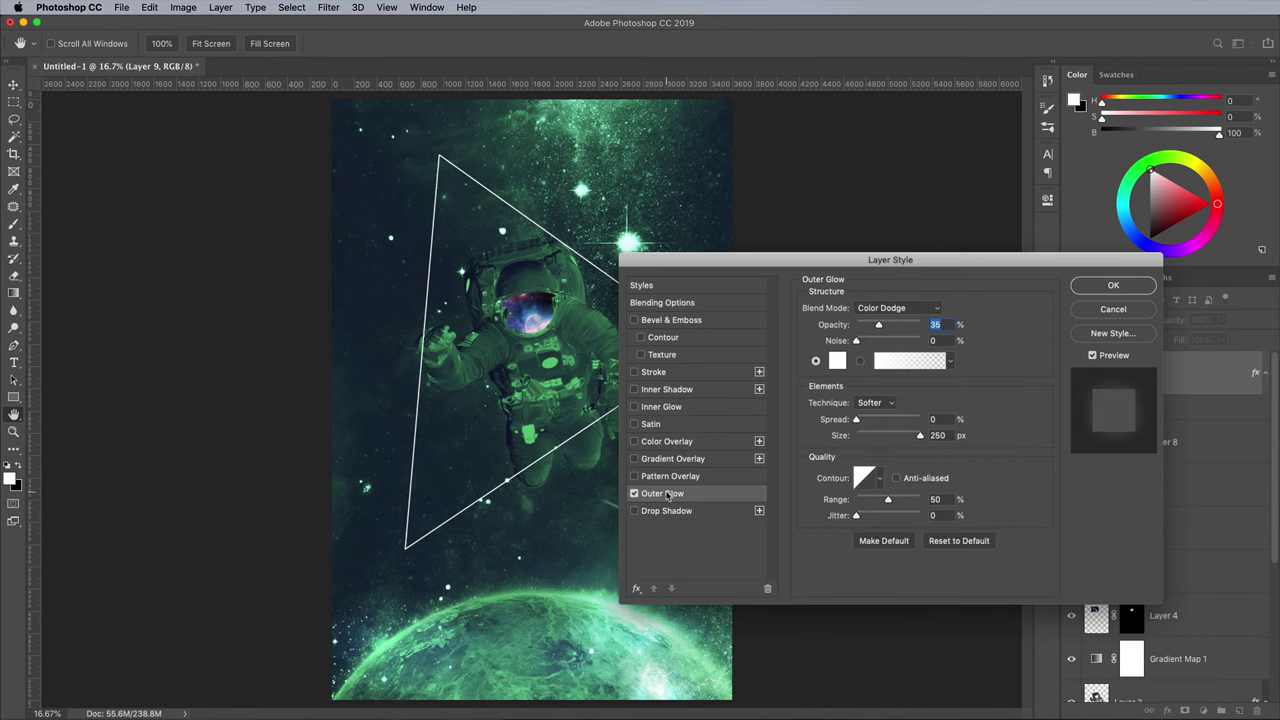
pyautogui.click(872, 309)
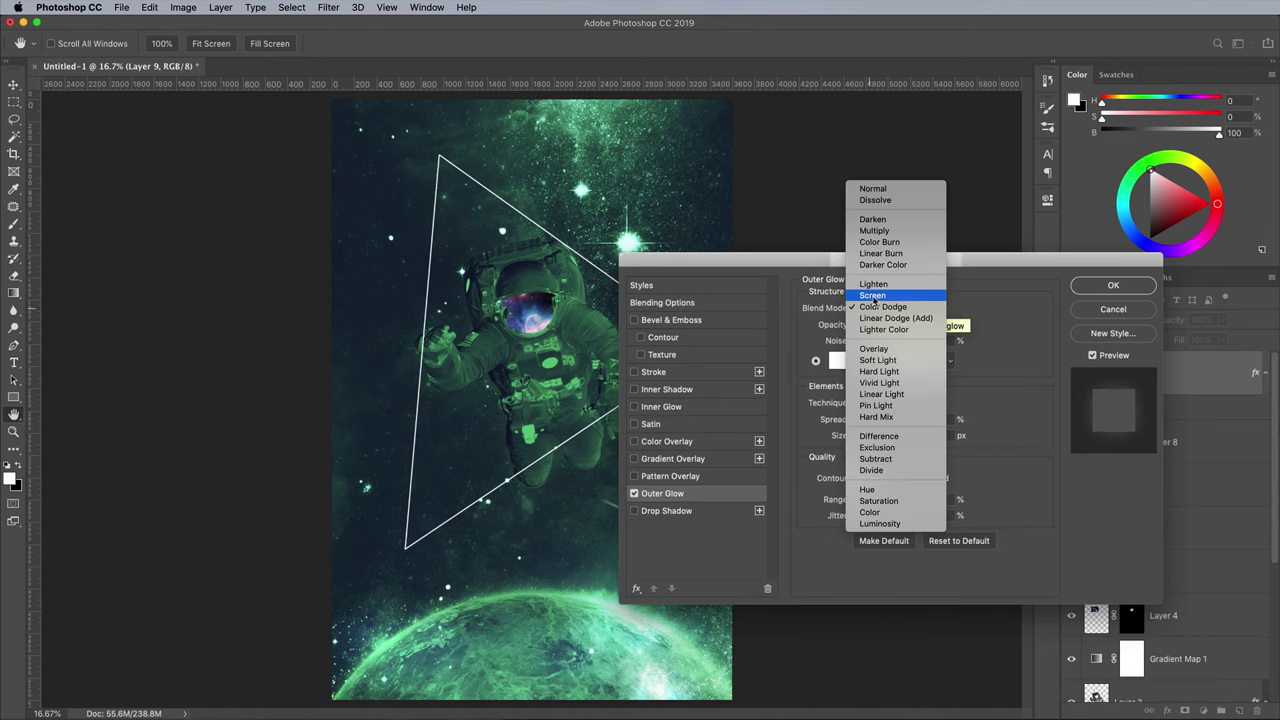
pyautogui.click(872, 297)
pyautogui.click(837, 360)
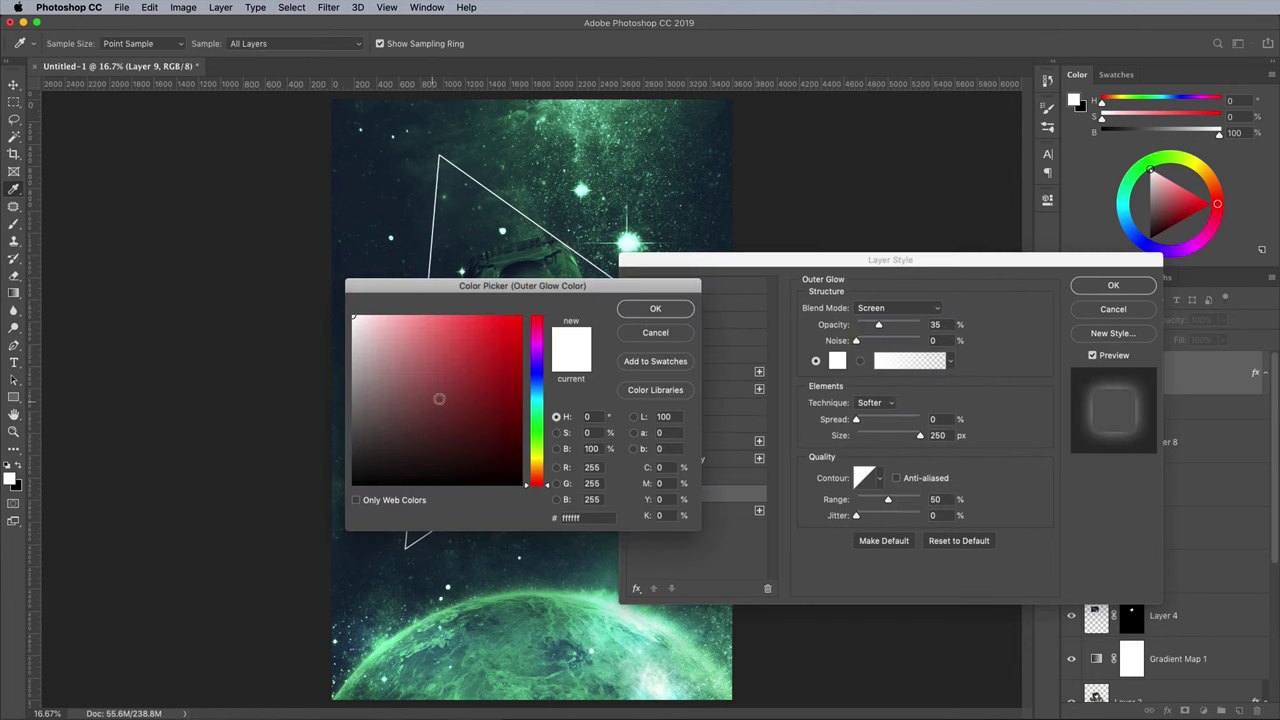
pyautogui.moveTo(536, 361); pyautogui.dragTo(540, 345)
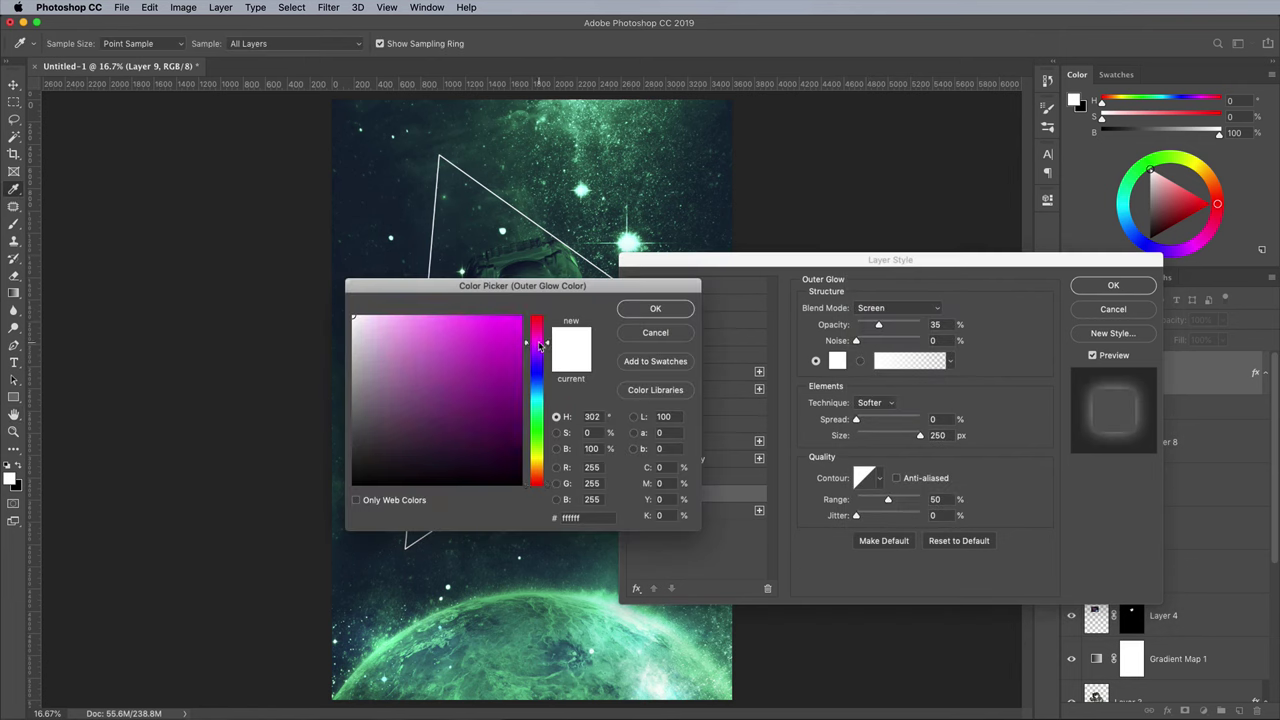
pyautogui.moveTo(456, 362); pyautogui.dragTo(522, 316)
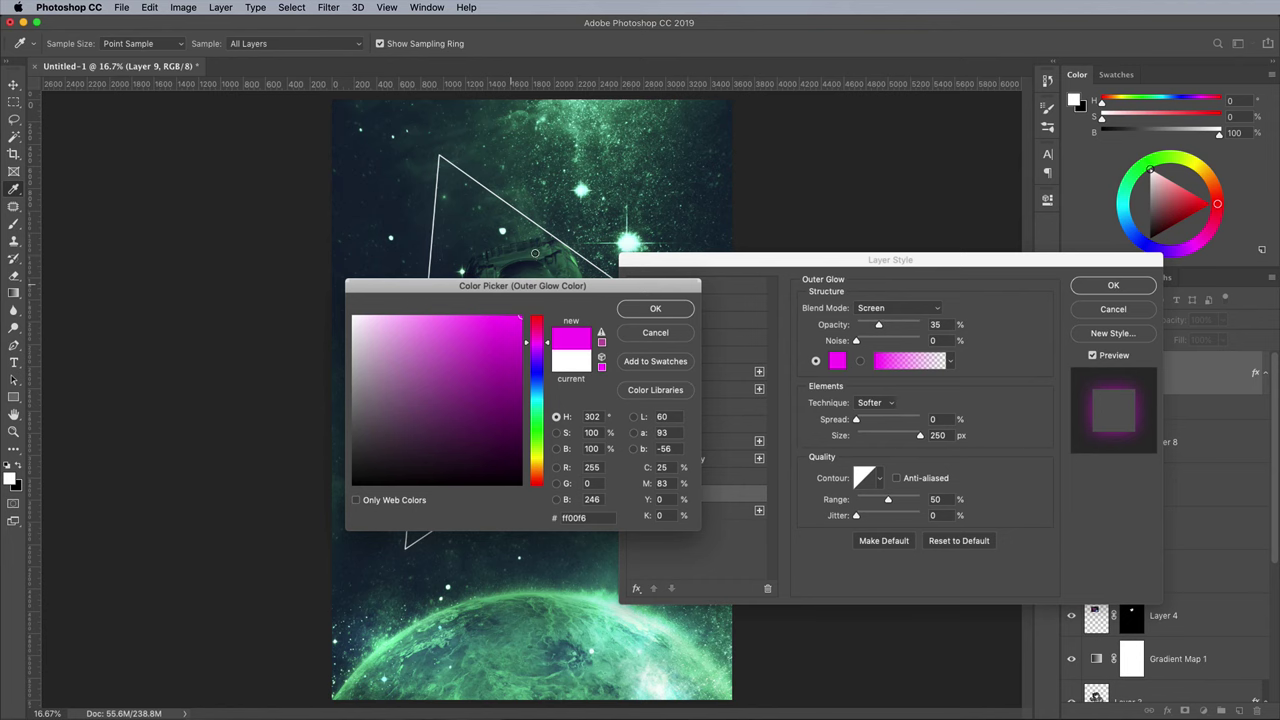
pyautogui.click(641, 310)
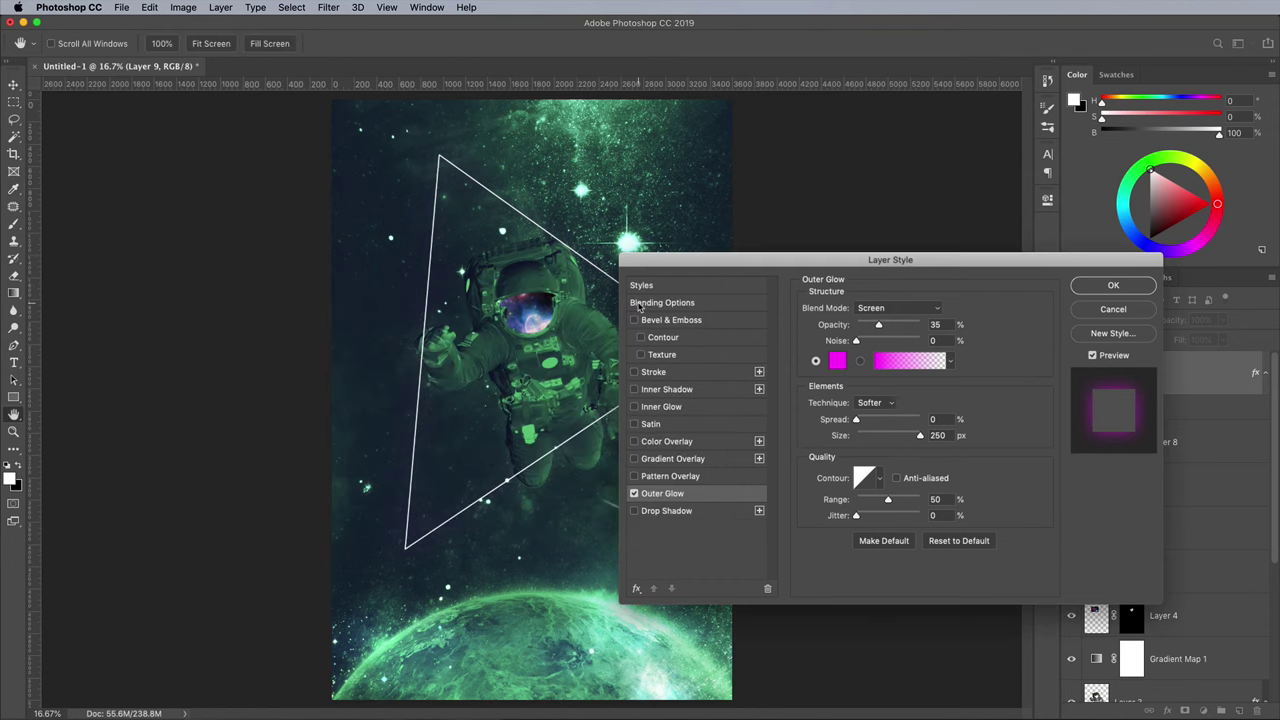
pyautogui.moveTo(880, 325); pyautogui.dragTo(977, 332)
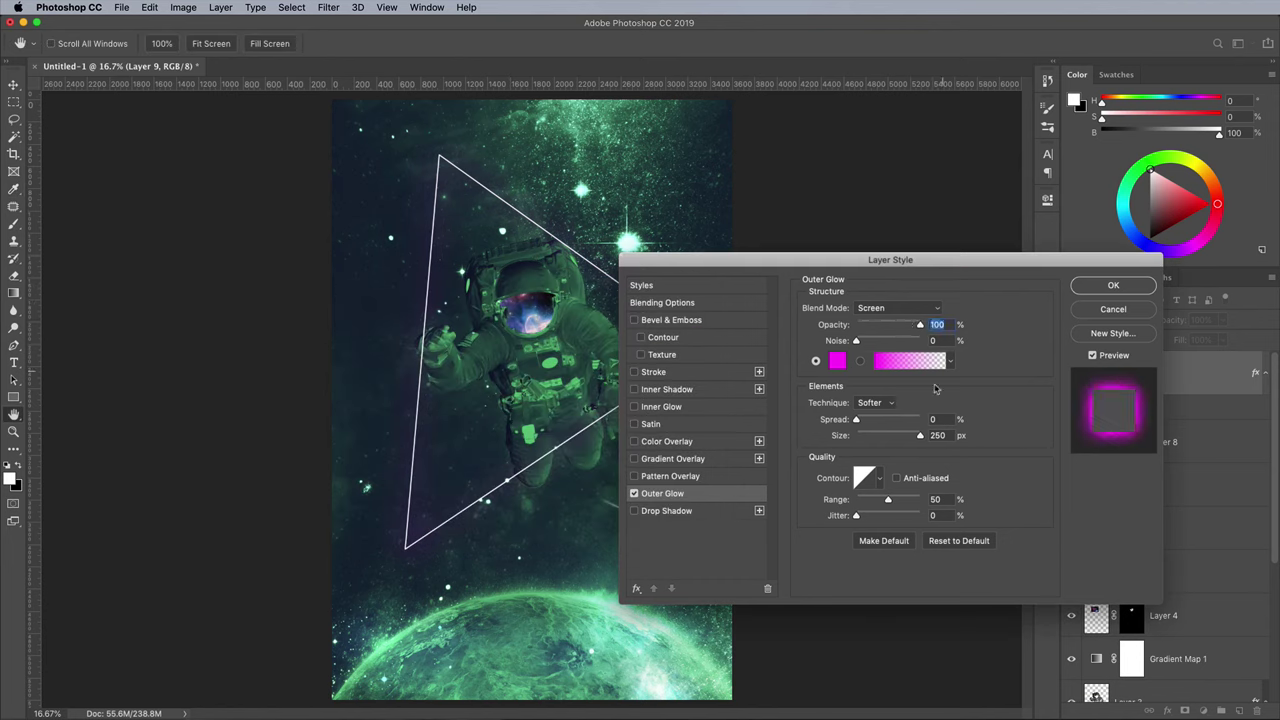
pyautogui.moveTo(921, 438); pyautogui.dragTo(869, 436)
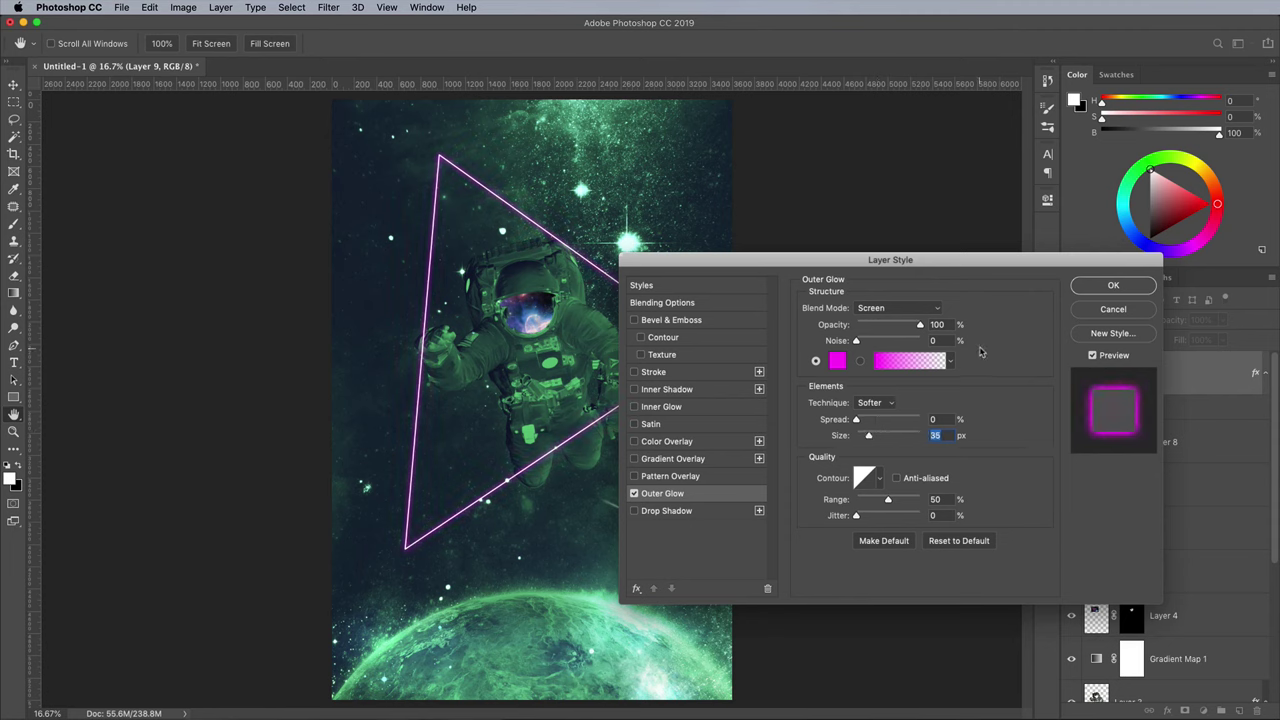
# Add a Screen Drop Shadow in pink ff89f0, distance 0, size 65, 100% opacity.
pyautogui.click(669, 512)
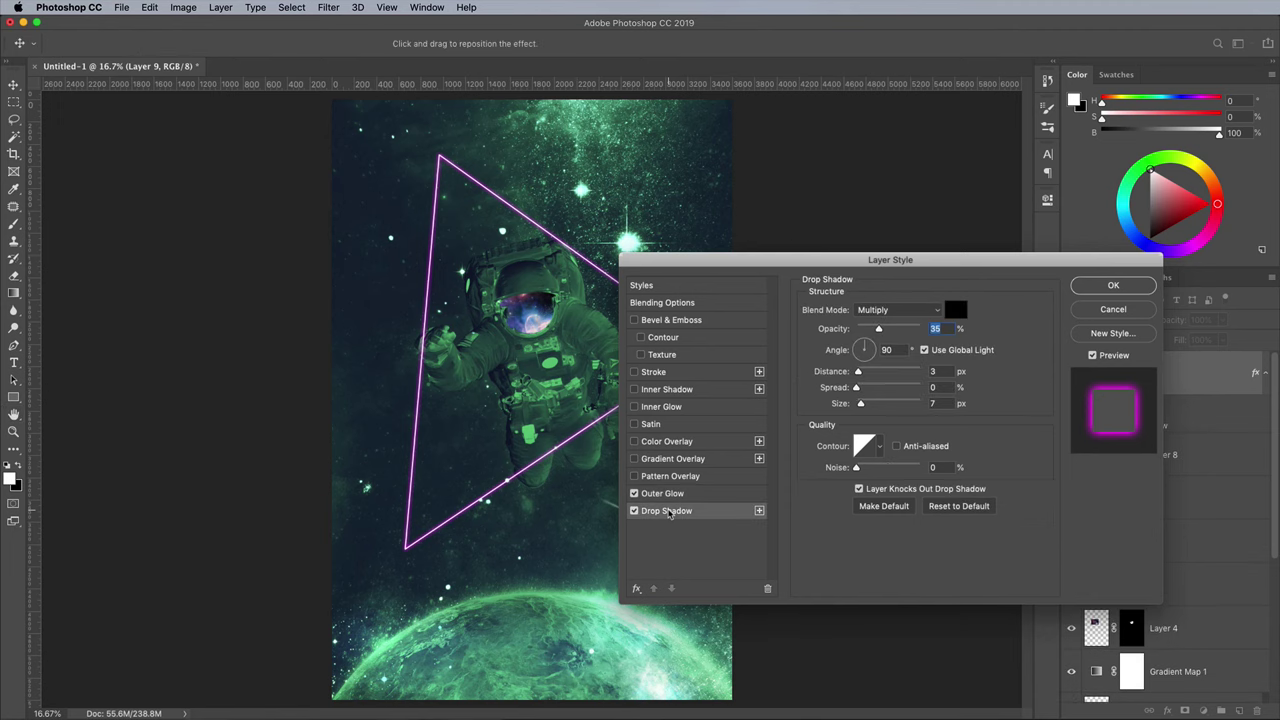
pyautogui.click(908, 312)
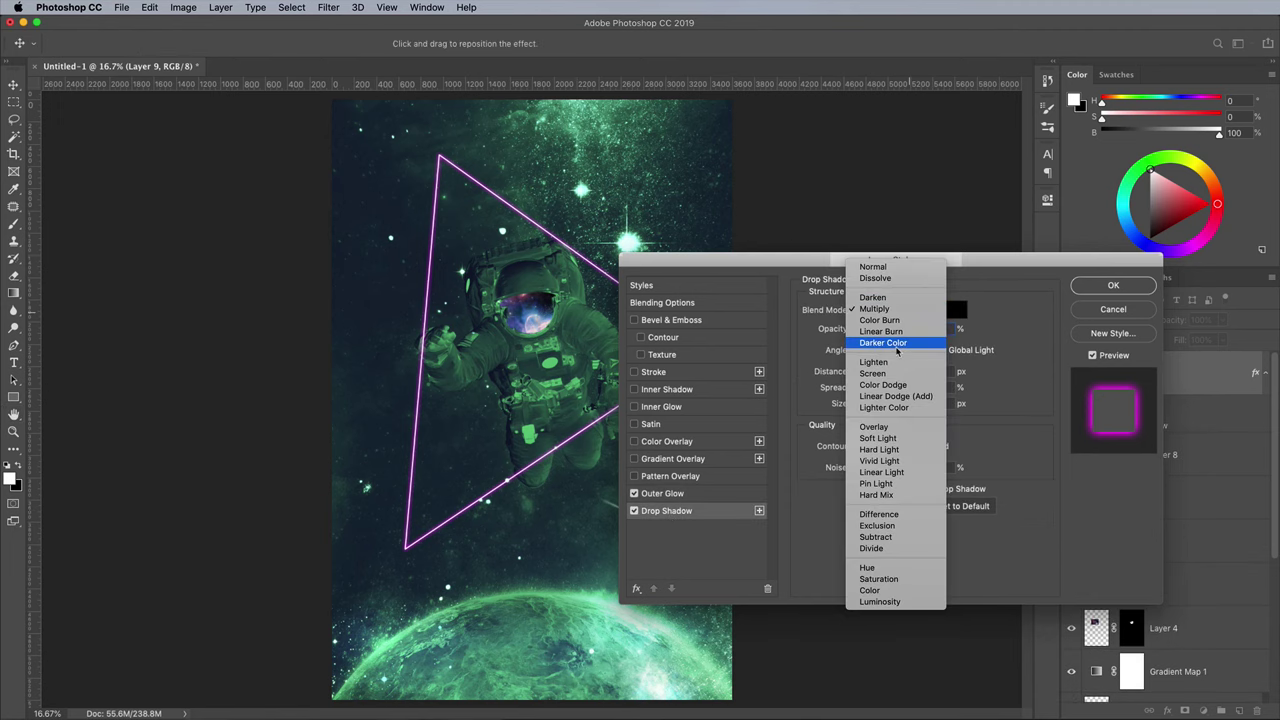
pyautogui.click(872, 373)
pyautogui.click(956, 310)
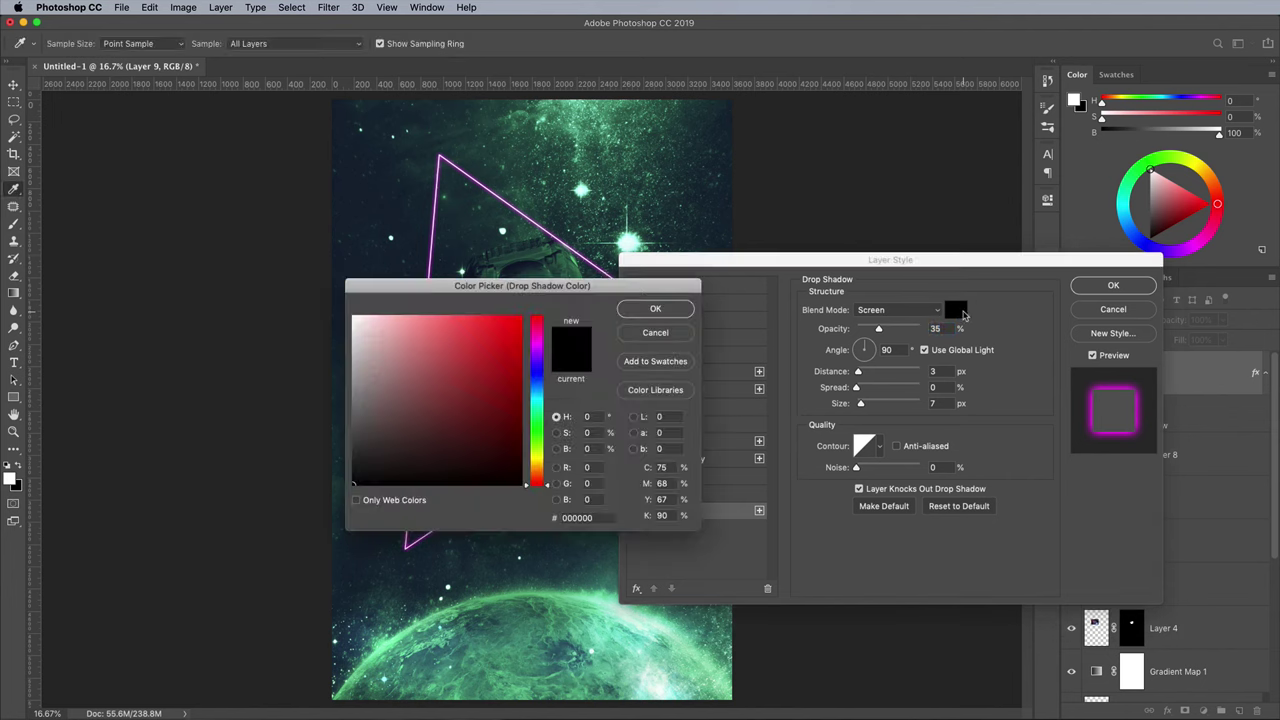
pyautogui.click(536, 341)
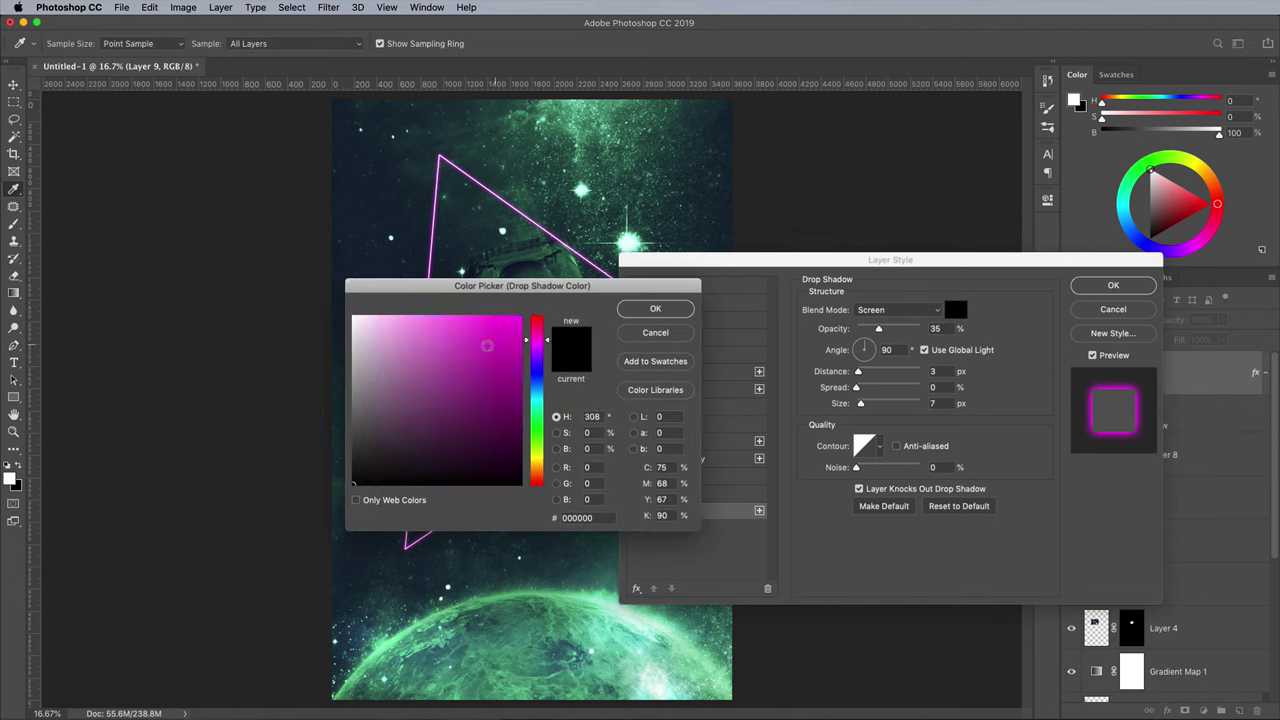
pyautogui.moveTo(487, 345); pyautogui.dragTo(431, 307)
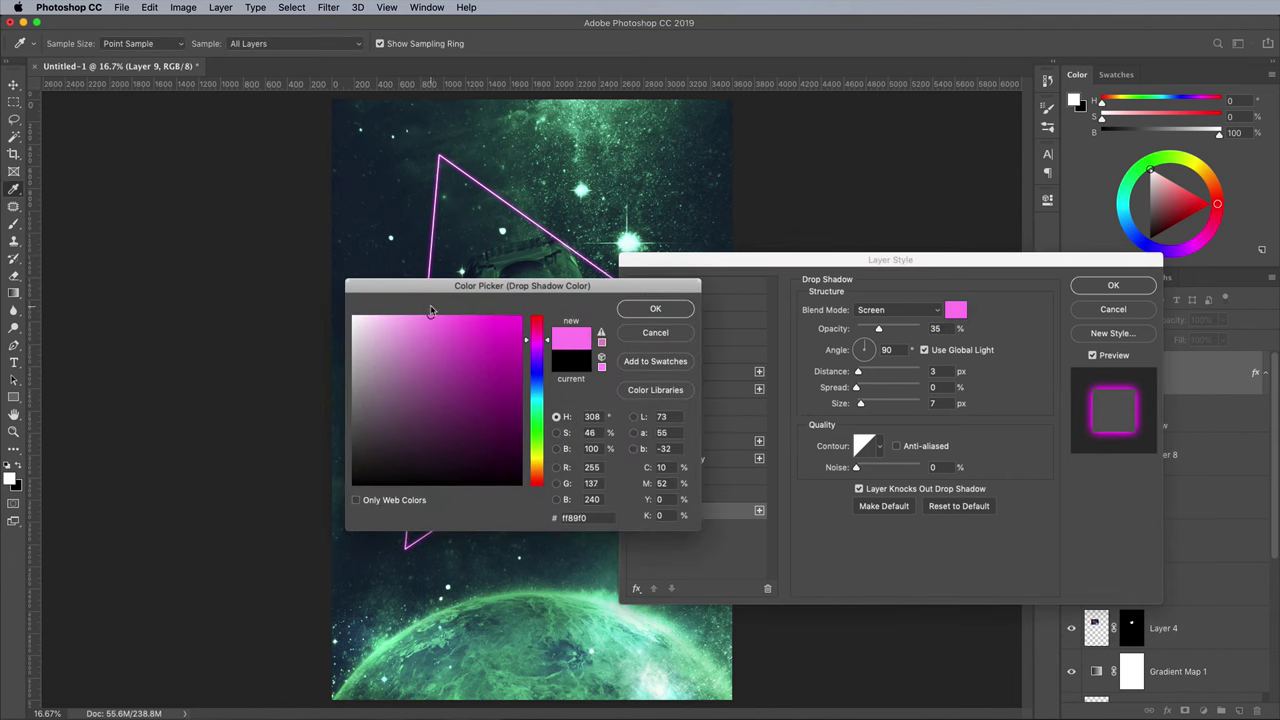
pyautogui.click(657, 309)
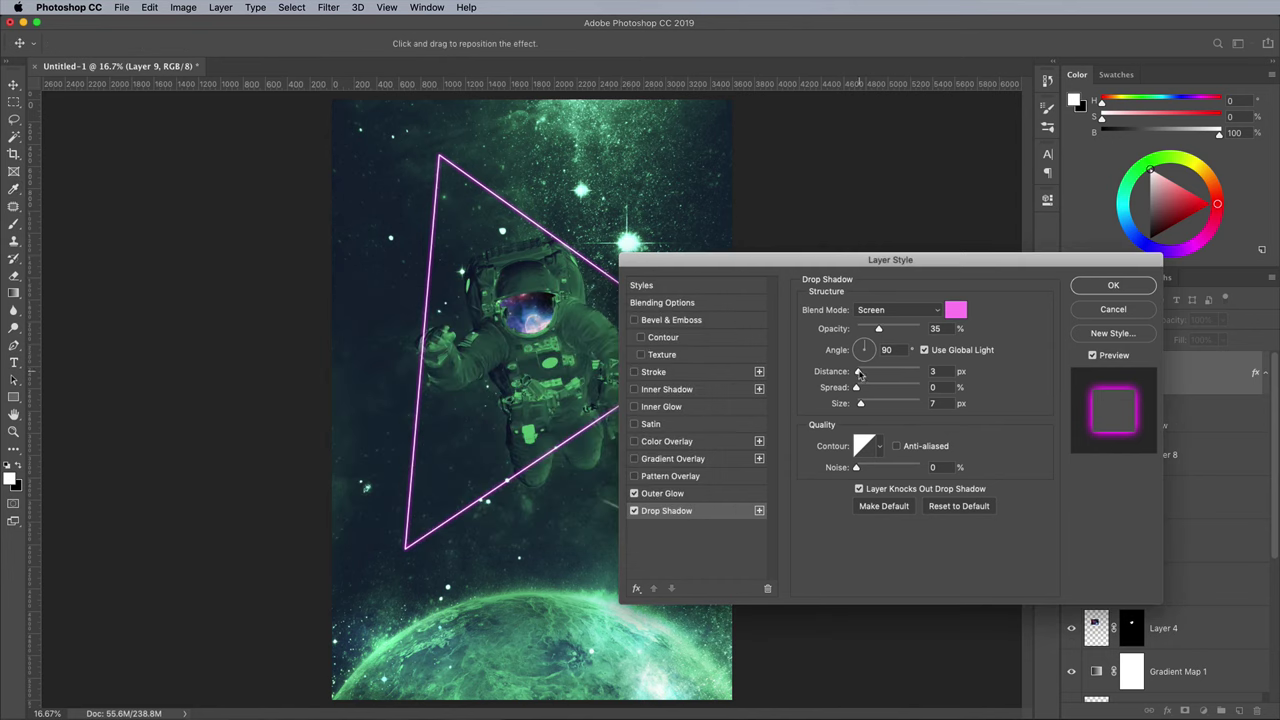
pyautogui.moveTo(859, 373); pyautogui.dragTo(876, 406)
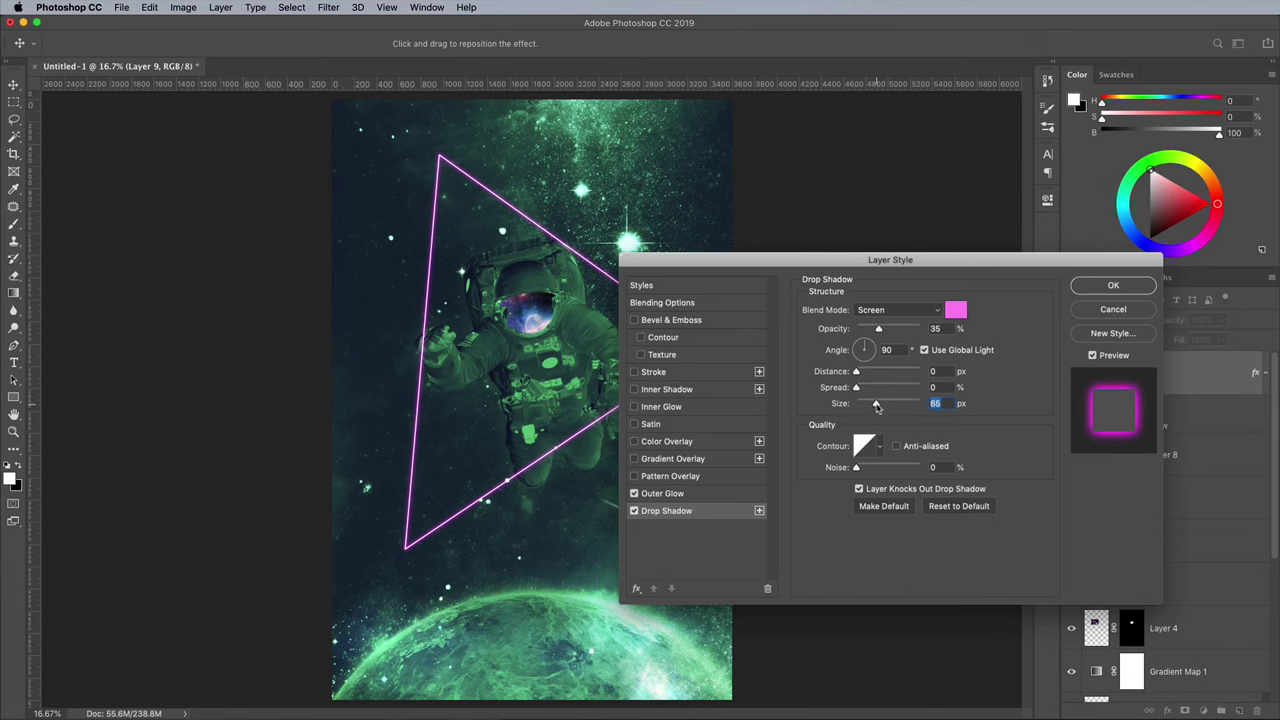
pyautogui.moveTo(879, 331); pyautogui.dragTo(935, 330)
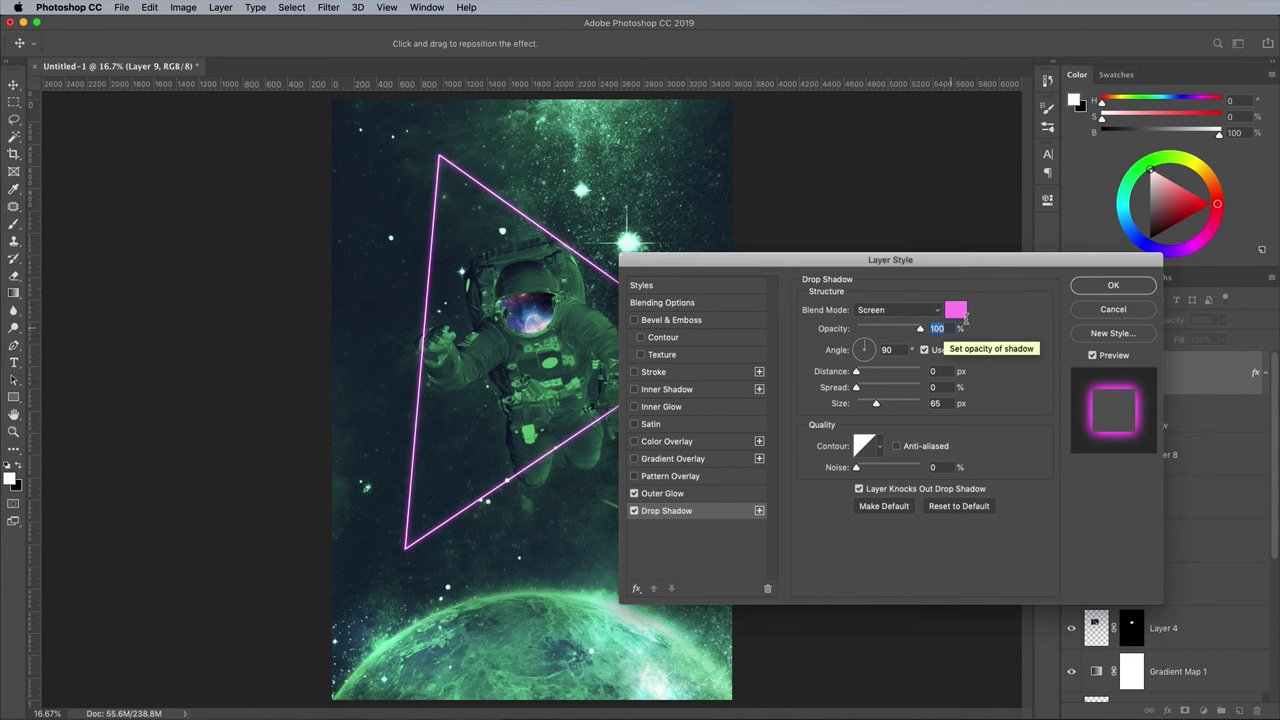
pyautogui.click(1110, 286)
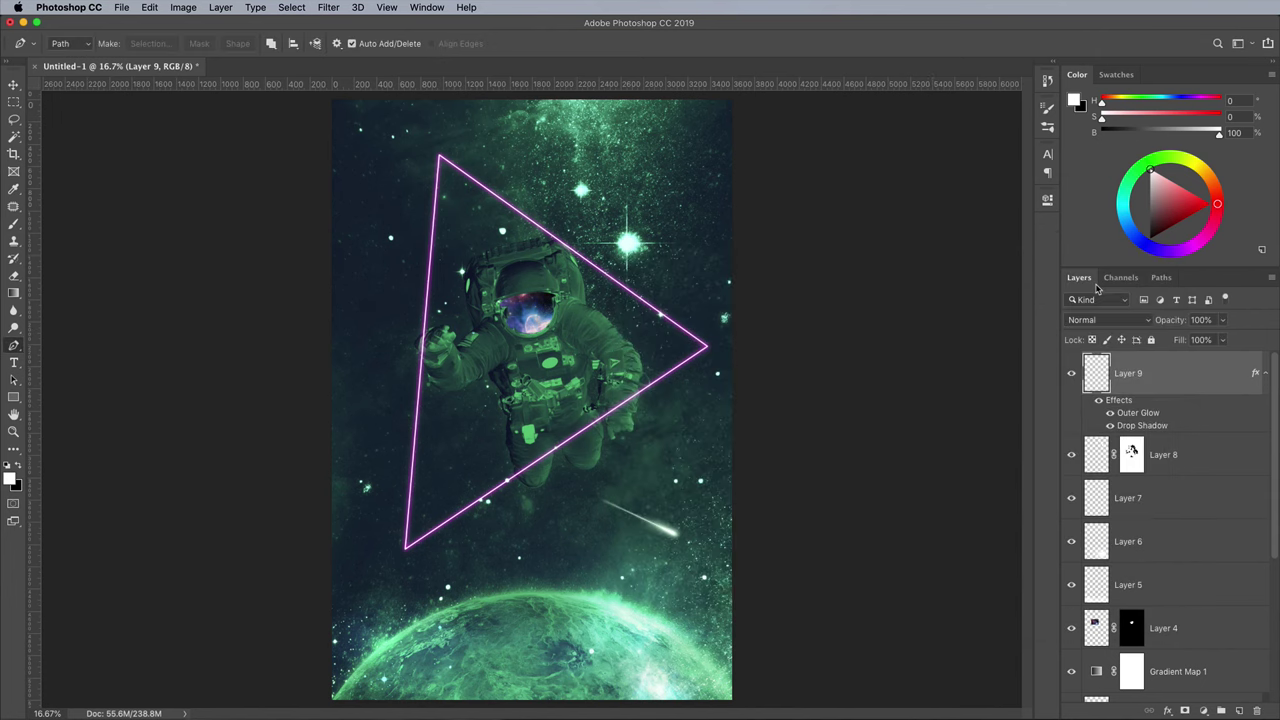
# Add a mask to Layer 9 and set the brush to 48% hardness.
pyautogui.click(1185, 708)
pyautogui.press('super+plus')
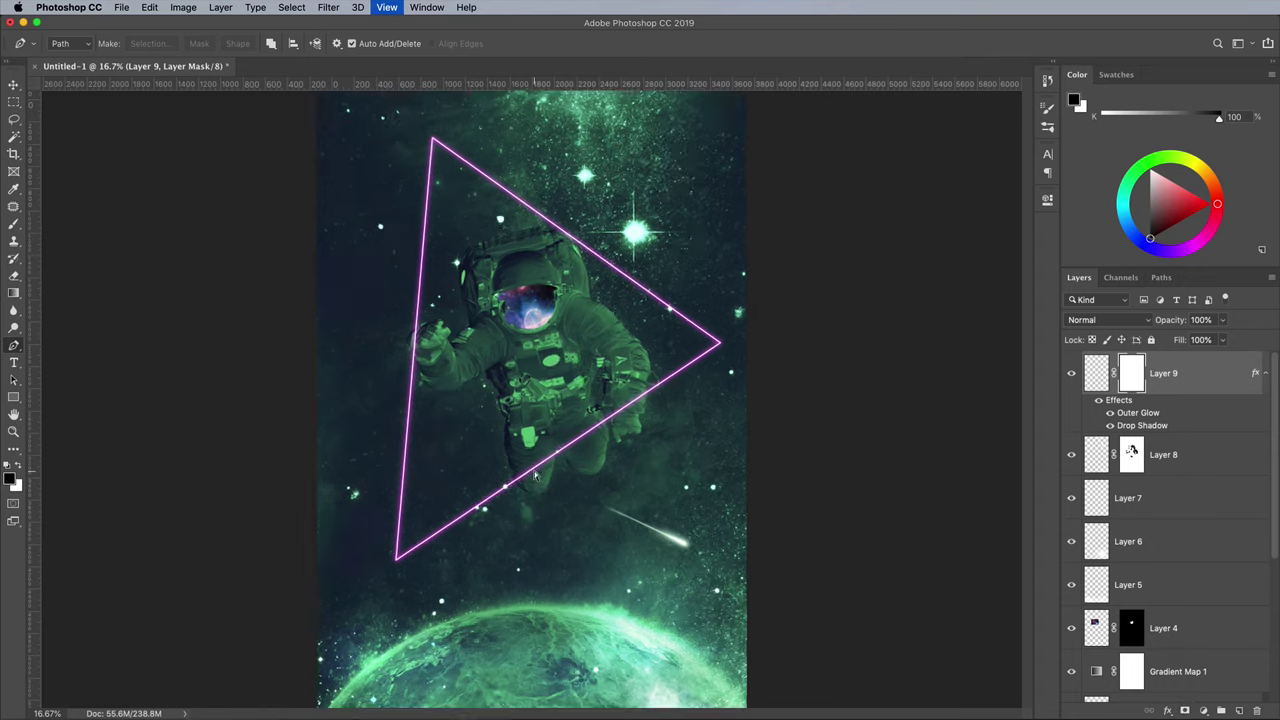
pyautogui.press('super+plus')
pyautogui.press('super+plus')
pyautogui.click(15, 222)
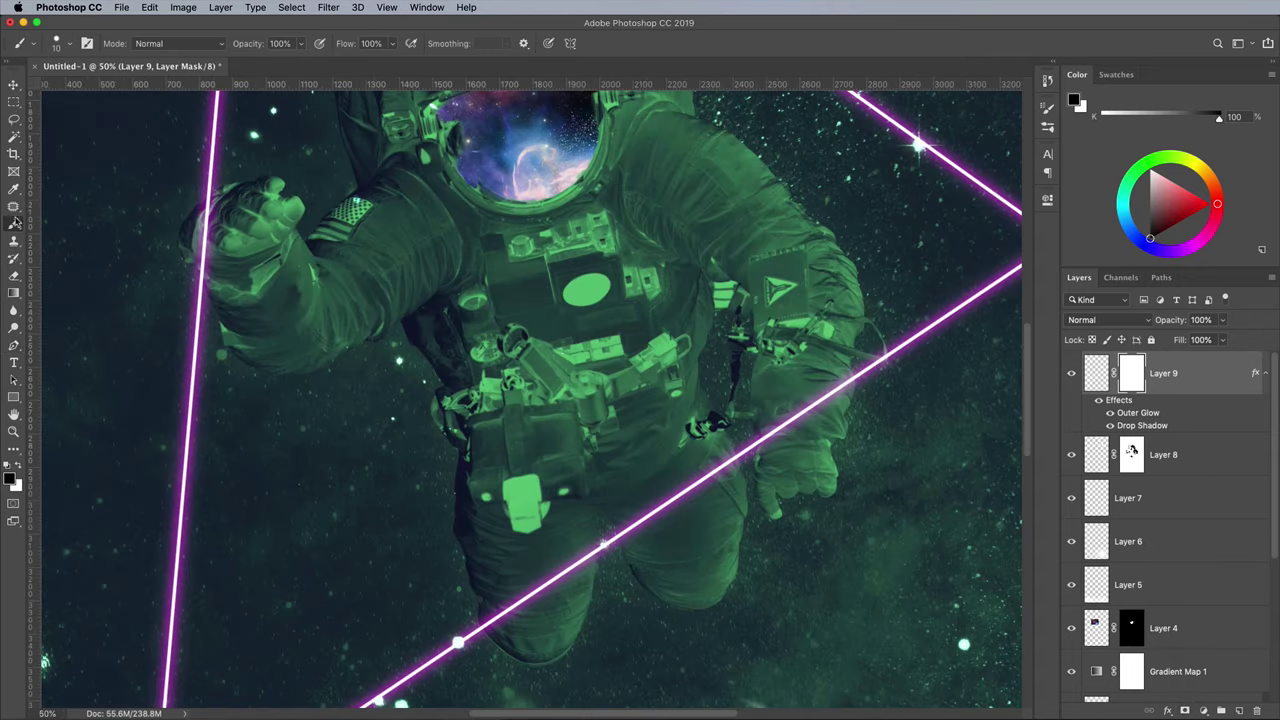
pyautogui.click(55, 45)
pyautogui.click(117, 117)
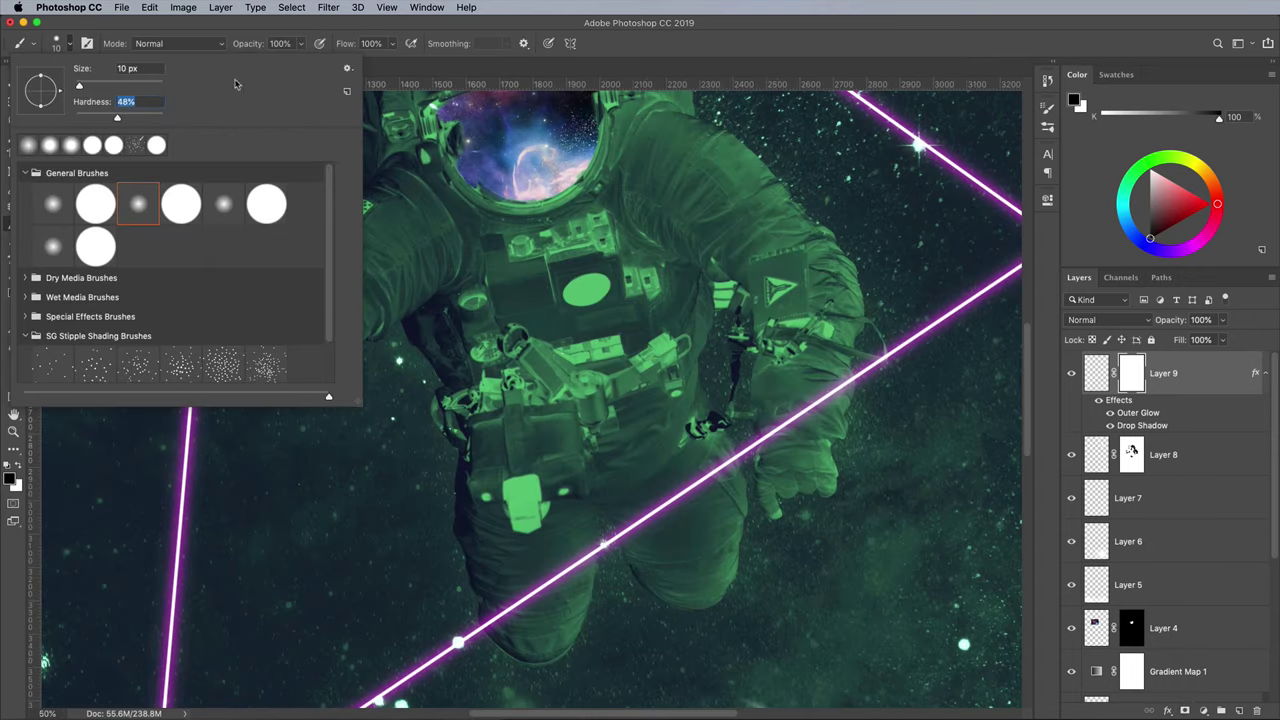
pyautogui.press('Return')
# Paint out the triangle where it crosses the raised hand and lower glove.
pyautogui.press('super+plus')
pyautogui.hscroll(-10, 462, 318)
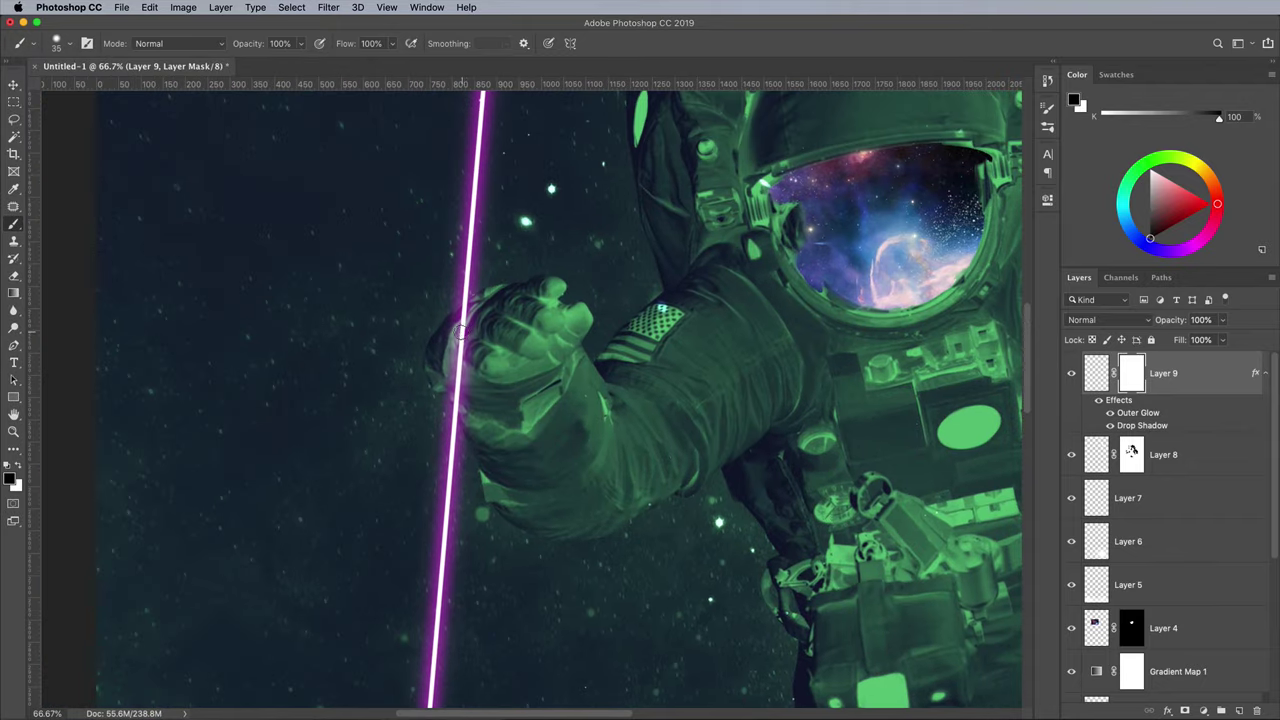
pyautogui.moveTo(466, 300); pyautogui.dragTo(452, 405)
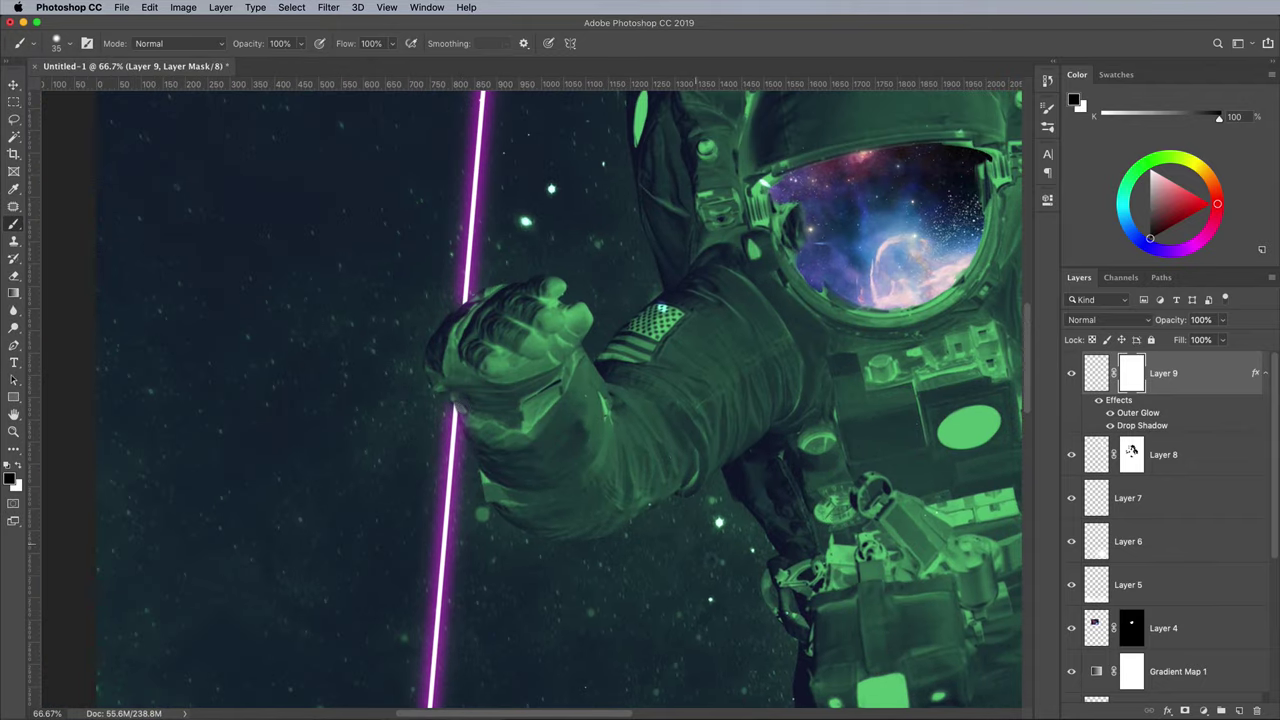
pyautogui.hscroll(10, 455, 405)
pyautogui.scroll(-5, 455, 405)
pyautogui.moveTo(678, 405); pyautogui.dragTo(800, 320)
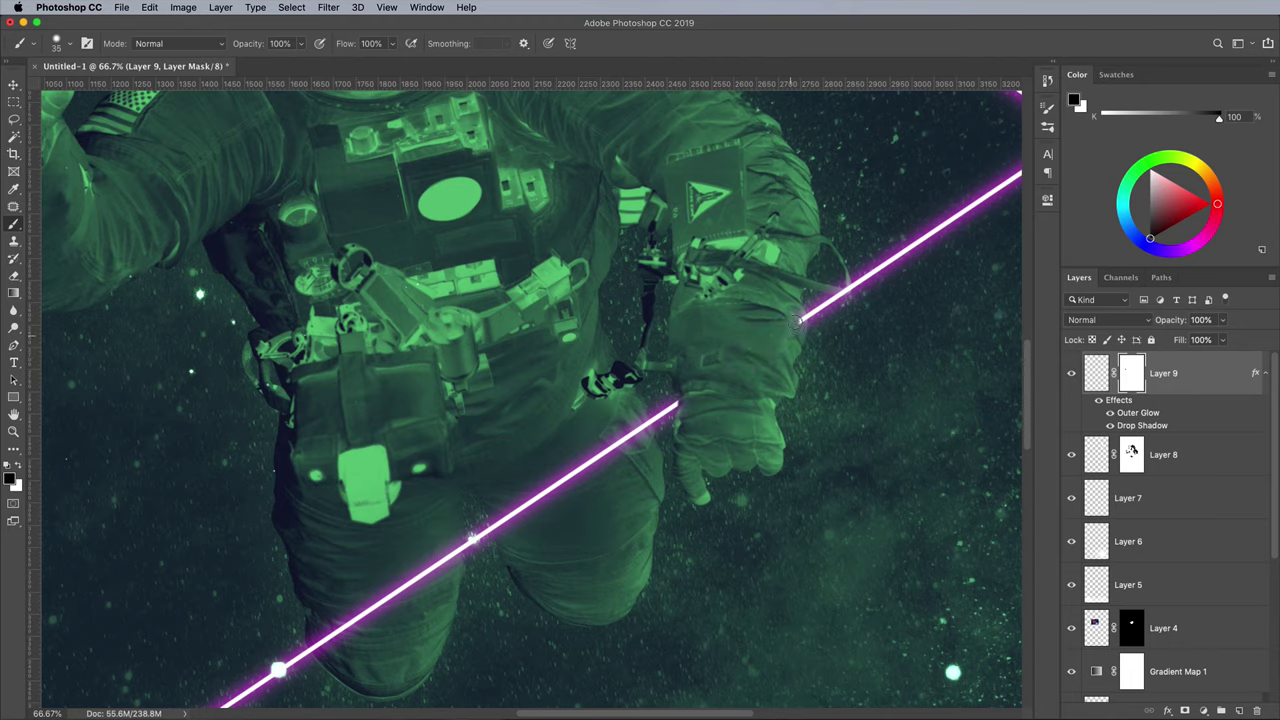
pyautogui.scroll(10, 800, 320)
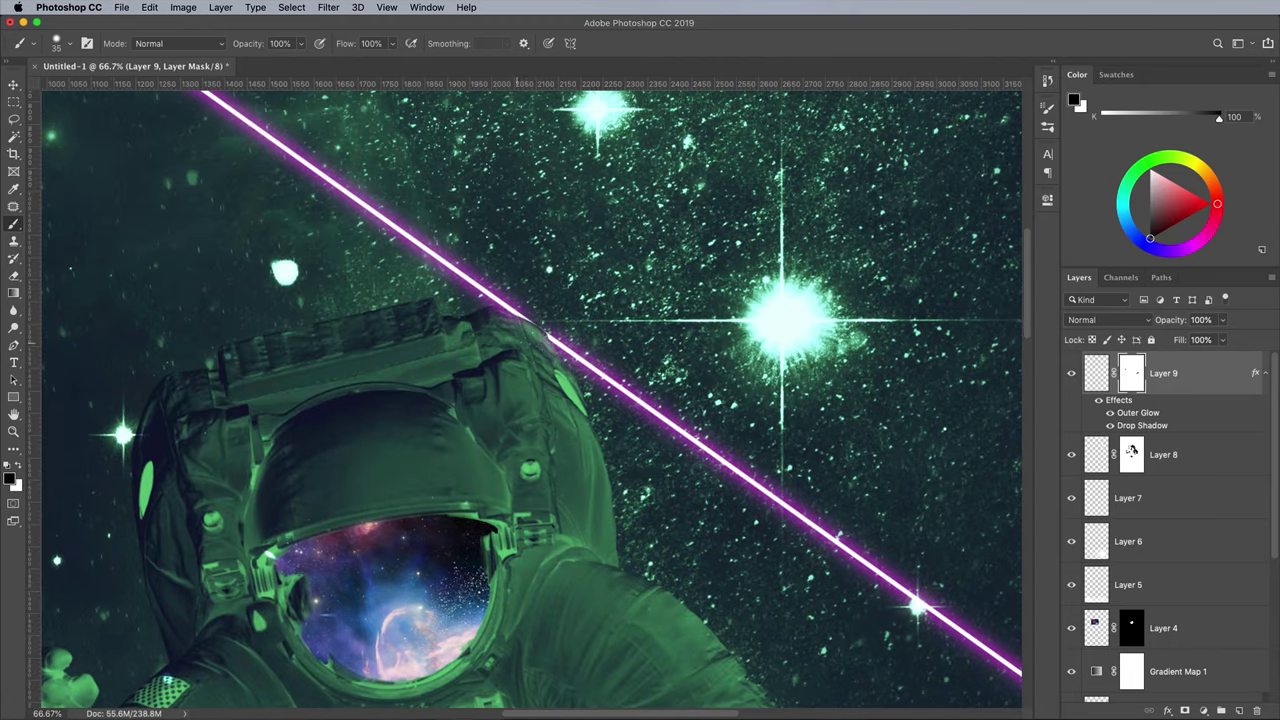
pyautogui.press('super+0')
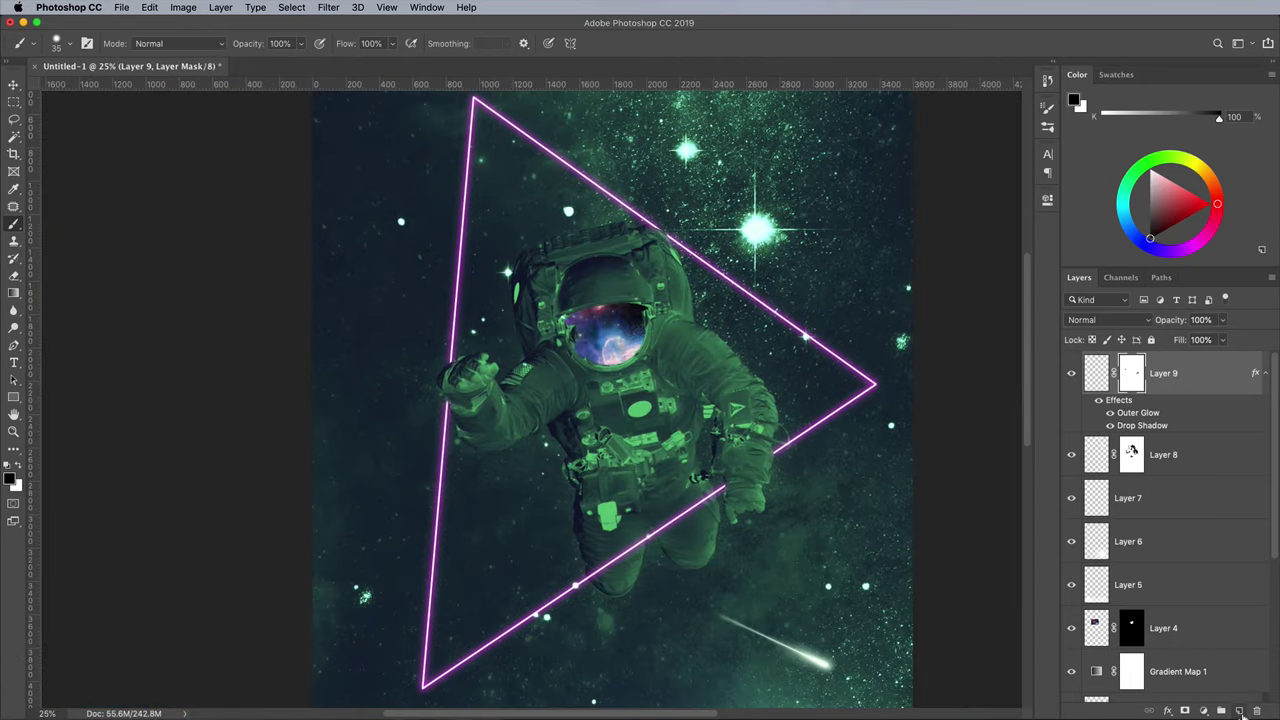
# Add a new layer and set the painting colour to pink sampled from the triangle's edge.
pyautogui.click(1240, 711)
pyautogui.press('x')
pyautogui.click(10, 479)
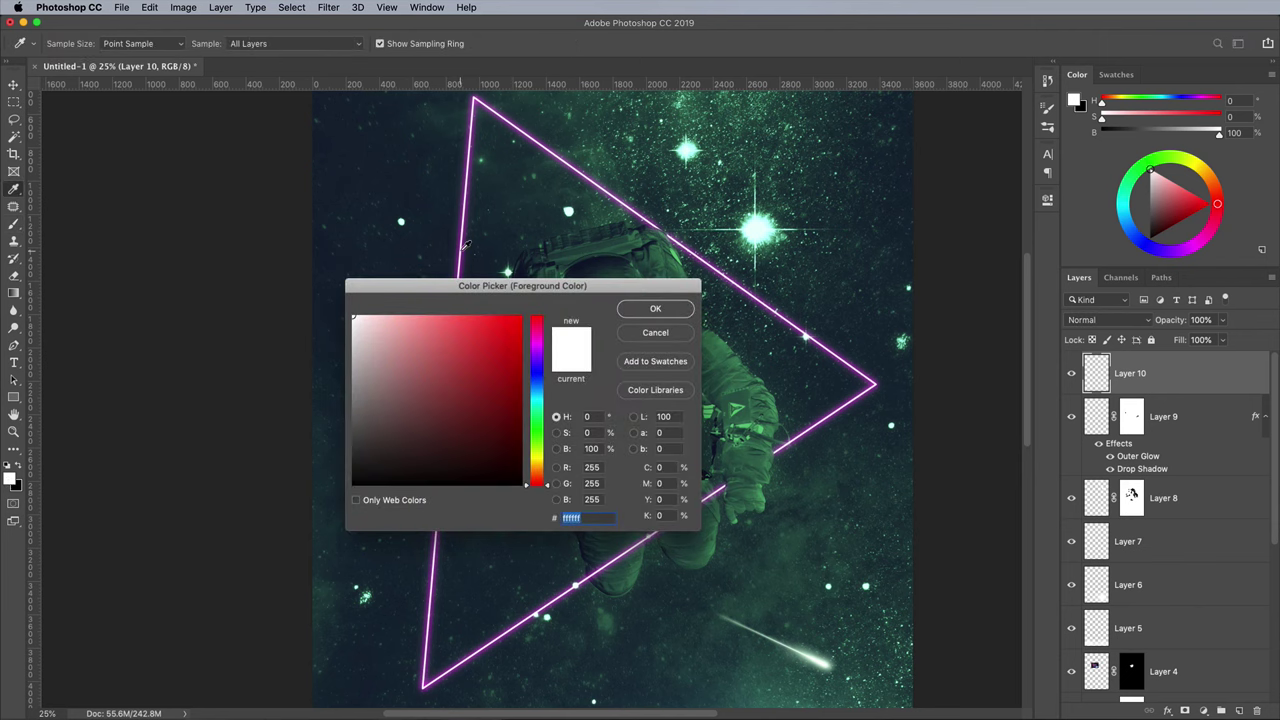
pyautogui.click(464, 245)
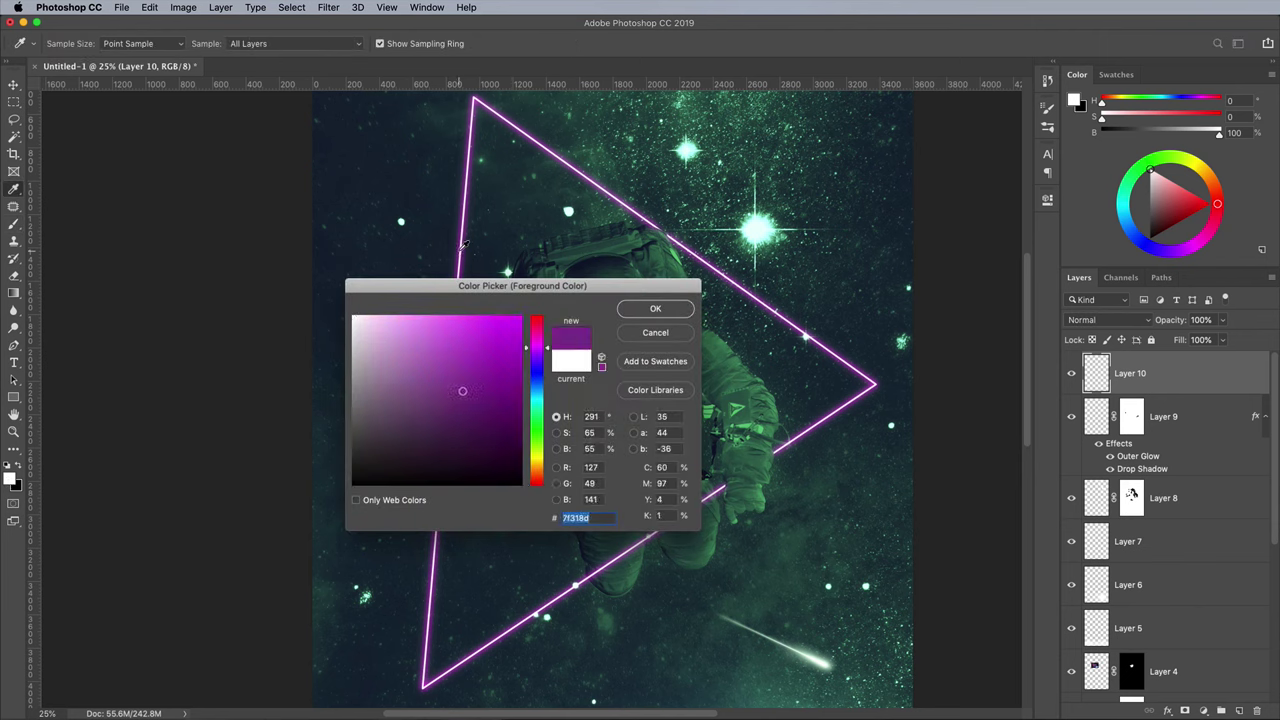
pyautogui.click(648, 308)
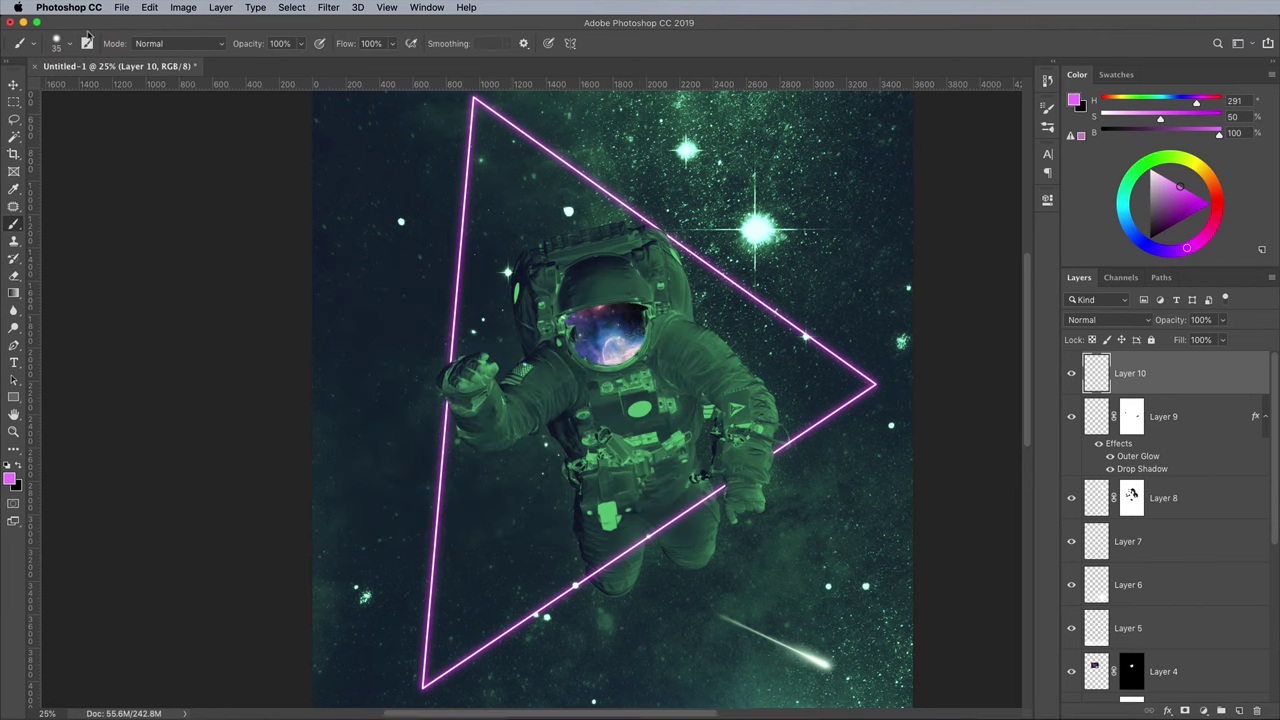
# Enlarge the brush to about 1300 px and paint soft pink dabs over the astronaut's helmet, arm, torso and legs.
pyautogui.click(60, 46)
pyautogui.click(616, 49)
pyautogui.click(60, 46)
pyautogui.click(606, 307)
pyautogui.press(']')
pyautogui.press(']')
pyautogui.press(']')
pyautogui.press(']')
pyautogui.press(']')
pyautogui.press(']')
pyautogui.press(']')
pyautogui.press(']')
pyautogui.press(']')
pyautogui.press(']')
pyautogui.press(']')
pyautogui.press(']')
pyautogui.press(']')
pyautogui.press(']')
pyautogui.click(457, 365)
pyautogui.click(528, 243)
pyautogui.click(625, 245)
pyautogui.click(705, 482)
pyautogui.click(600, 508)
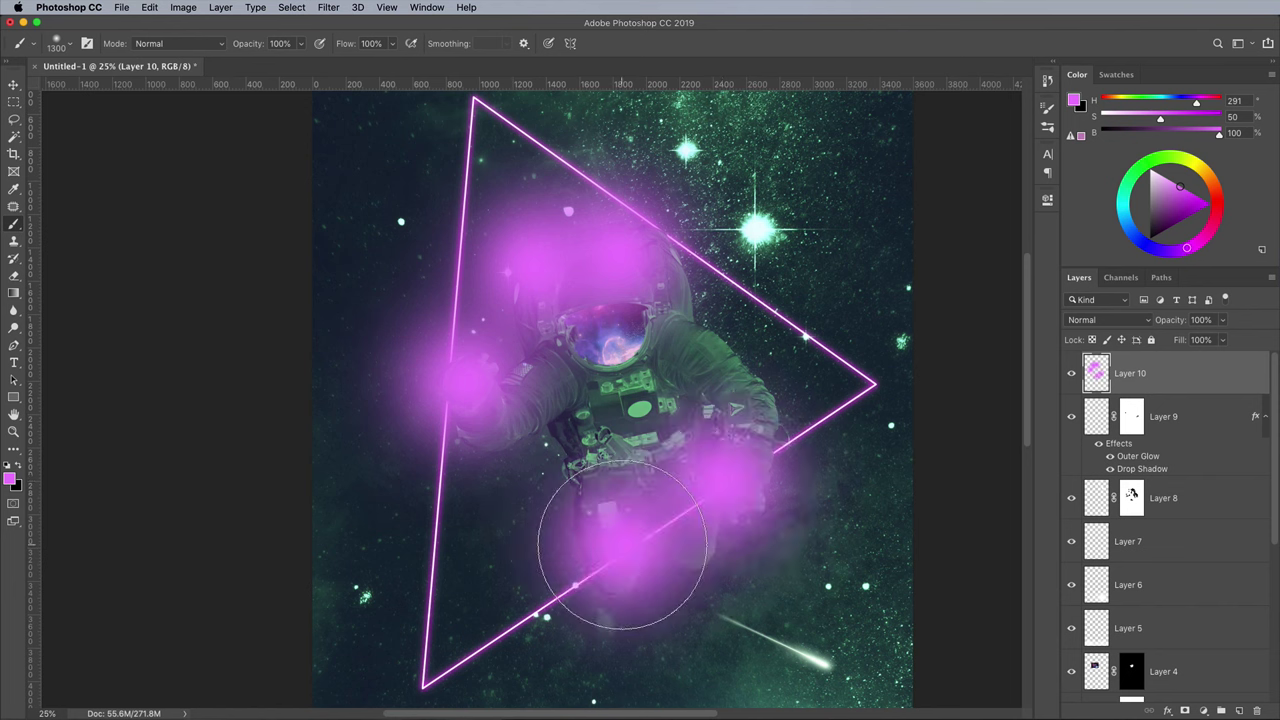
pyautogui.click(671, 525)
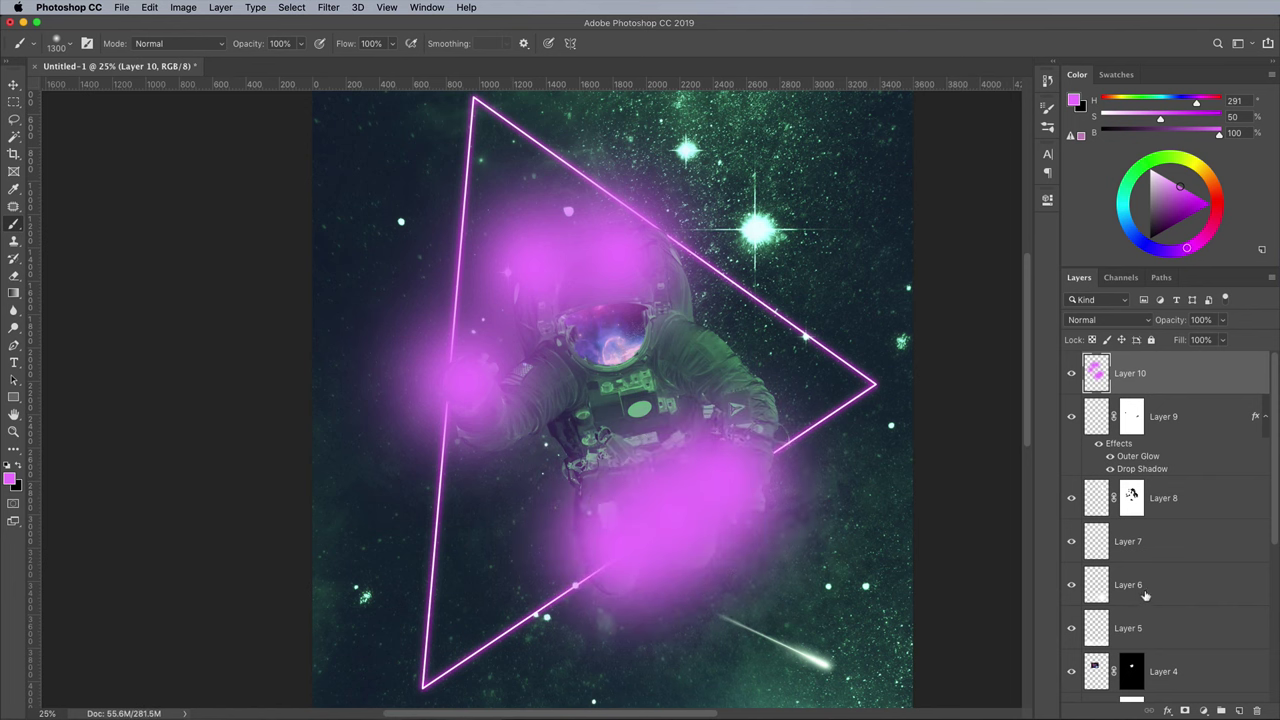
# Clip the pink layer to the astronaut's outline.
pyautogui.scroll(-5, 1096, 600)
pyautogui.keyDown('ctrl'); pyautogui.click(1096, 600); pyautogui.keyUp('ctrl')
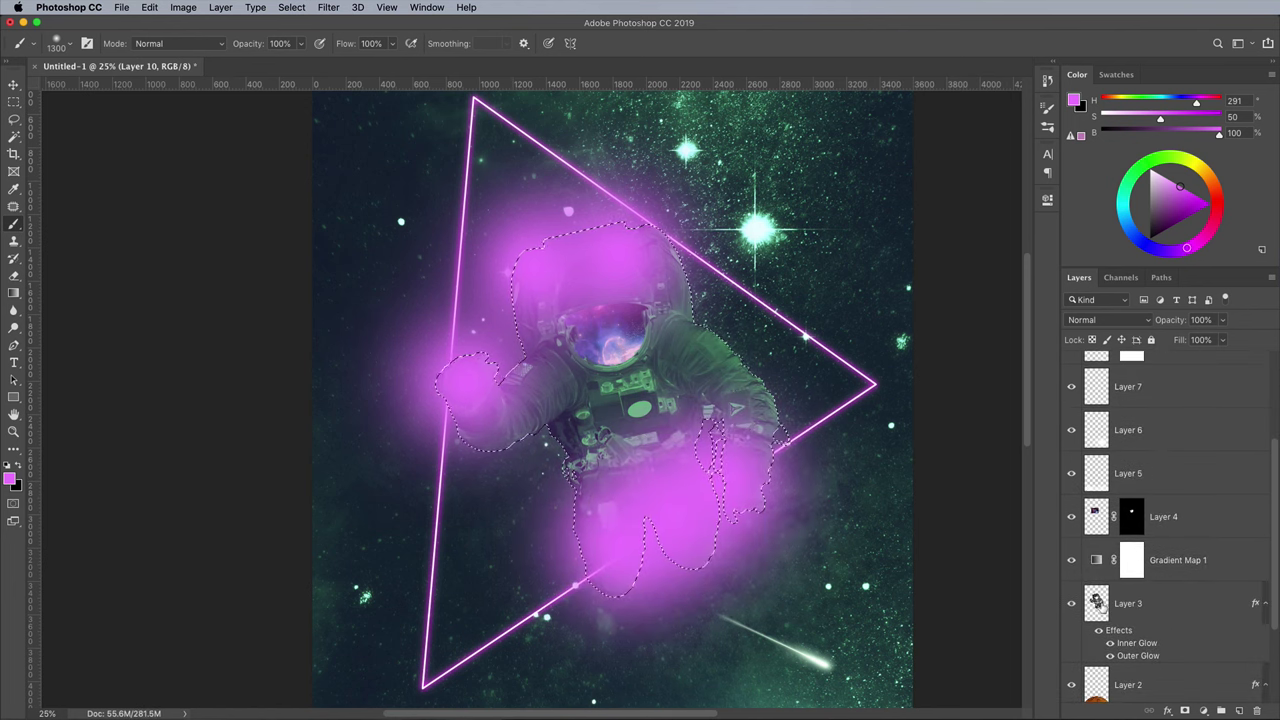
pyautogui.scroll(5, 1150, 520)
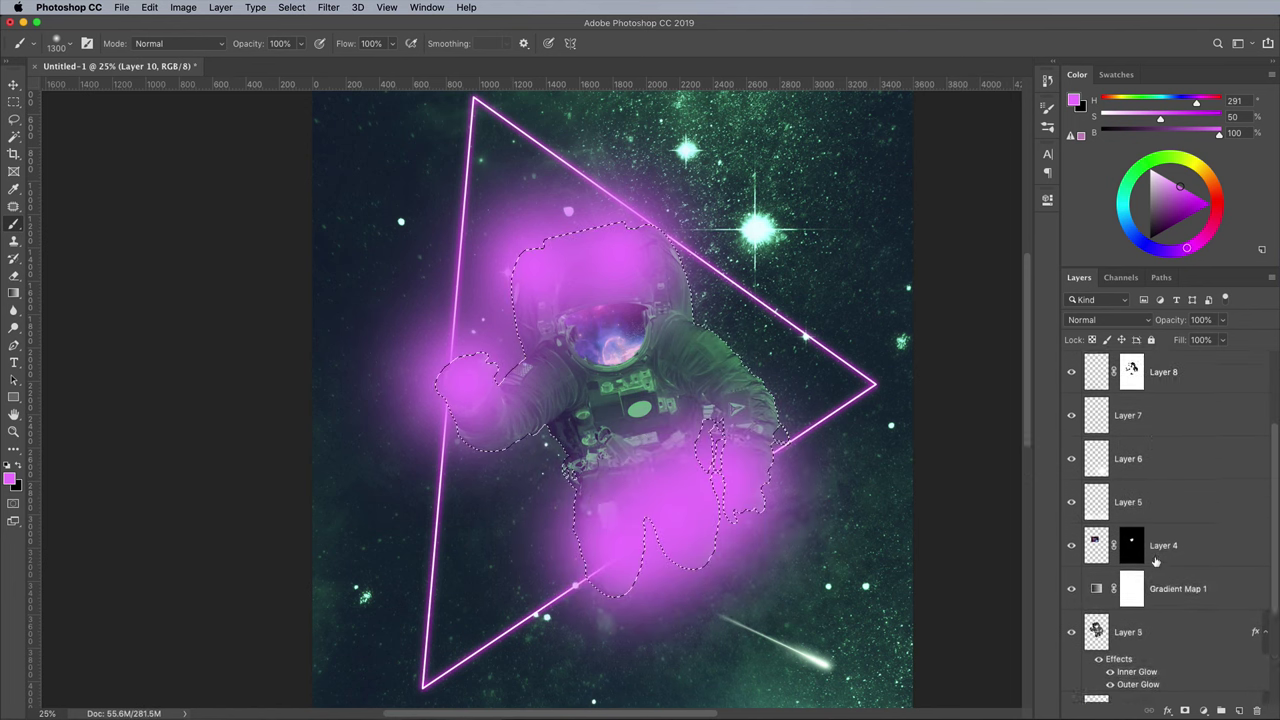
pyautogui.click(1183, 710)
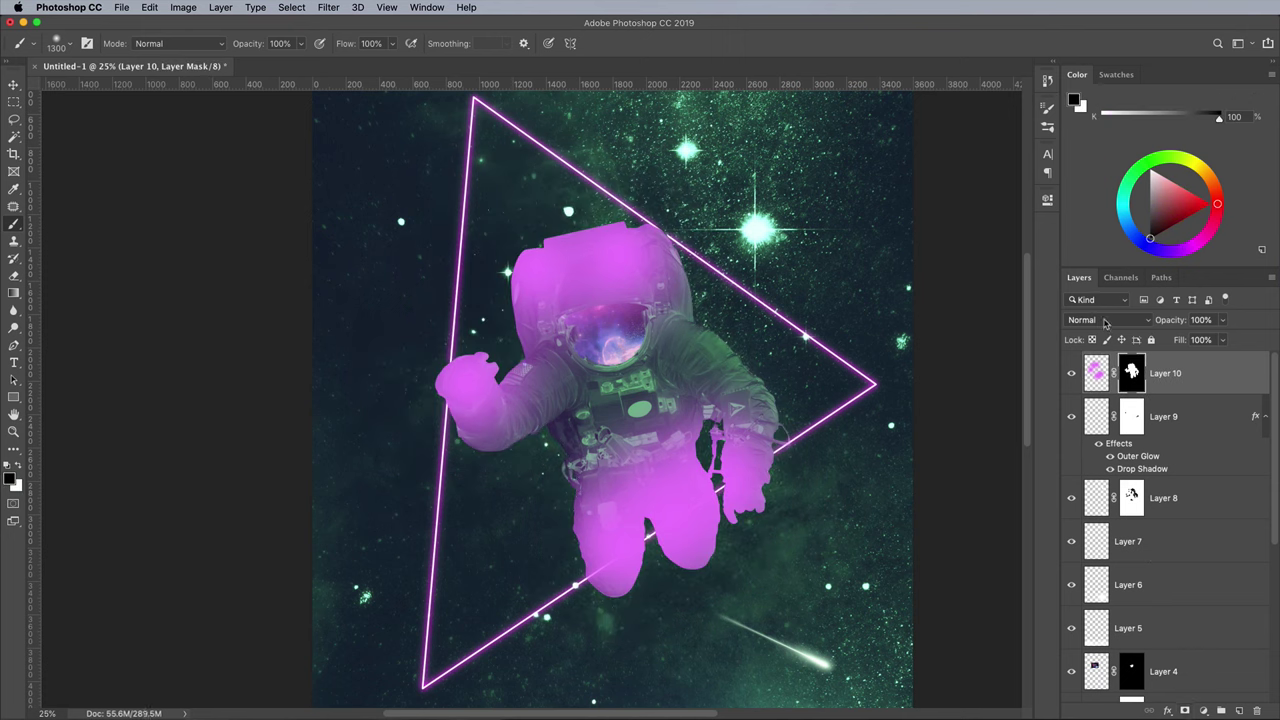
# Blend the magenta wash as Color Dodge at 10% opacity.
pyautogui.click(1105, 321)
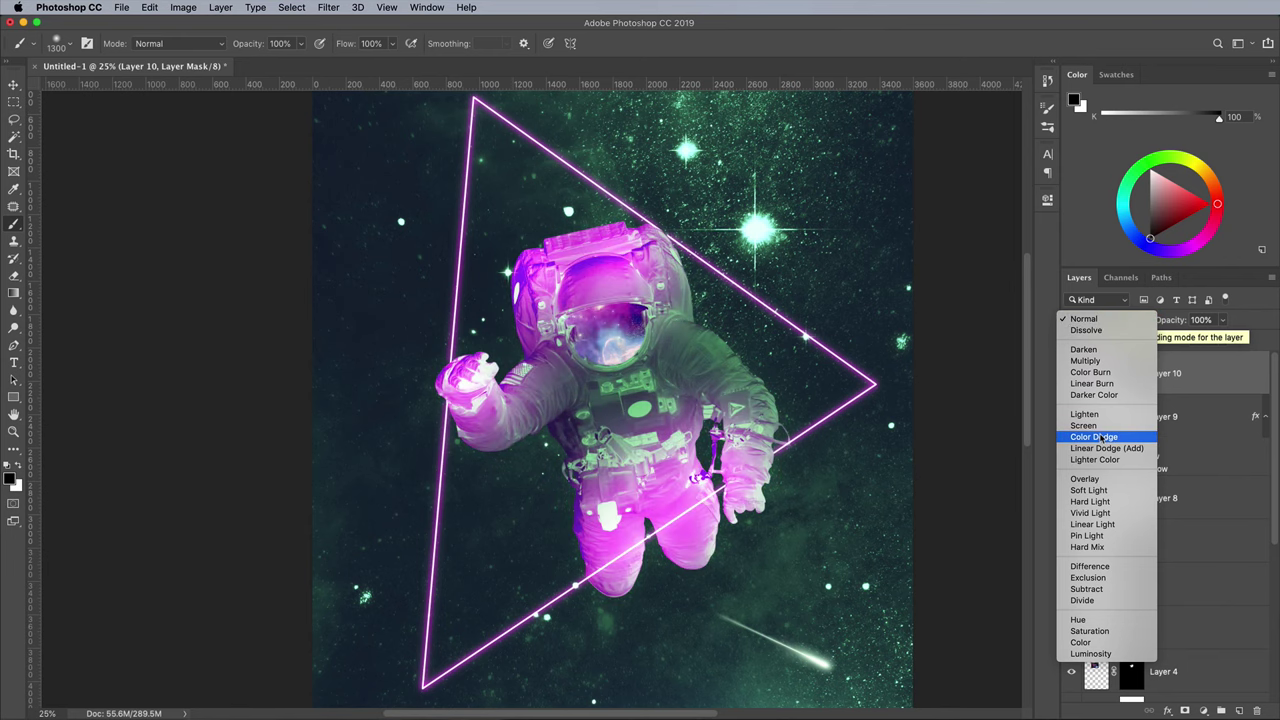
pyautogui.click(1094, 437)
pyautogui.click(1196, 320)
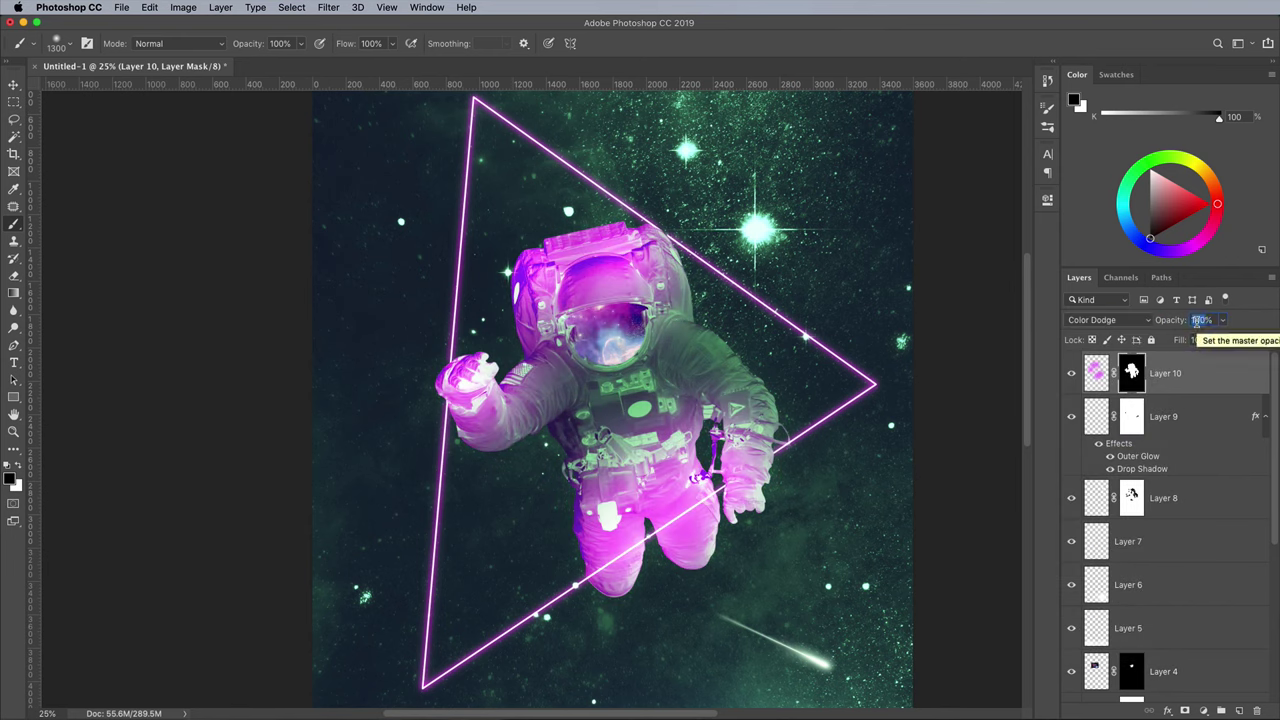
pyautogui.write('10')
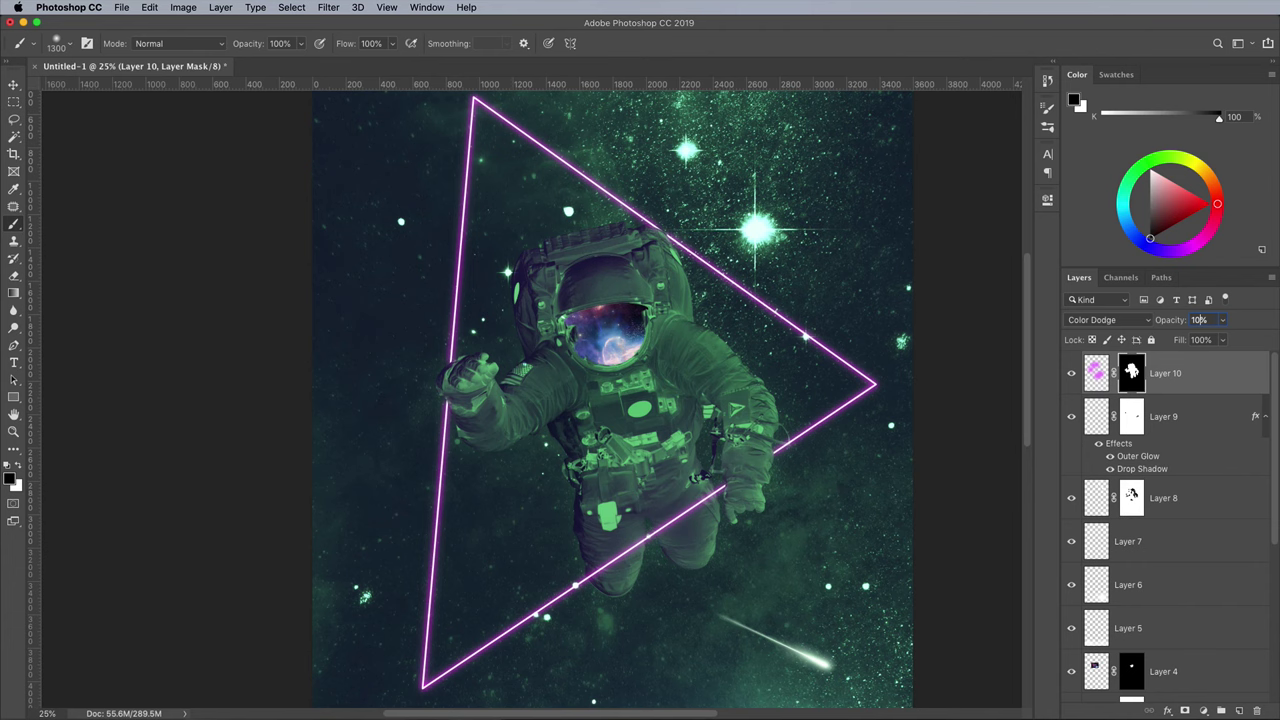
# On a new layer, paint soft light-blue #7fc3ff dabs over the astronaut's helmet.
pyautogui.press('super+shift+alt+n')
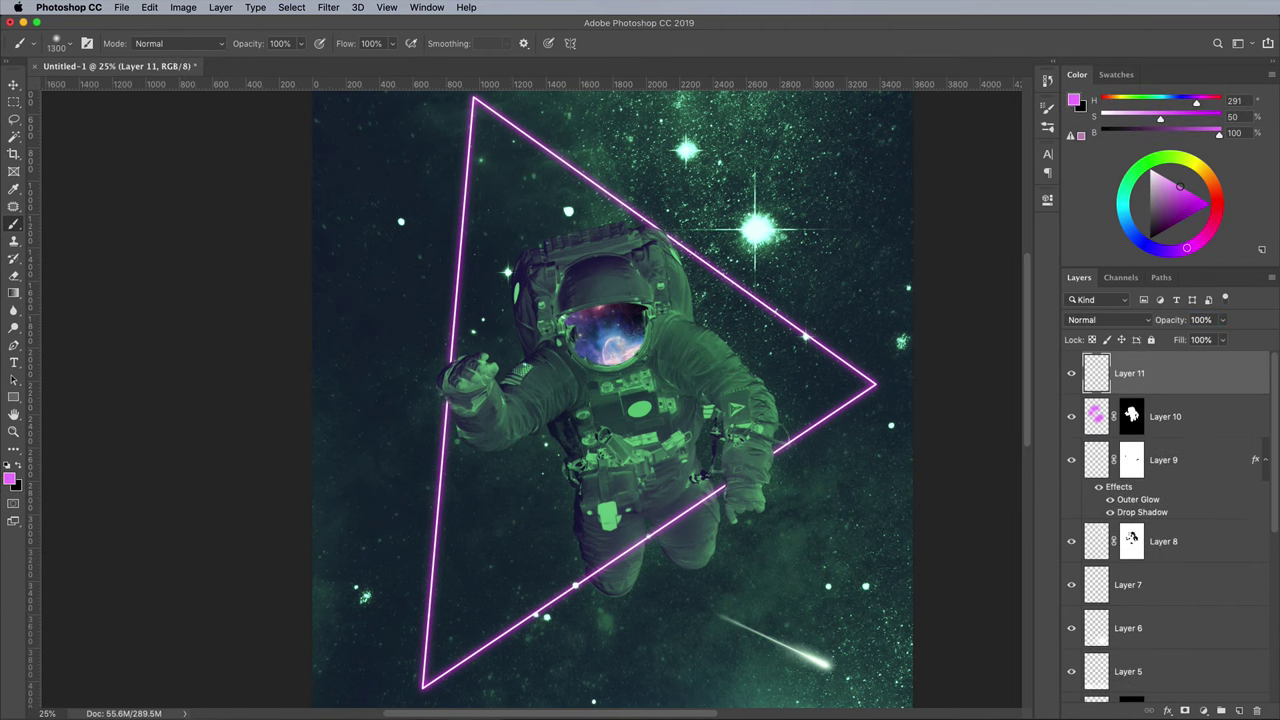
pyautogui.click(10, 480)
pyautogui.write('7fc3ff')
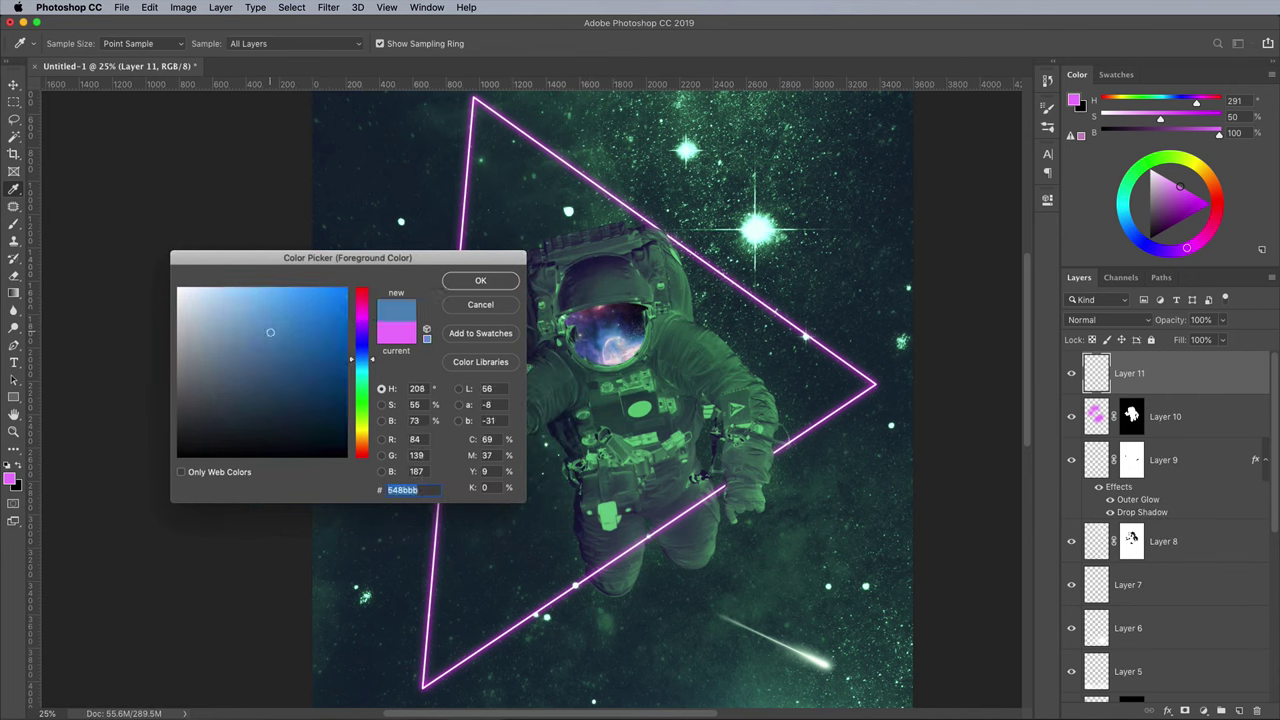
pyautogui.press('Return')
pyautogui.press('b')
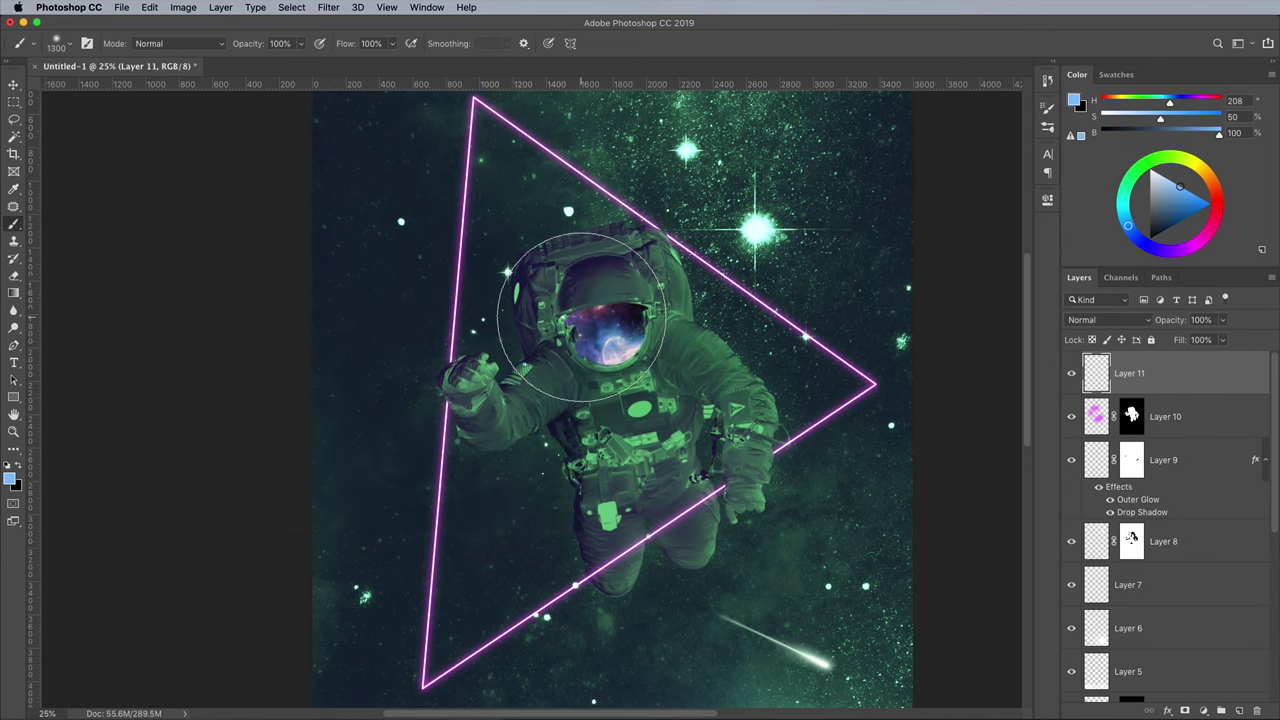
pyautogui.click(578, 319)
pyautogui.click(627, 333)
pyautogui.click(600, 350)
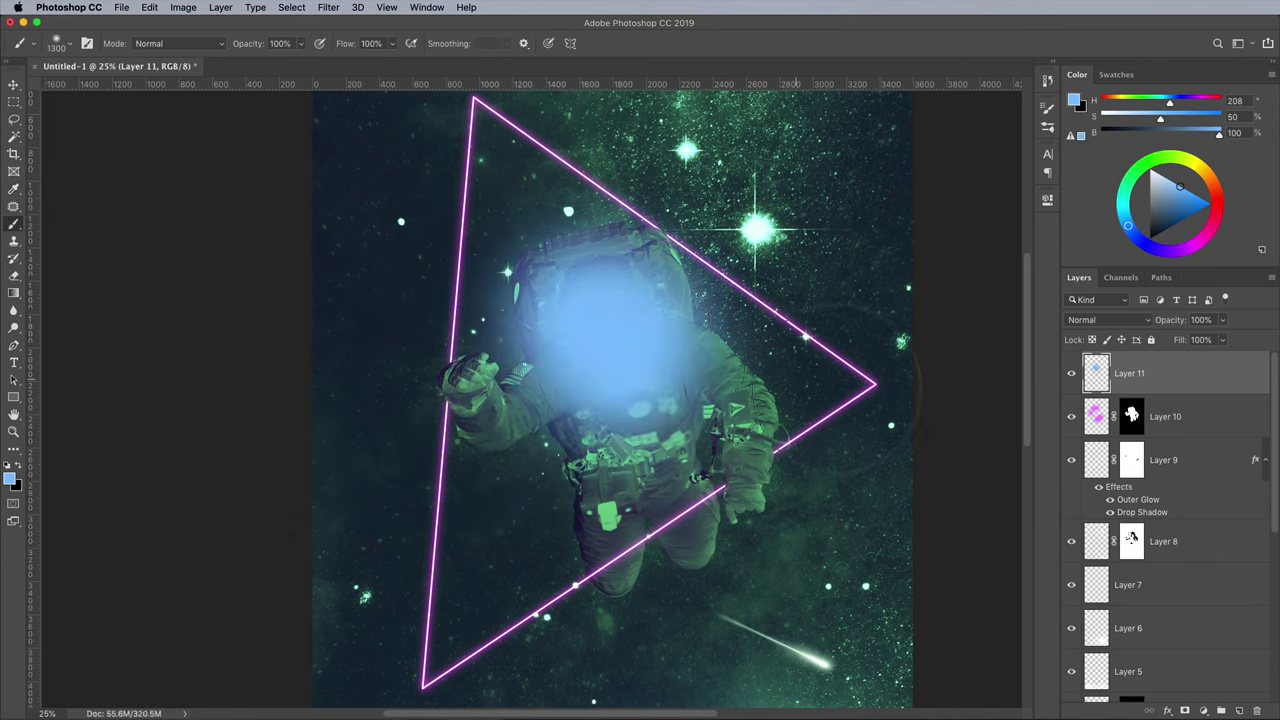
# Mask the blue glow to the astronaut's outline and remove it from the visor.
pyautogui.scroll(-5, 1168, 527)
pyautogui.scroll(-1, 1168, 527)
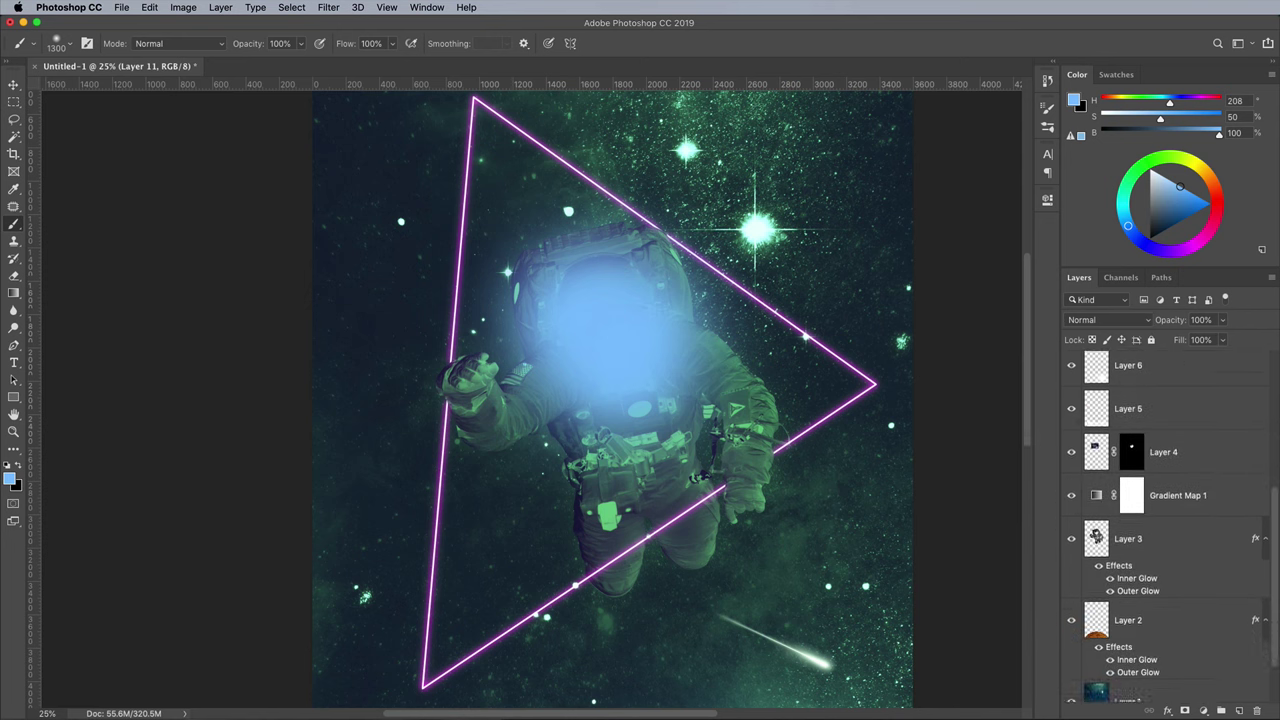
pyautogui.keyDown('ctrl'); pyautogui.click(1096, 545); pyautogui.keyUp('ctrl')
pyautogui.scroll(8, 1130, 537)
pyautogui.hotkey('ctrl', 'shift', 'm')
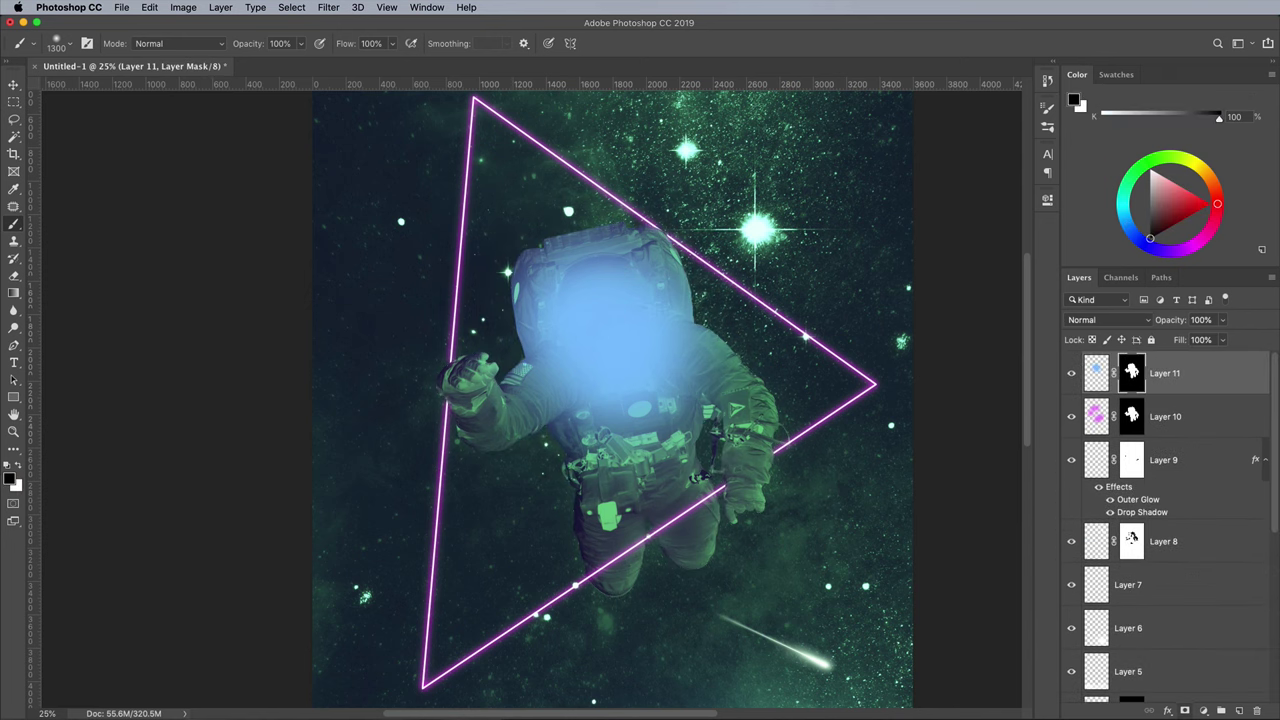
pyautogui.scroll(-5, 1168, 527)
pyautogui.keyDown('ctrl'); pyautogui.click(1096, 529); pyautogui.keyUp('ctrl')
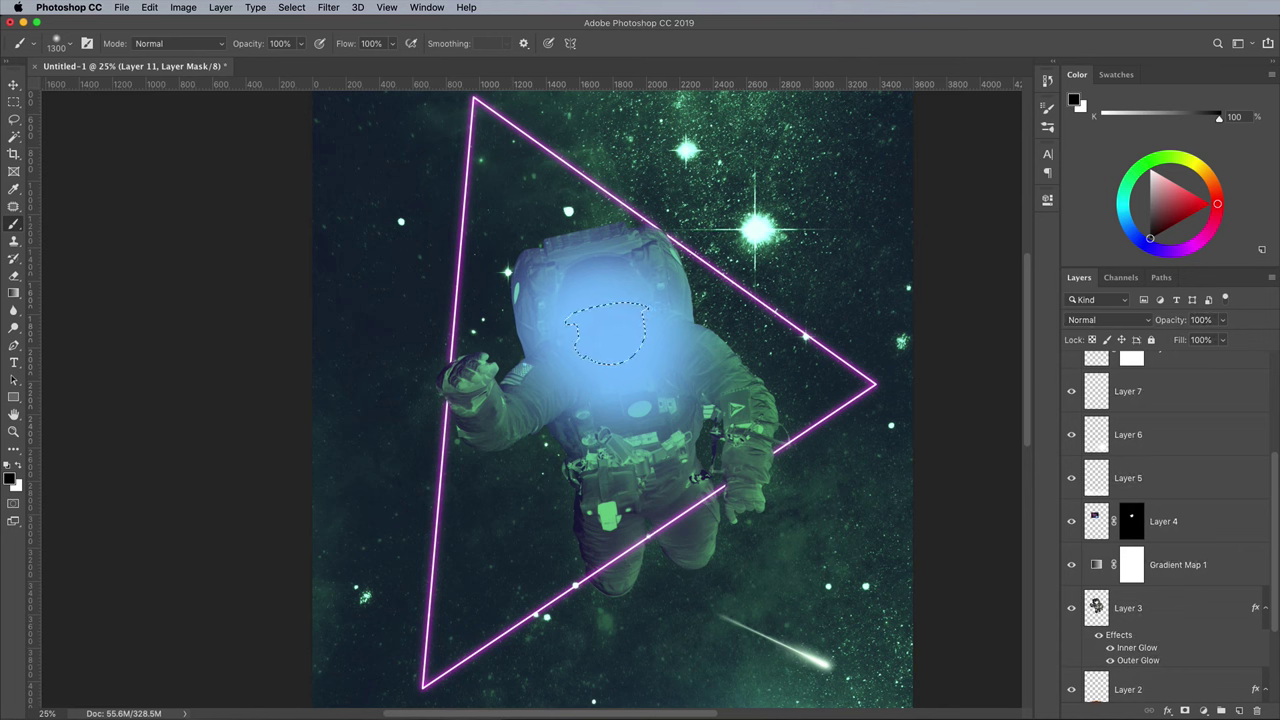
pyautogui.scroll(6, 1168, 527)
pyautogui.hotkey('alt', 'BackSpace')
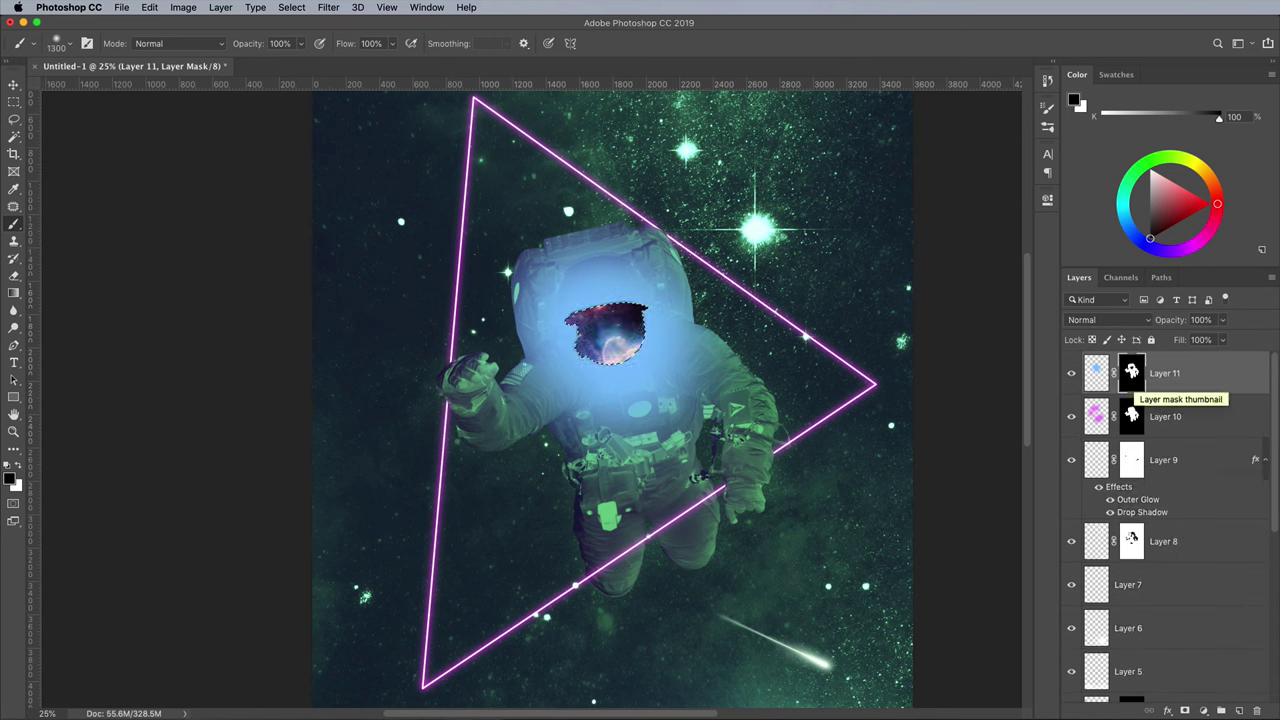
# Blend the blue glow as Soft Light at 30% opacity.
pyautogui.click(1108, 320)
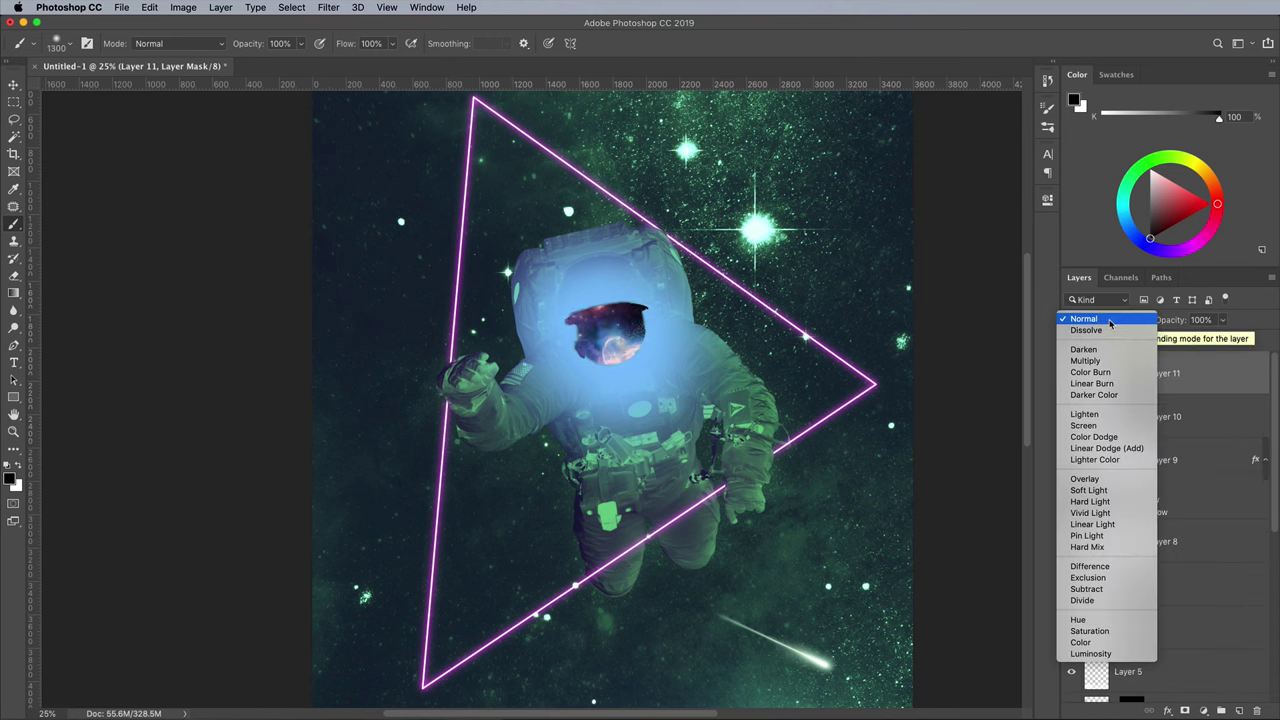
pyautogui.click(1089, 490)
pyautogui.click(1222, 320)
pyautogui.moveTo(1220, 341); pyautogui.dragTo(1180, 340)
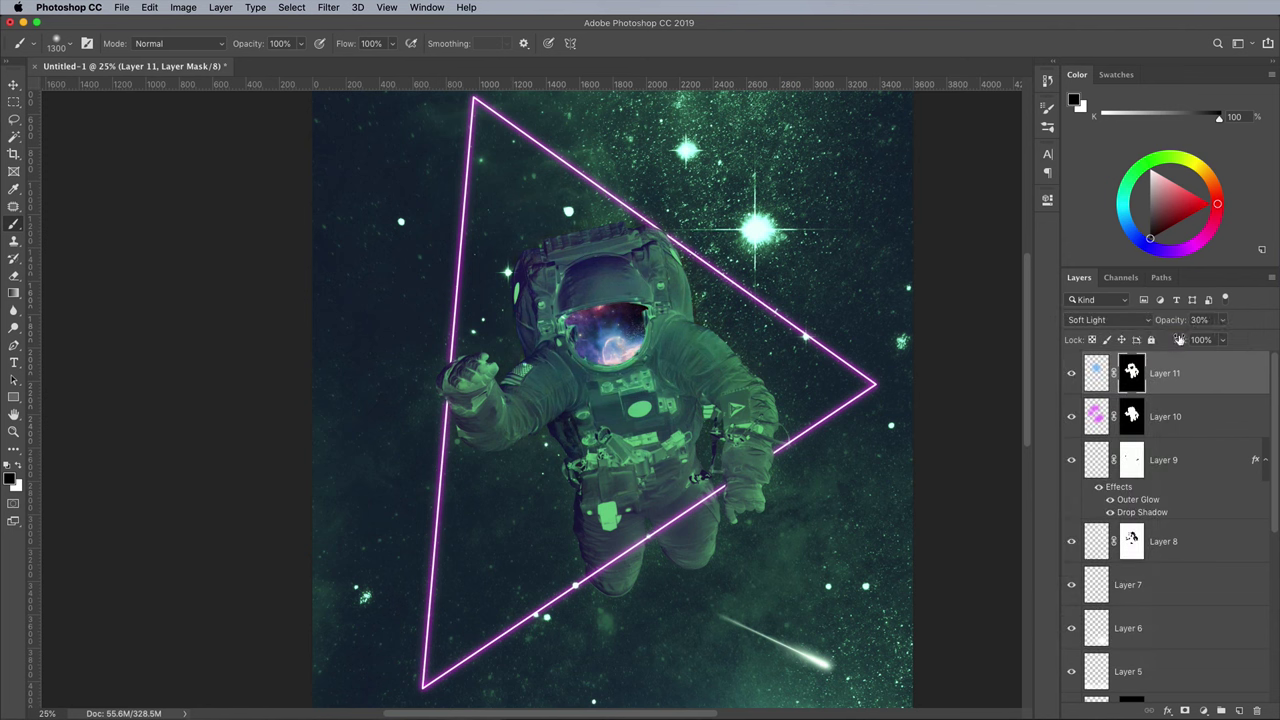
# On a new layer, paint a light-blue wash with a ~4000 px brush, set to Linear Light at 5%.
pyautogui.click(1239, 710)
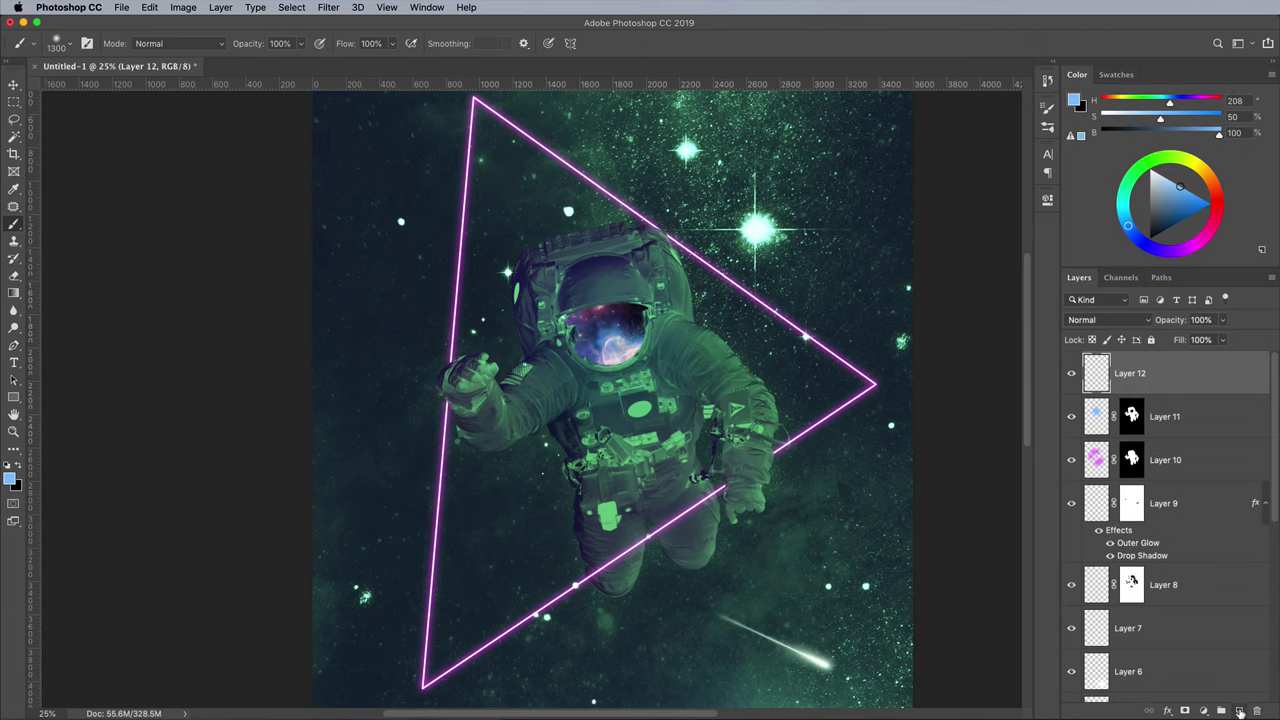
pyautogui.press('super+minus')
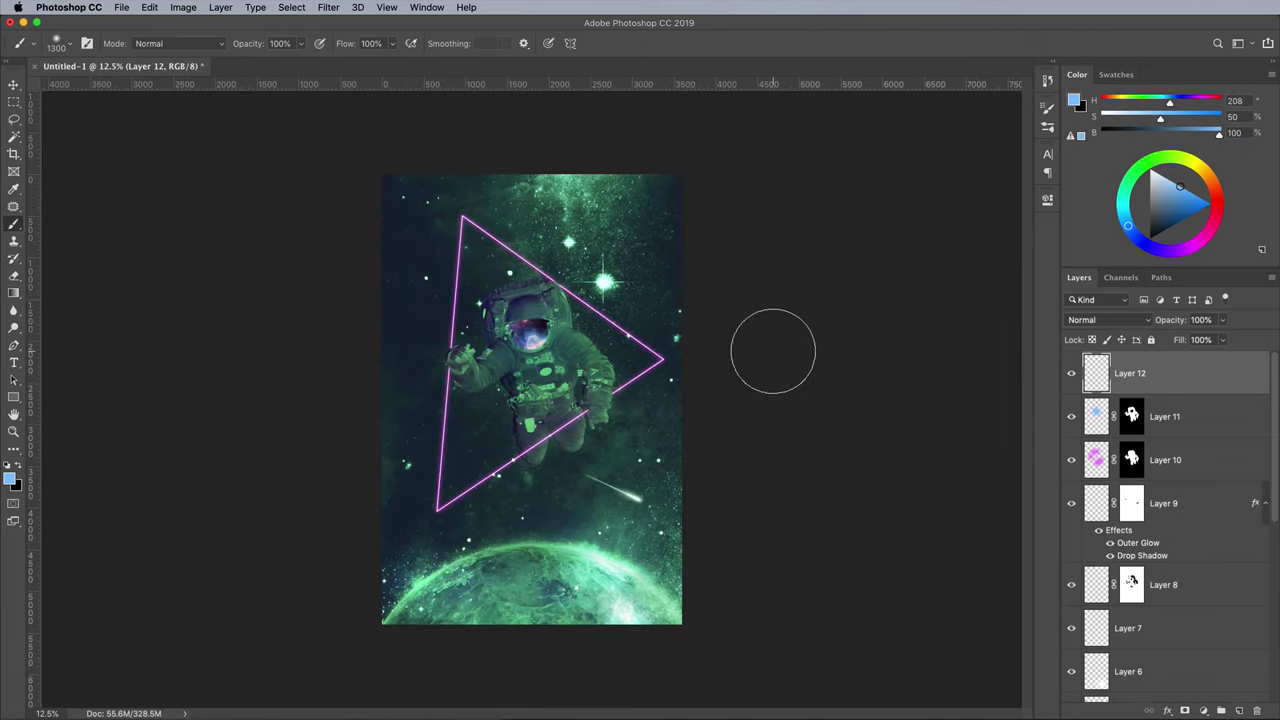
pyautogui.press(']')
pyautogui.press(']')
pyautogui.press(']')
pyautogui.press(']')
pyautogui.press(']')
pyautogui.press(']')
pyautogui.press(']')
pyautogui.press(']')
pyautogui.press(']')
pyautogui.press(']')
pyautogui.press(']')
pyautogui.press(']')
pyautogui.press(']')
pyautogui.press(']')
pyautogui.press(']')
pyautogui.press(']')
pyautogui.press(']')
pyautogui.press(']')
pyautogui.press(']')
pyautogui.press(']')
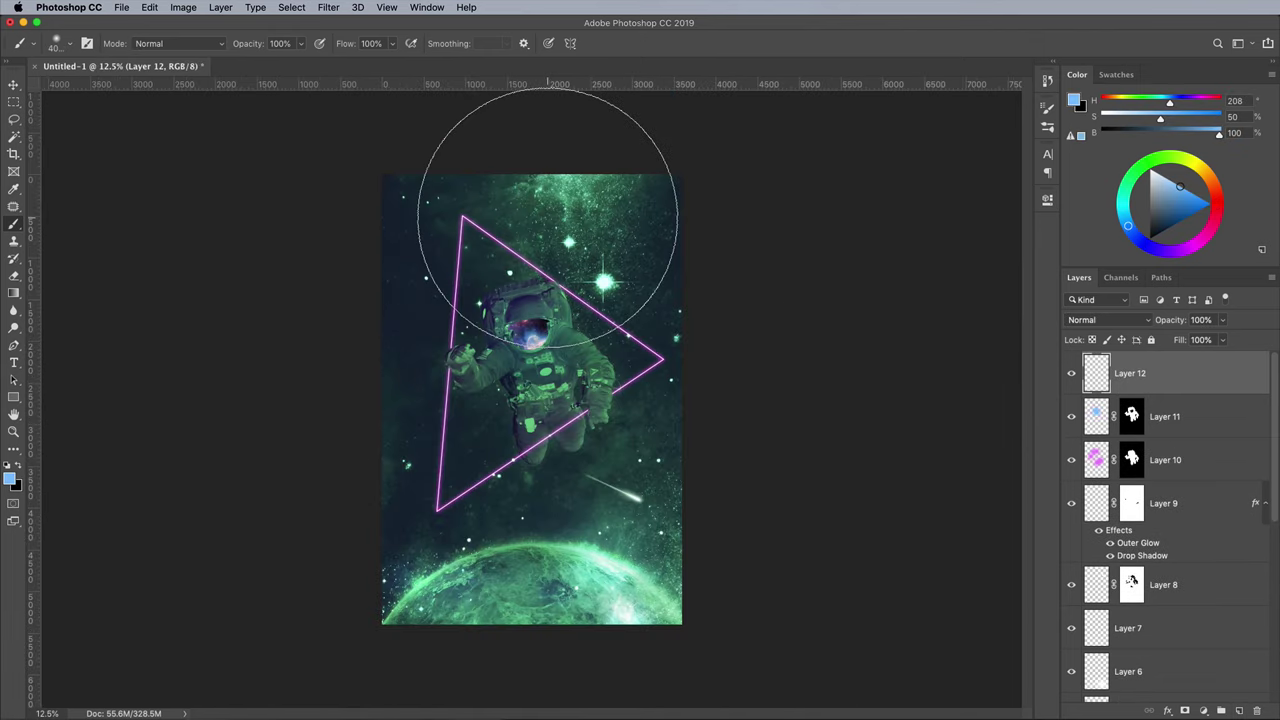
pyautogui.moveTo(548, 218)
pyautogui.mouseDown()
pyautogui.moveTo(543, 114)
pyautogui.moveTo(729, 371)
pyautogui.moveTo(715, 415)
pyautogui.mouseUp()
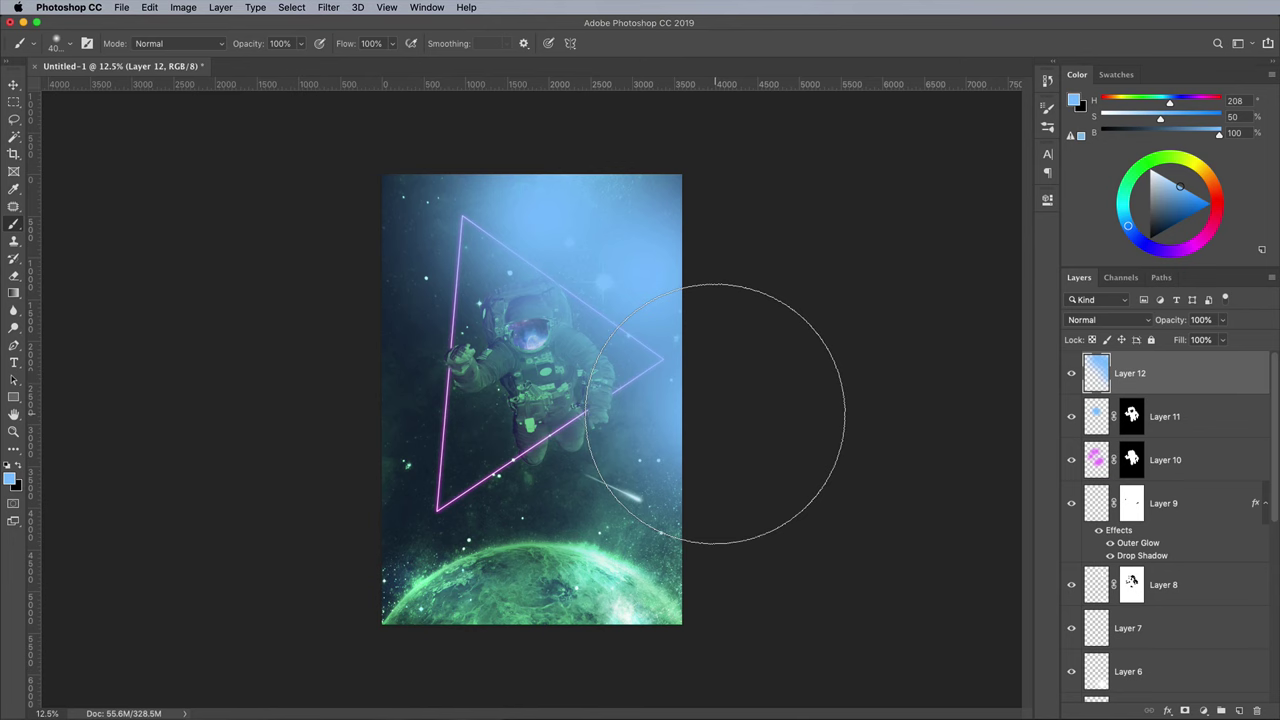
pyautogui.click(1130, 320)
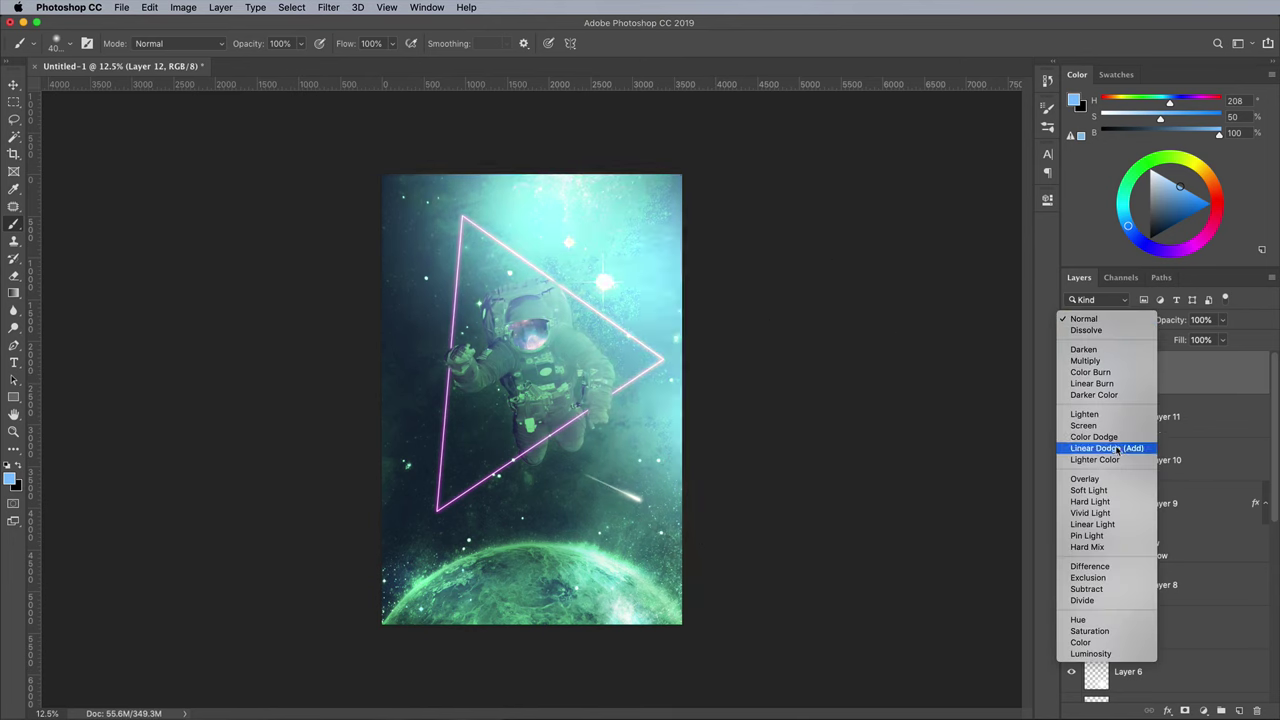
pyautogui.click(1100, 524)
pyautogui.click(1201, 319)
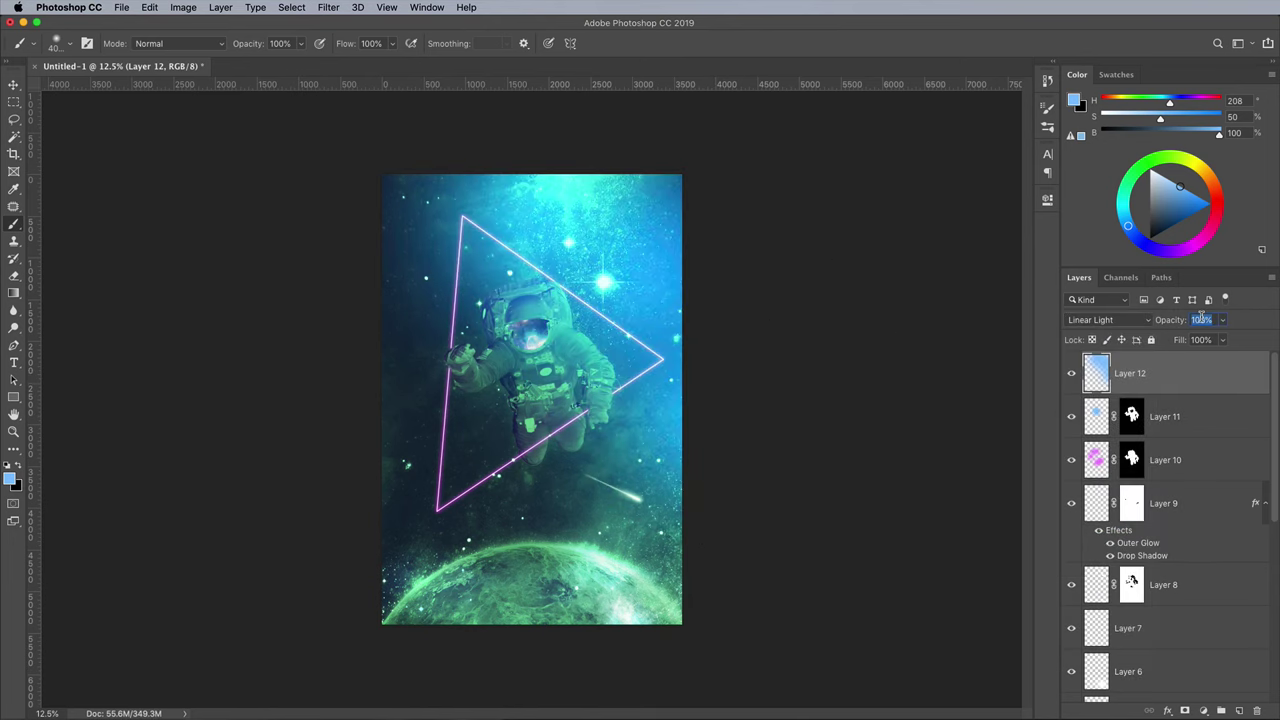
pyautogui.write('5')
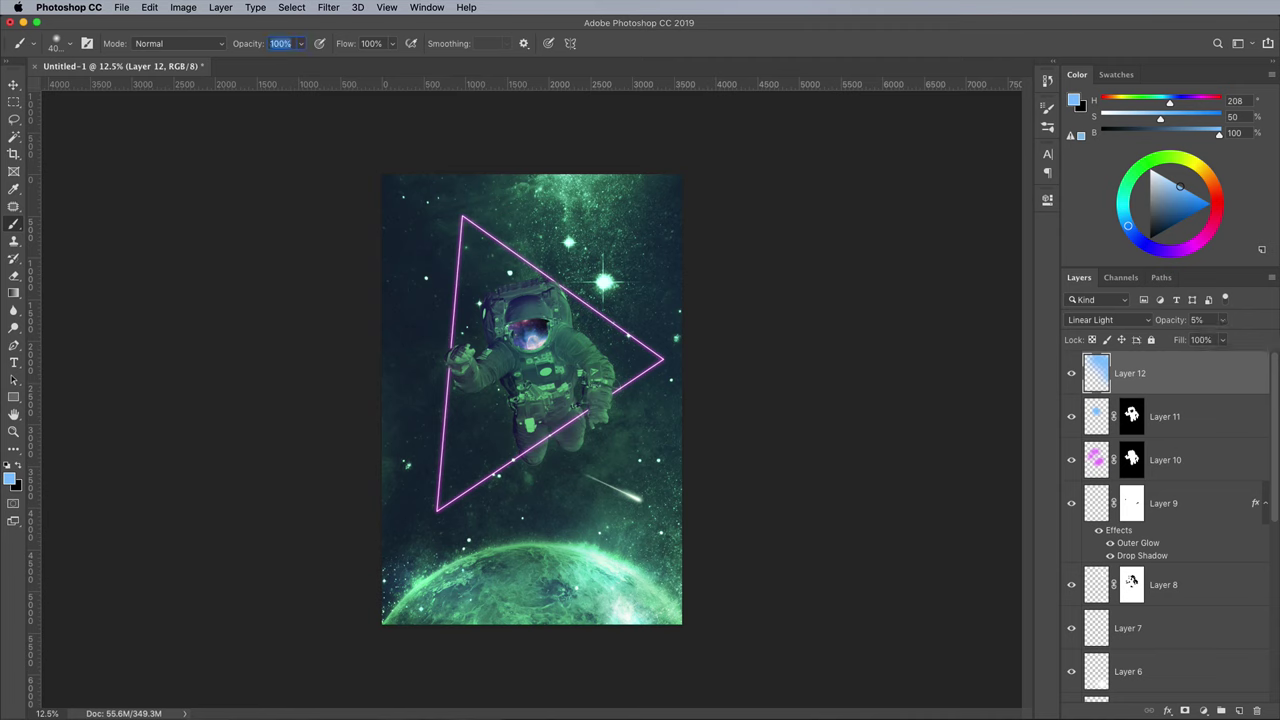
# On another new layer, paint pink washes at the top-left, left middle and right, blended Linear Light.
pyautogui.click(1239, 710)
pyautogui.click(10, 480)
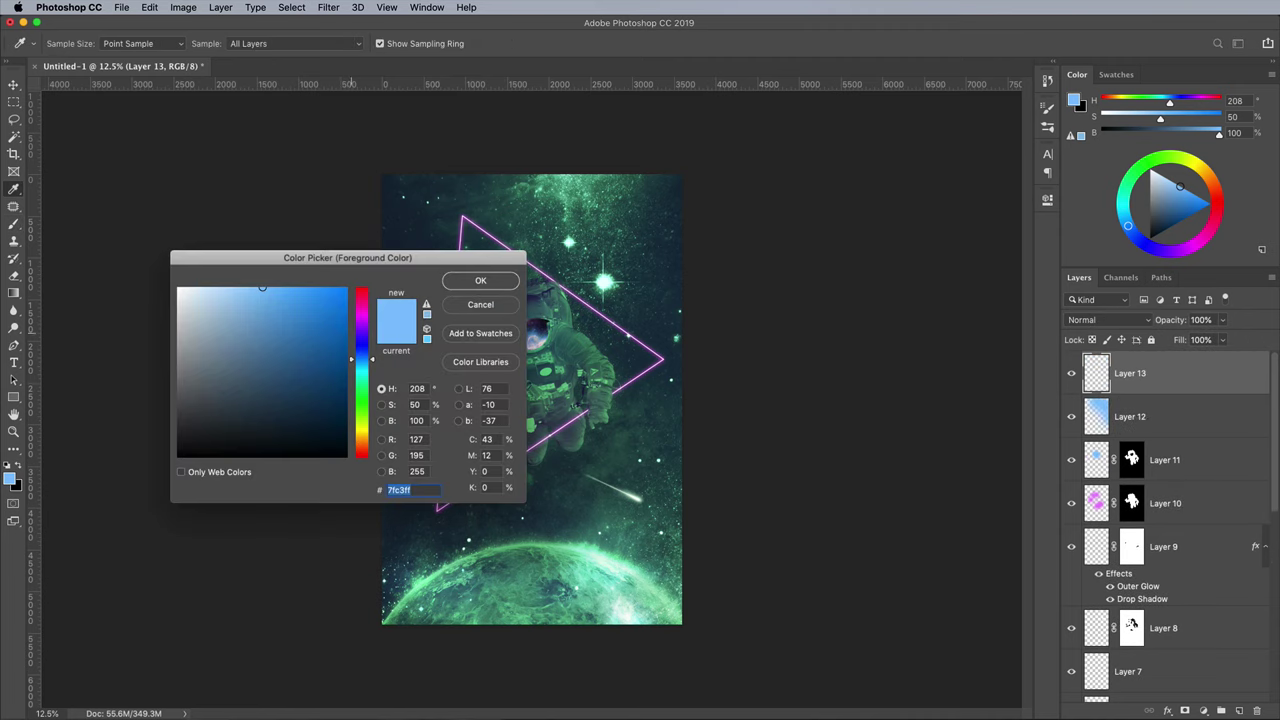
pyautogui.click(361, 312)
pyautogui.press('Return')
pyautogui.press('b')
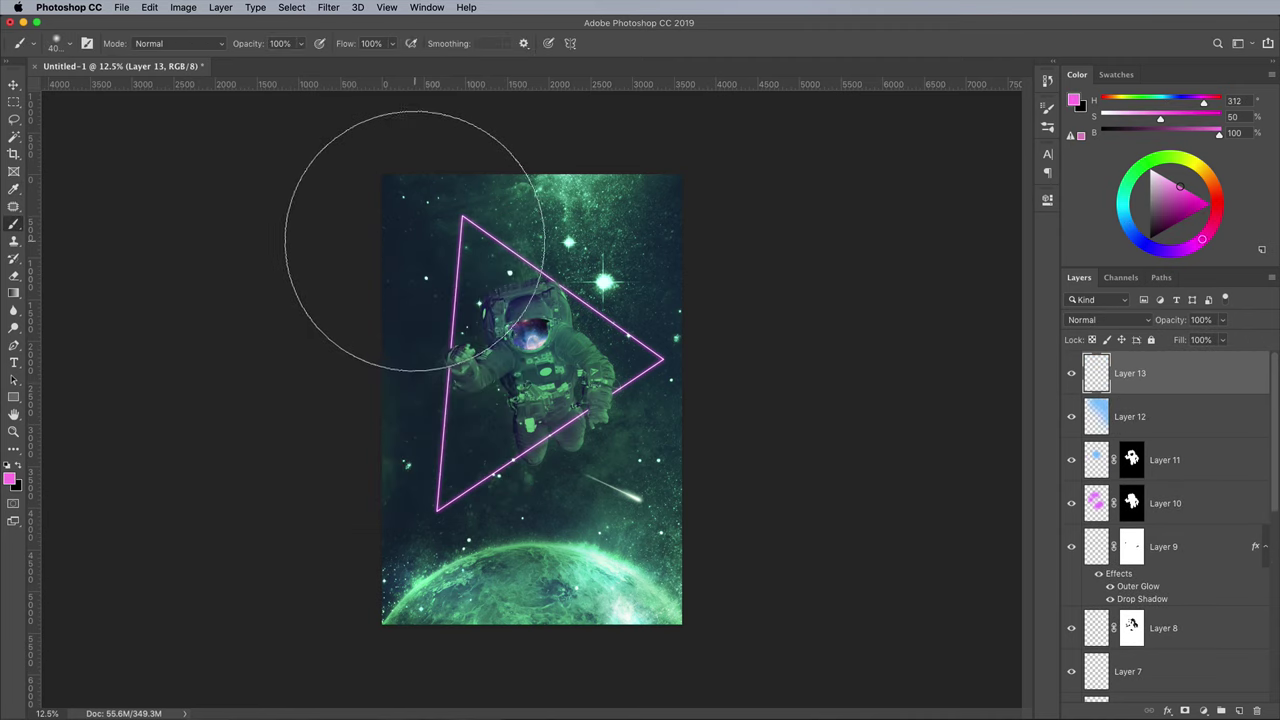
pyautogui.click(414, 205)
pyautogui.click(415, 468)
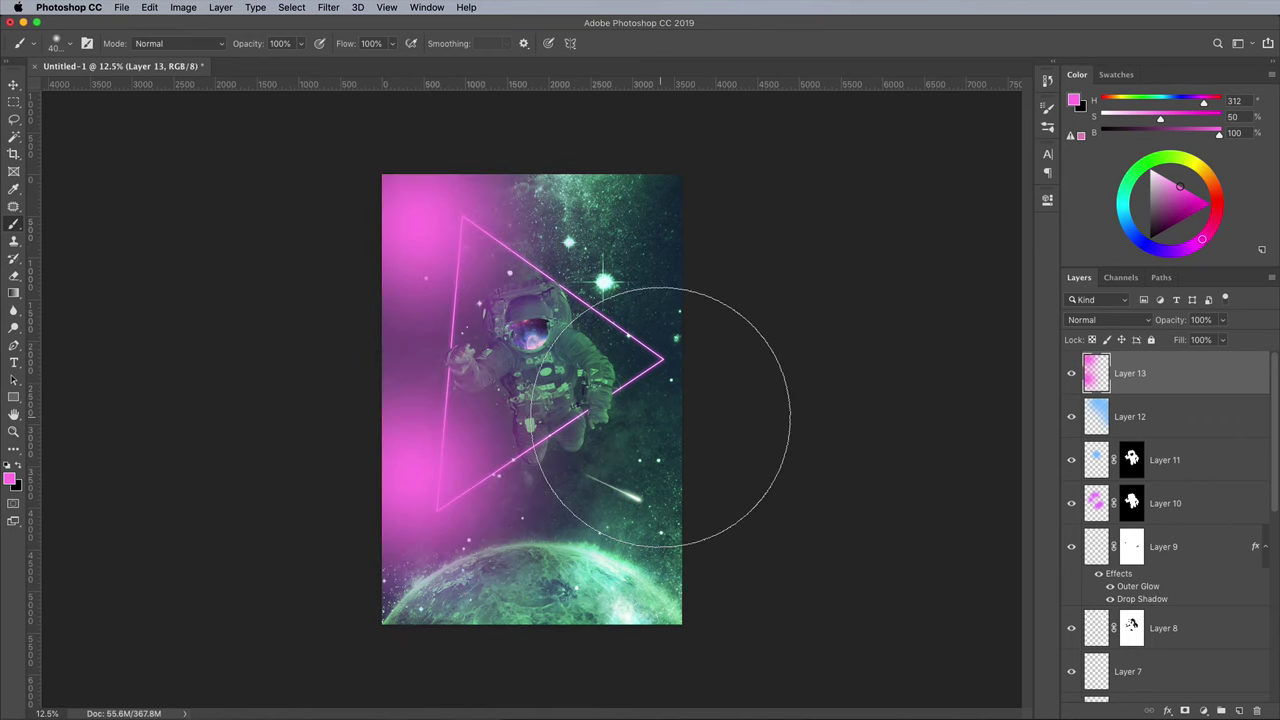
pyautogui.click(660, 417)
pyautogui.click(1108, 320)
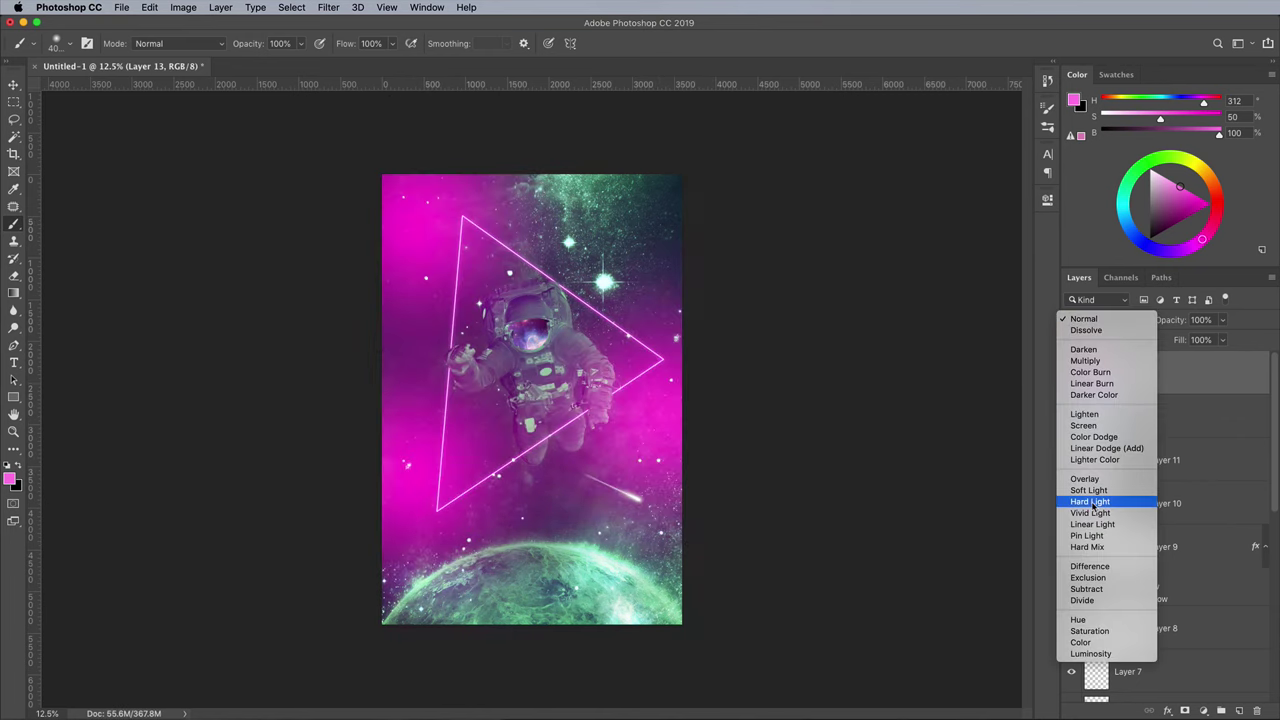
pyautogui.click(1094, 524)
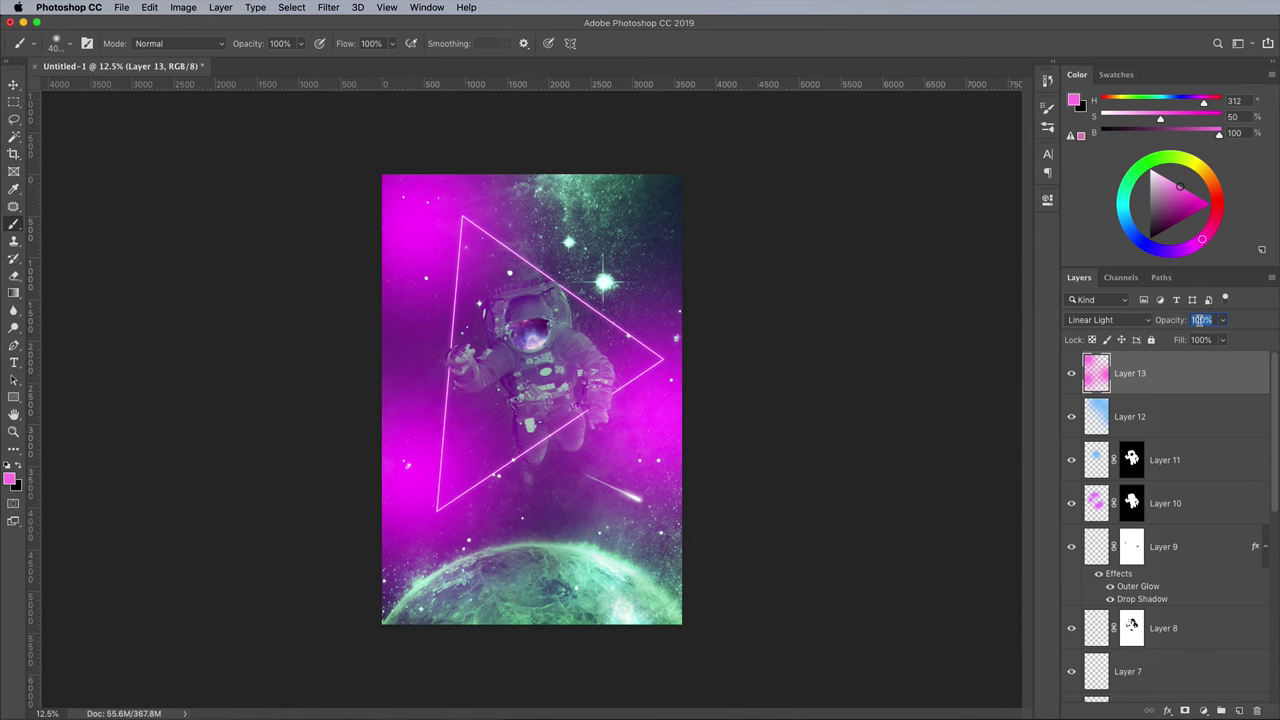
# Set the pink wash to 5%, then add a white 'FIRST CONTACT' title below the triangle and enlarge it.
pyautogui.write('5')
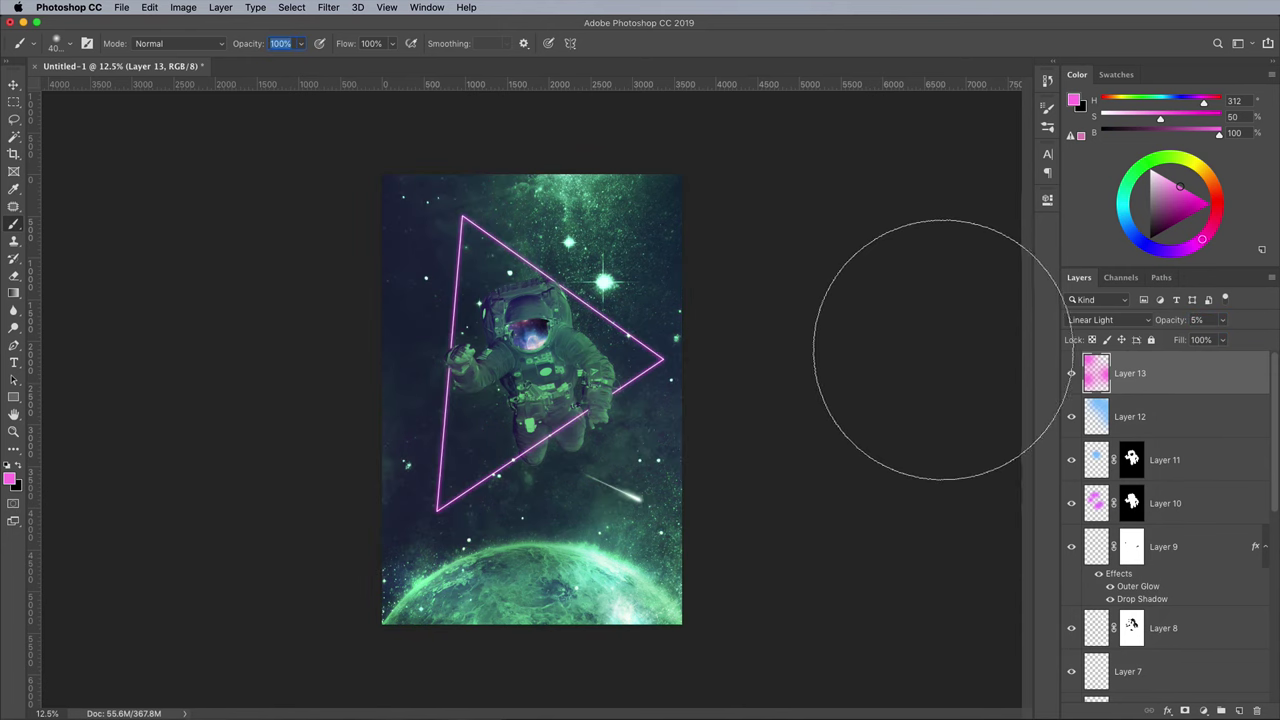
pyautogui.keyDown('alt'); pyautogui.scroll(2, 857, 343); pyautogui.keyUp('alt')
pyautogui.press('t')
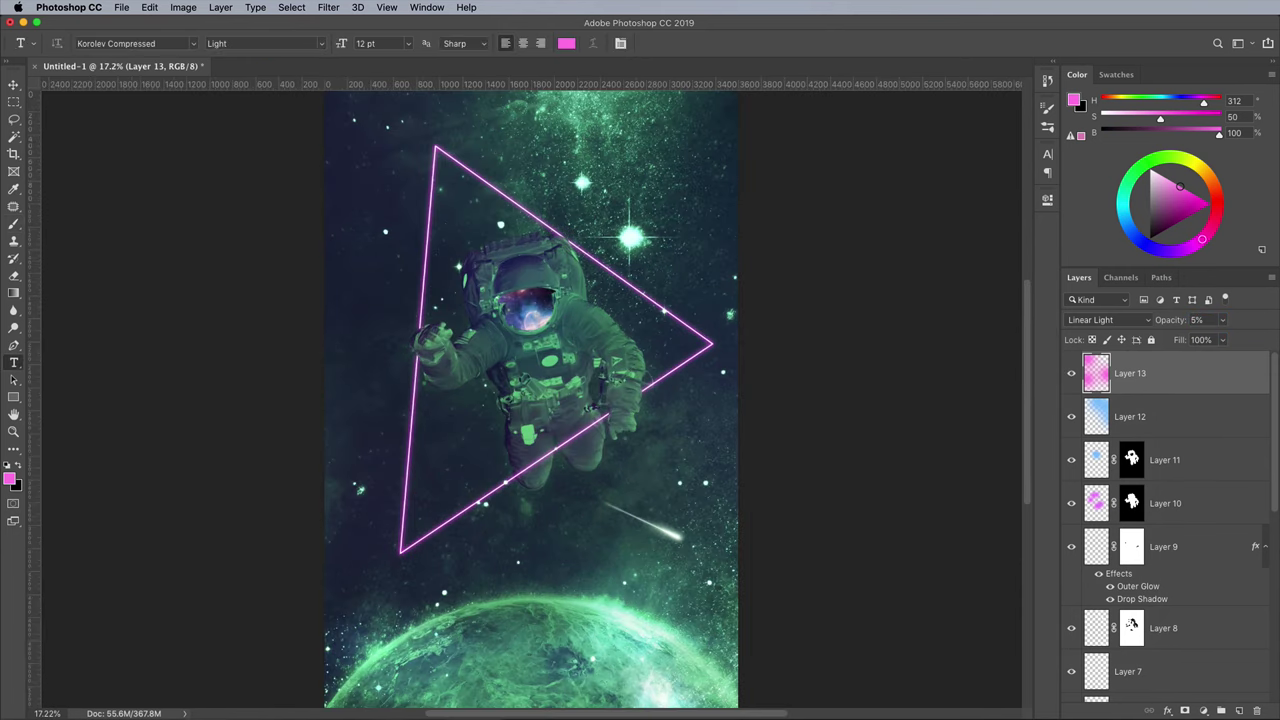
pyautogui.click(480, 549)
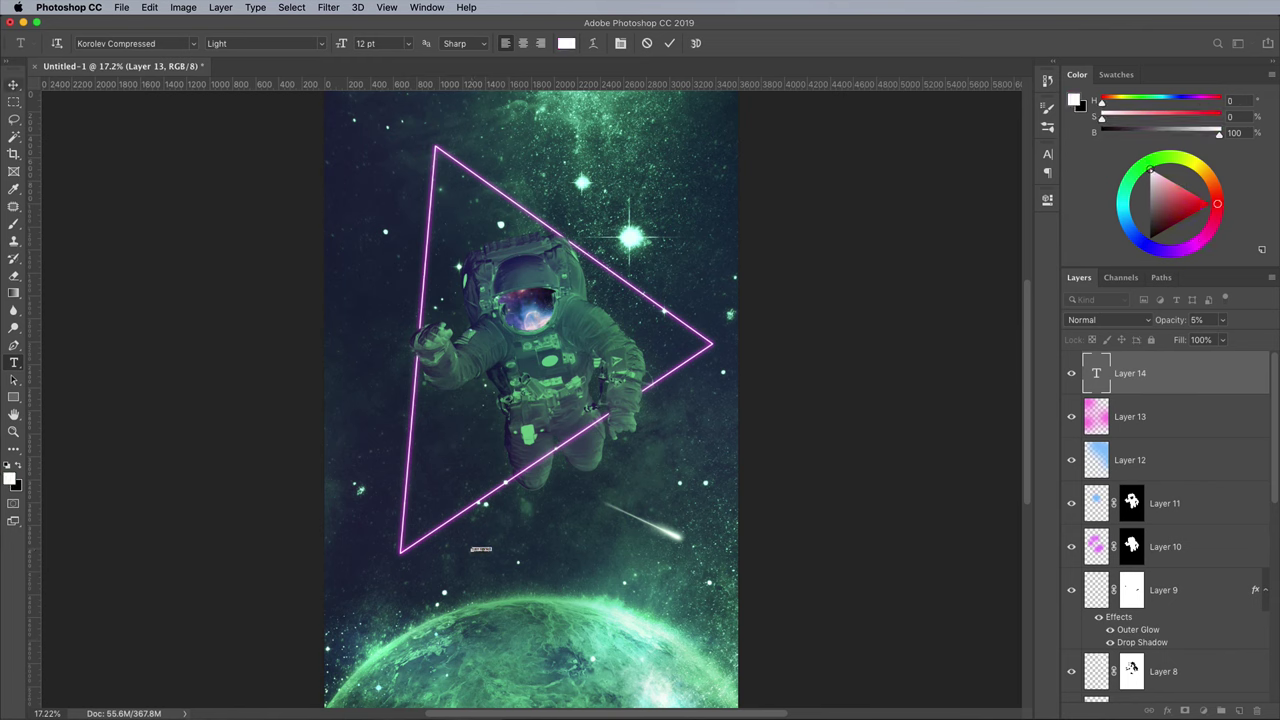
pyautogui.hotkey('ctrl', 't')
pyautogui.moveTo(665, 521); pyautogui.dragTo(690, 517)
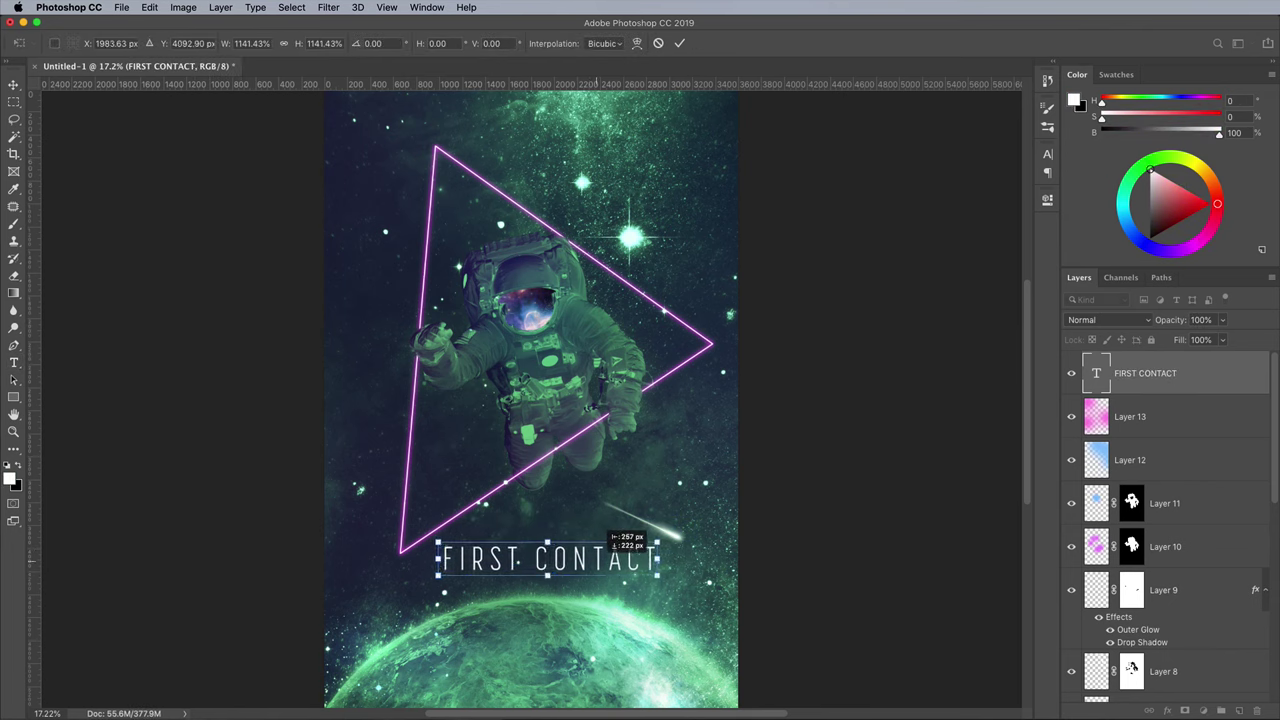